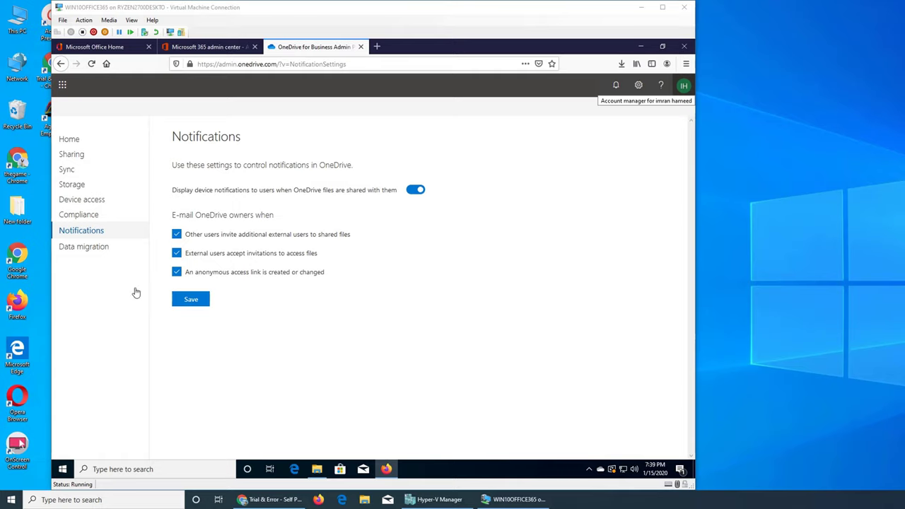
Step: Open the Data migration article from the OneDrive admin center left navigation
{"action": "left_click", "coordinate": [95, 252]}
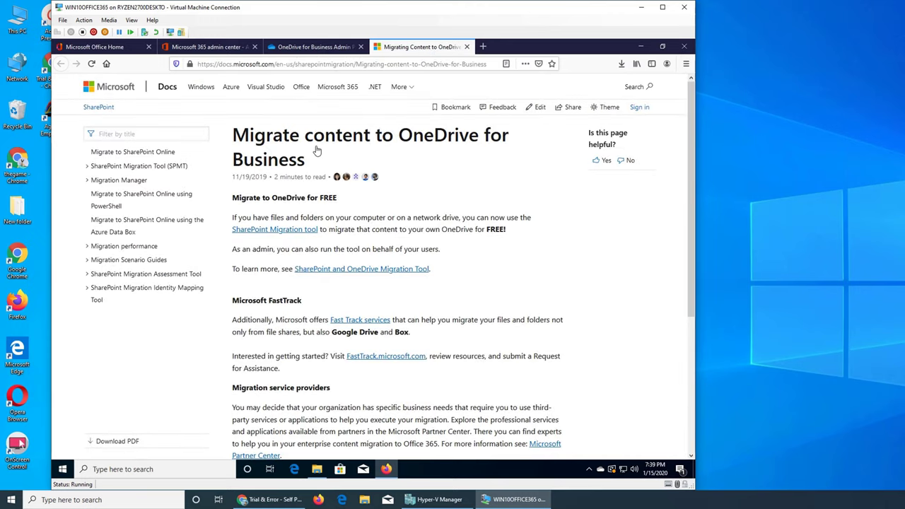
Step: Skim the 'Migrate content to OneDrive for Business' article, then return to OneDrive Notifications settings
{"action": "scroll", "coordinate": [440, 242], "scroll_direction": "down", "scroll_amount": 4}
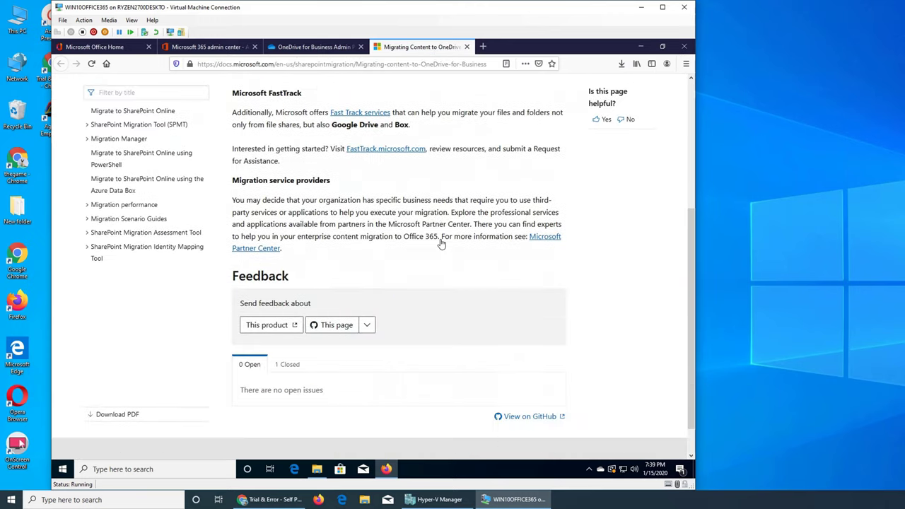
{"action": "scroll", "coordinate": [437, 241], "scroll_direction": "up", "scroll_amount": 4}
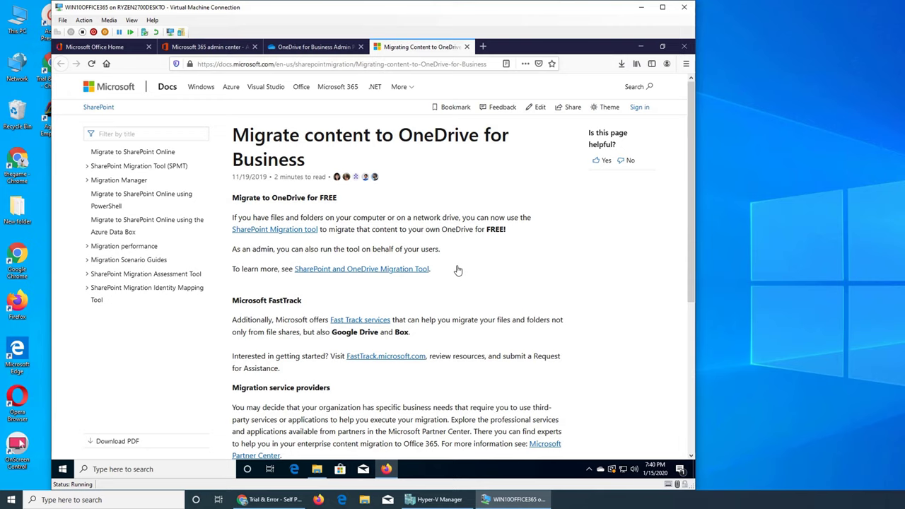
{"action": "left_click", "coordinate": [304, 48]}
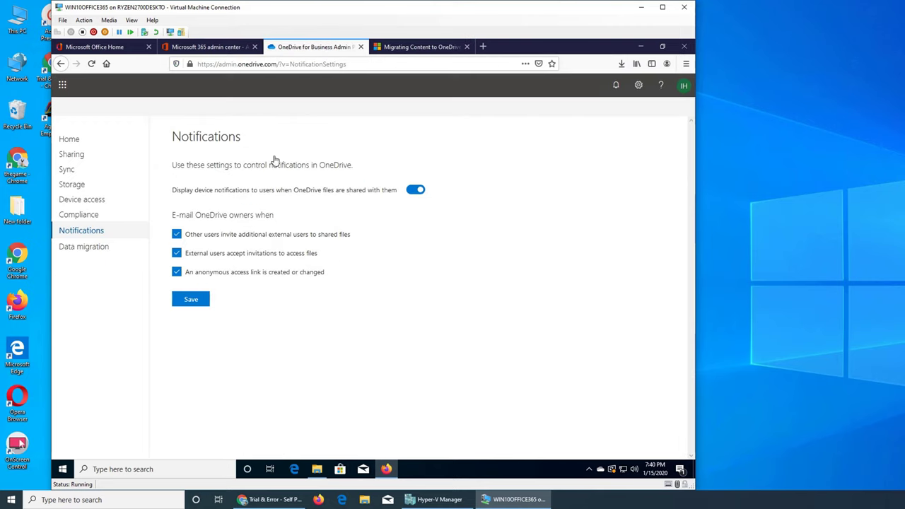
Step: Revisit the Docs migration article, then show the Microsoft 365 All admin centers list
{"action": "left_click", "coordinate": [410, 48]}
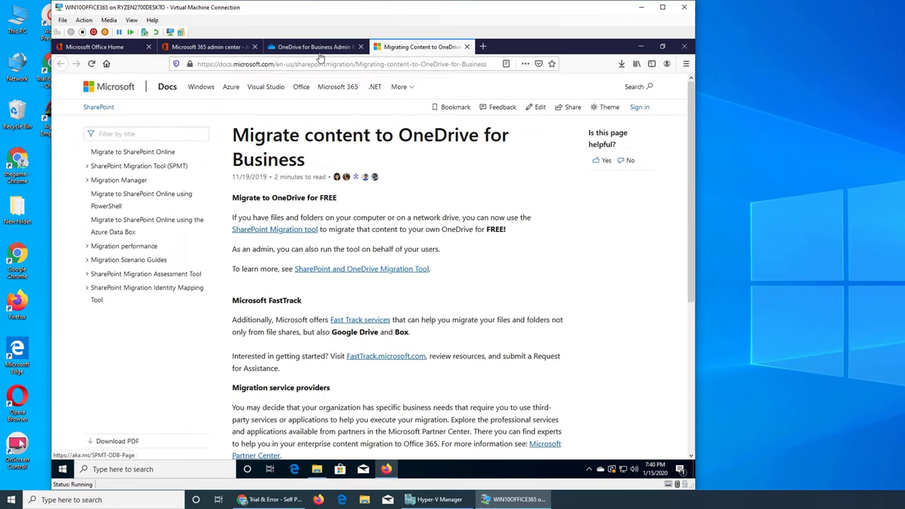
{"action": "left_click", "coordinate": [205, 46]}
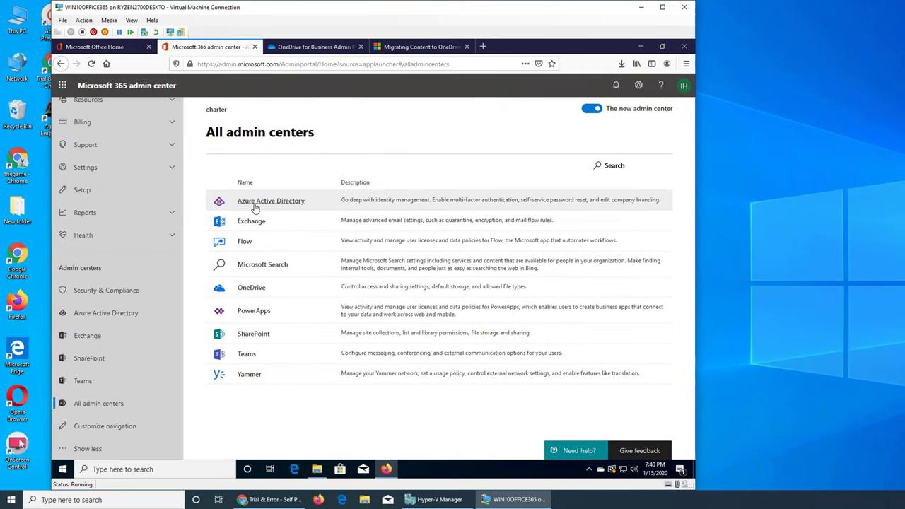
Step: Open the SharePoint admin center and switch to the new SharePoint admin center home page
{"action": "left_click", "coordinate": [257, 334]}
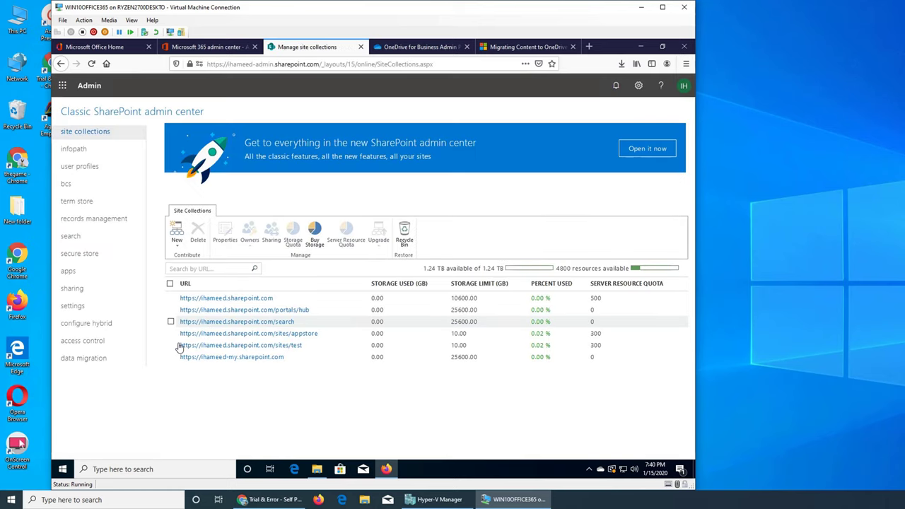
{"action": "left_click", "coordinate": [94, 357]}
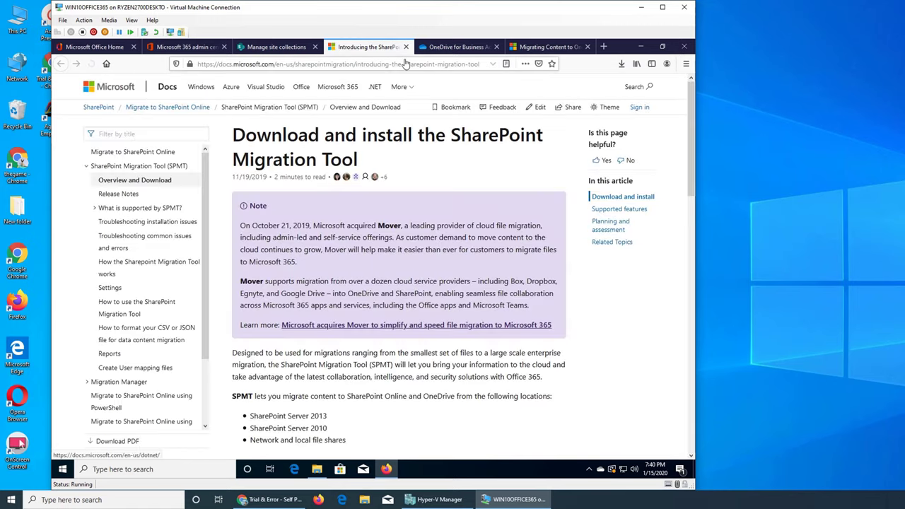
{"action": "left_click", "coordinate": [407, 46]}
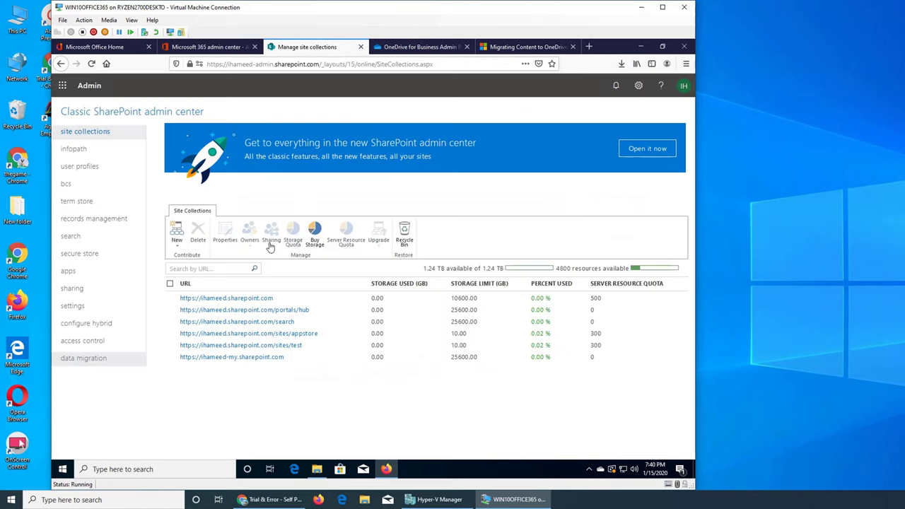
{"action": "left_click", "coordinate": [650, 149]}
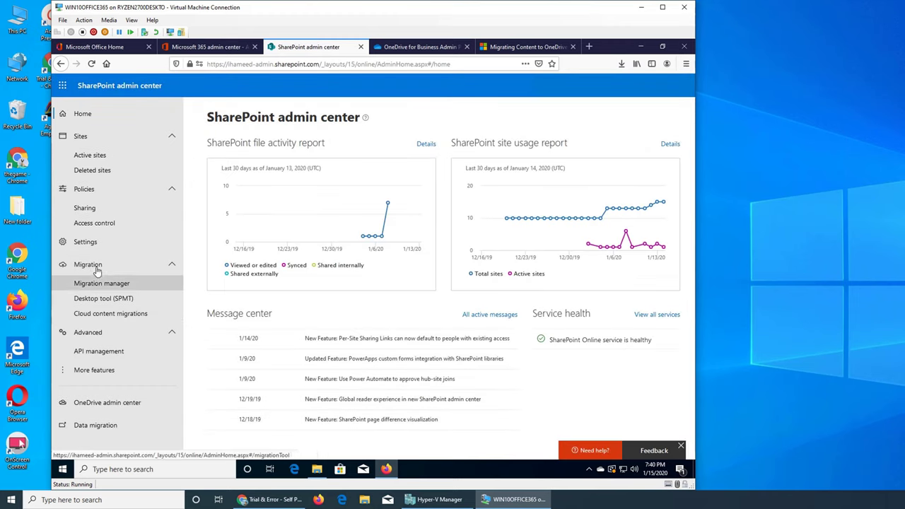
{"action": "left_click", "coordinate": [269, 500]}
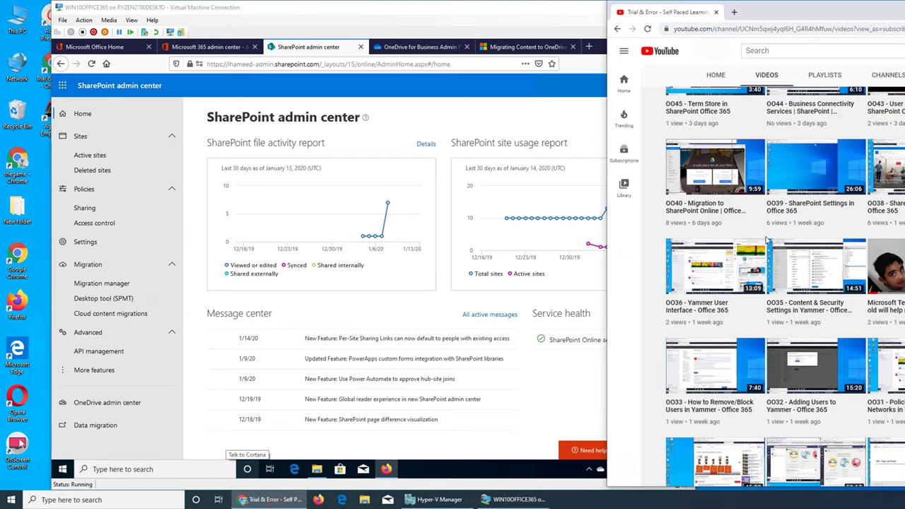
{"action": "scroll", "coordinate": [778, 213], "scroll_direction": "up", "scroll_amount": 2}
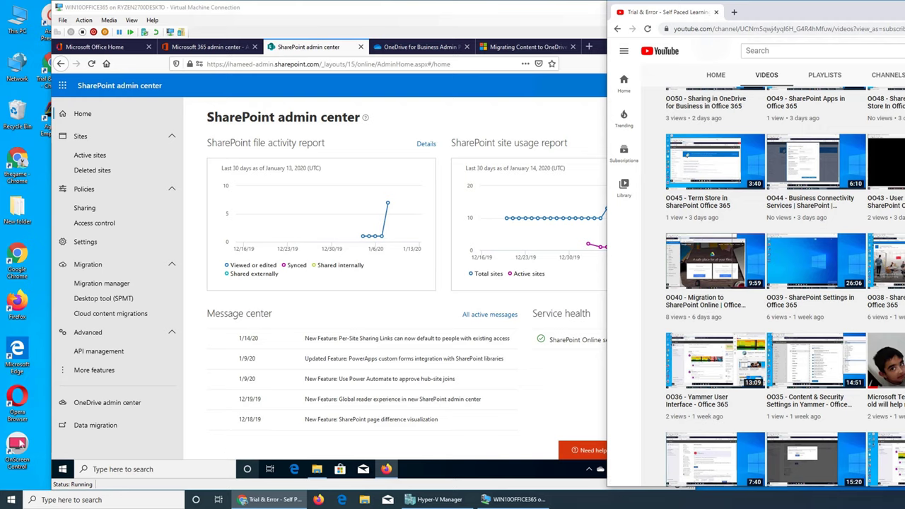
{"action": "key", "text": "super+Down"}
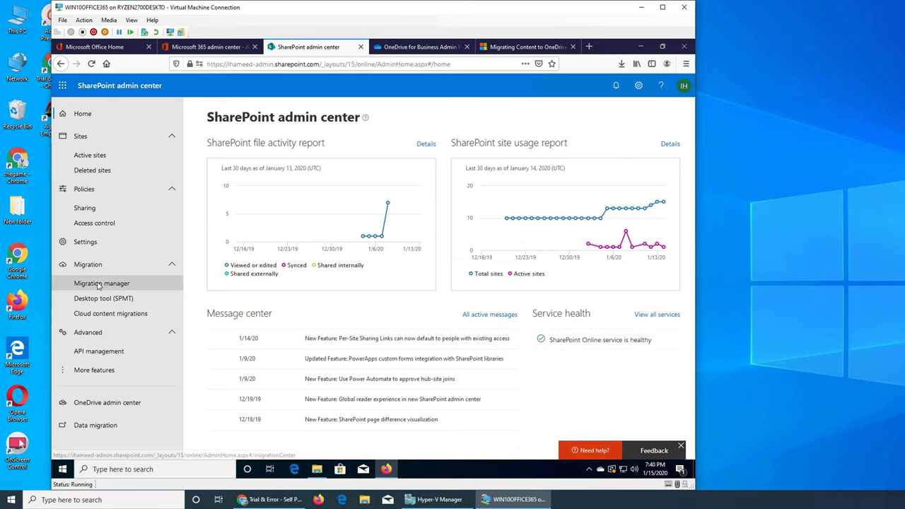
Step: View the Migration manager and Desktop tool (SPMT) pages, then return to the OneDrive migration article
{"action": "left_click", "coordinate": [99, 283]}
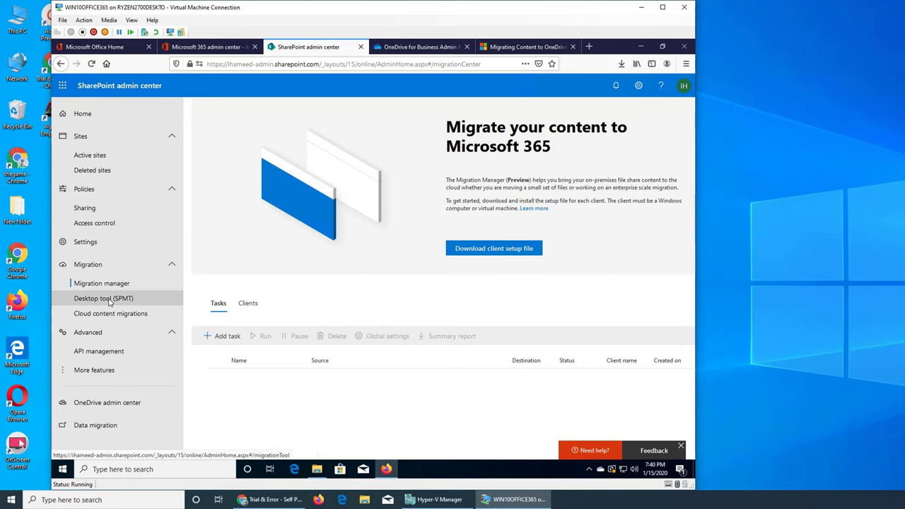
{"action": "left_click", "coordinate": [106, 299]}
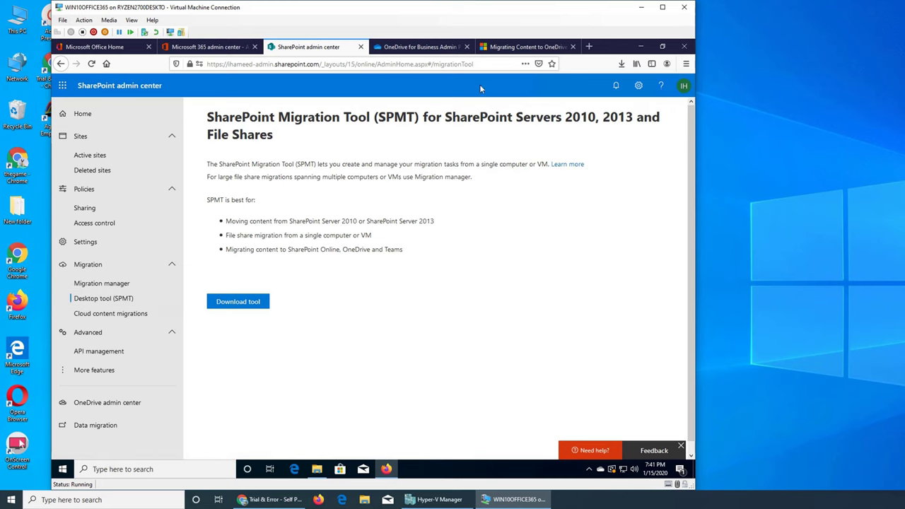
{"action": "left_click", "coordinate": [527, 46]}
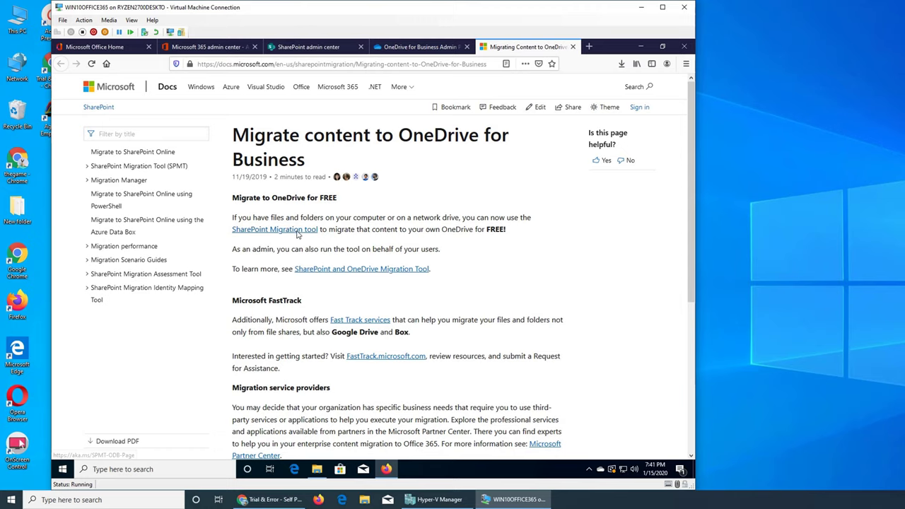
Step: Open the SharePoint Migration Tool install page, start a spmtsetup.exe download, and dismiss its prompt
{"action": "left_click", "coordinate": [296, 231]}
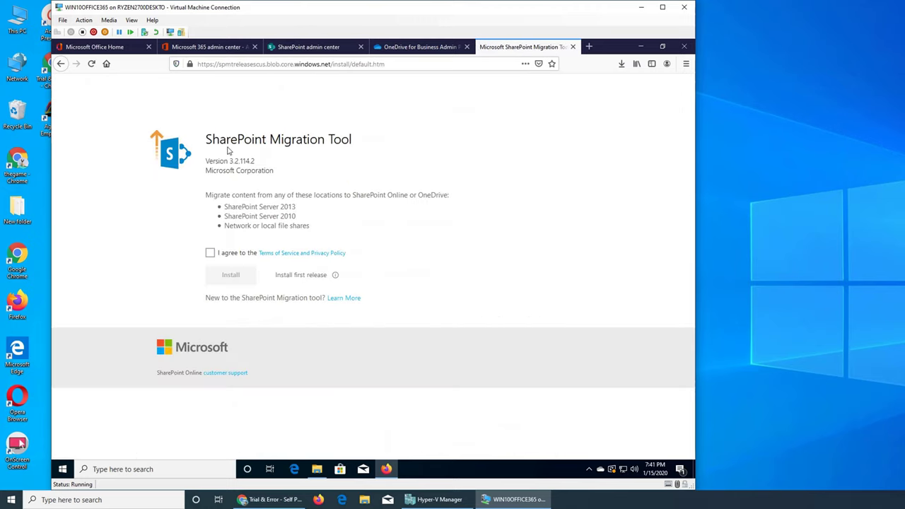
{"action": "left_click", "coordinate": [305, 48]}
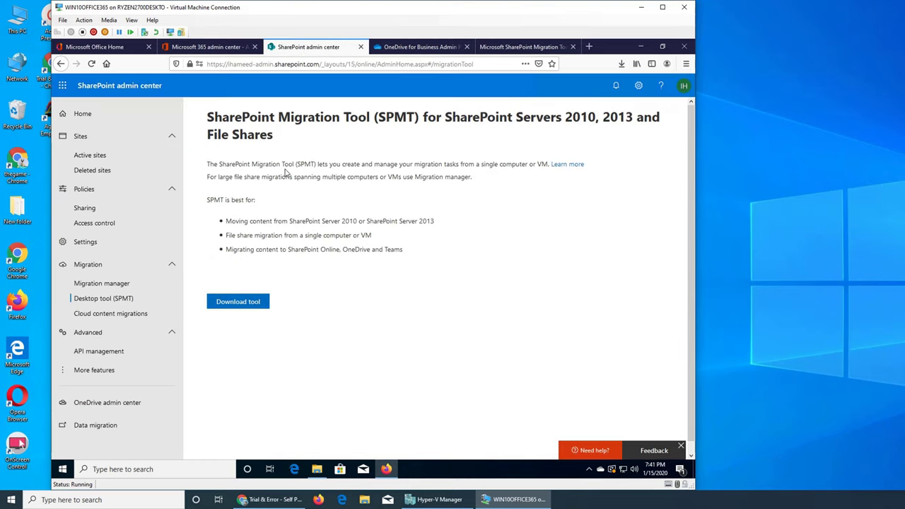
{"action": "left_click", "coordinate": [240, 302]}
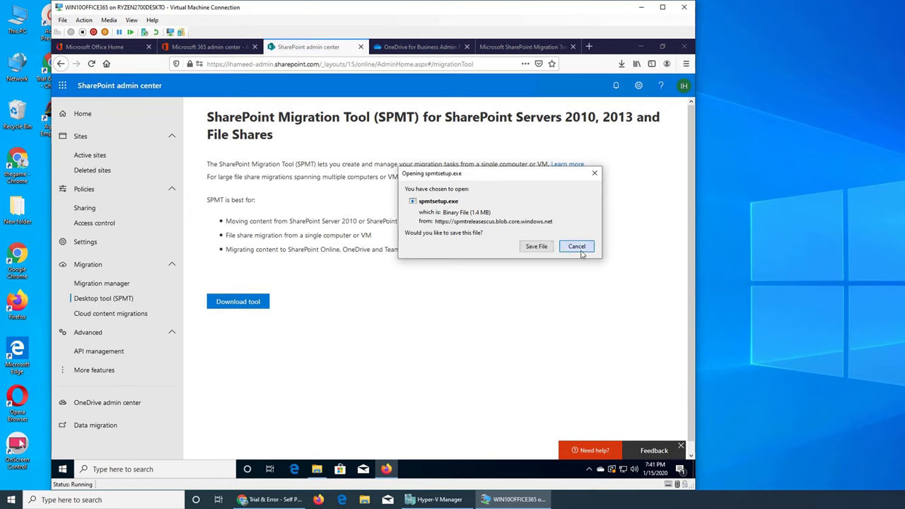
{"action": "left_click", "coordinate": [579, 249]}
Step: Close the SharePoint admin tab, accept the SPMT terms, and start the installer download
{"action": "left_click", "coordinate": [361, 47]}
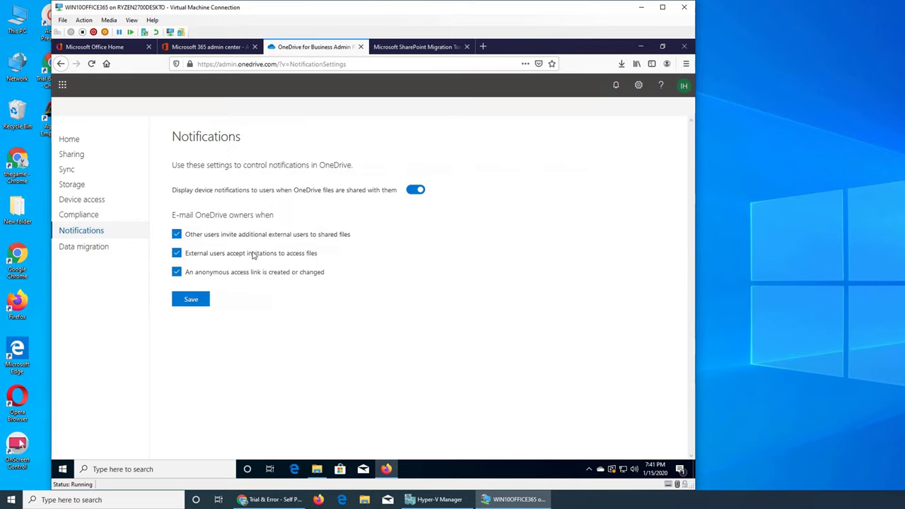
{"action": "left_click", "coordinate": [403, 48]}
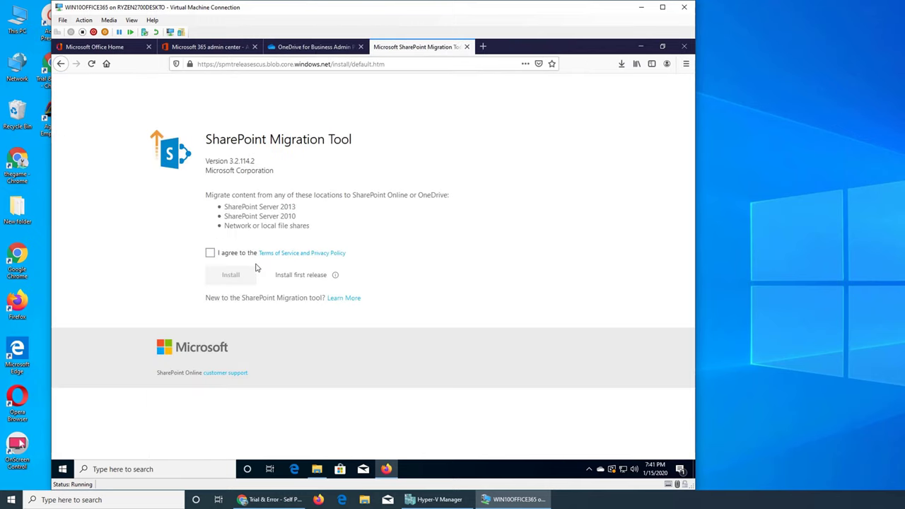
{"action": "left_click", "coordinate": [210, 253]}
{"action": "left_click", "coordinate": [223, 281]}
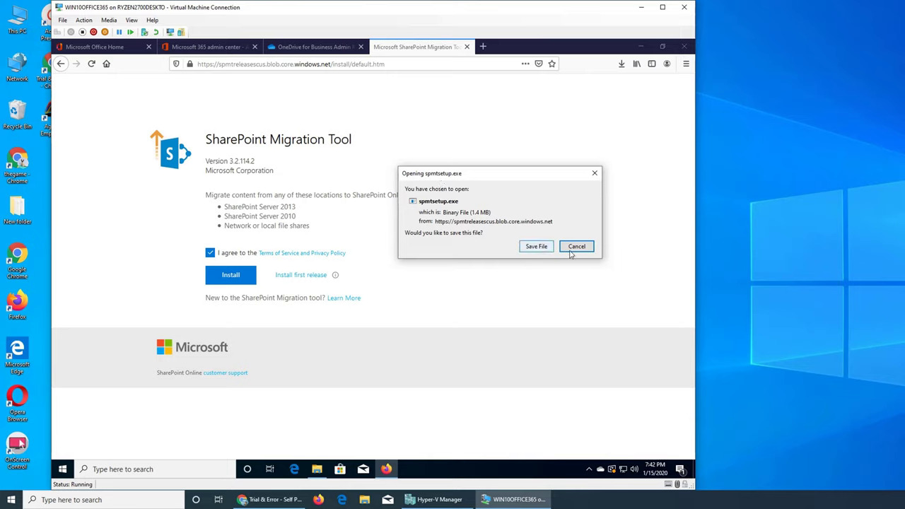
Step: Save spmtsetup.exe and run spmtsetup(1).exe from the Firefox Downloads list
{"action": "left_click", "coordinate": [537, 247]}
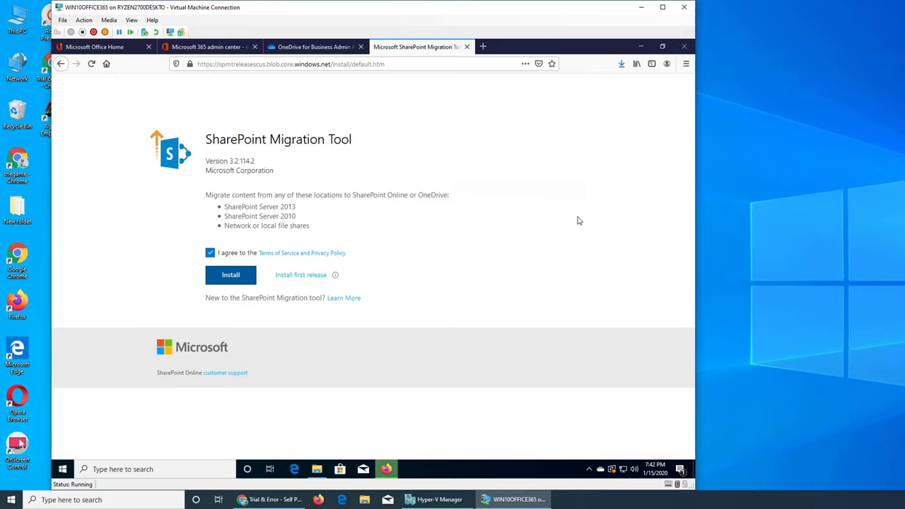
{"action": "left_click", "coordinate": [622, 64]}
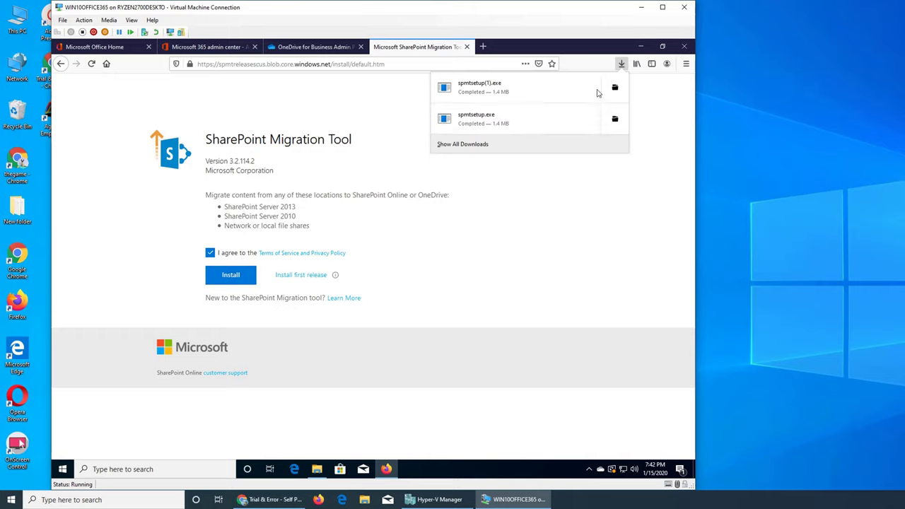
{"action": "left_click", "coordinate": [488, 92]}
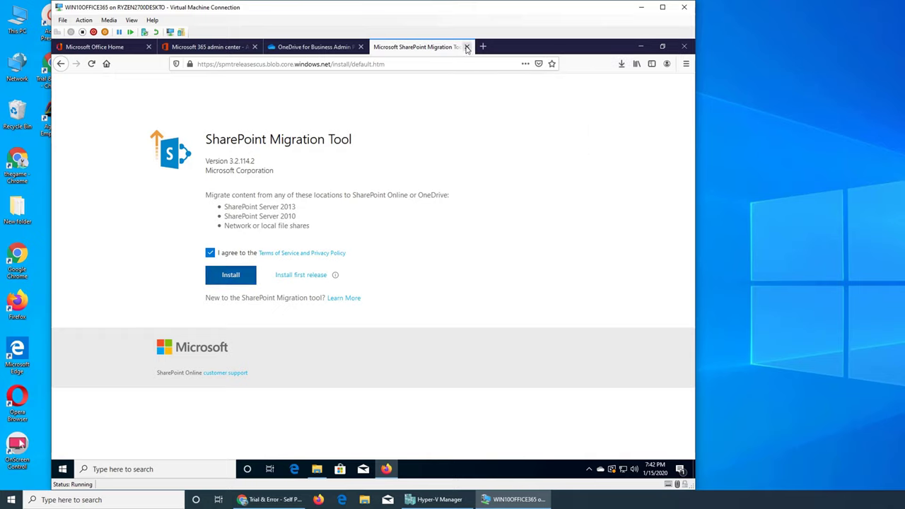
Step: Dismiss the downloads list and minimize Firefox to reveal the running installer
{"action": "left_click", "coordinate": [622, 63]}
{"action": "left_click", "coordinate": [638, 288]}
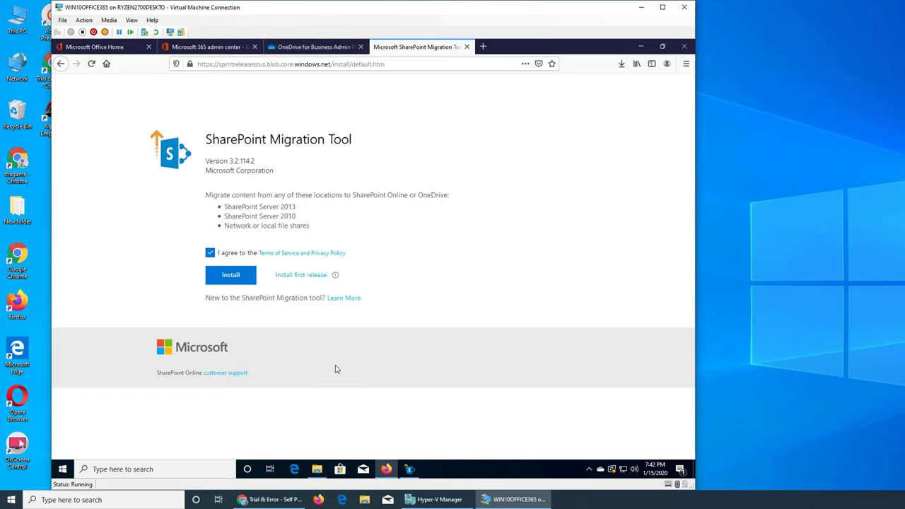
{"action": "left_click", "coordinate": [311, 48]}
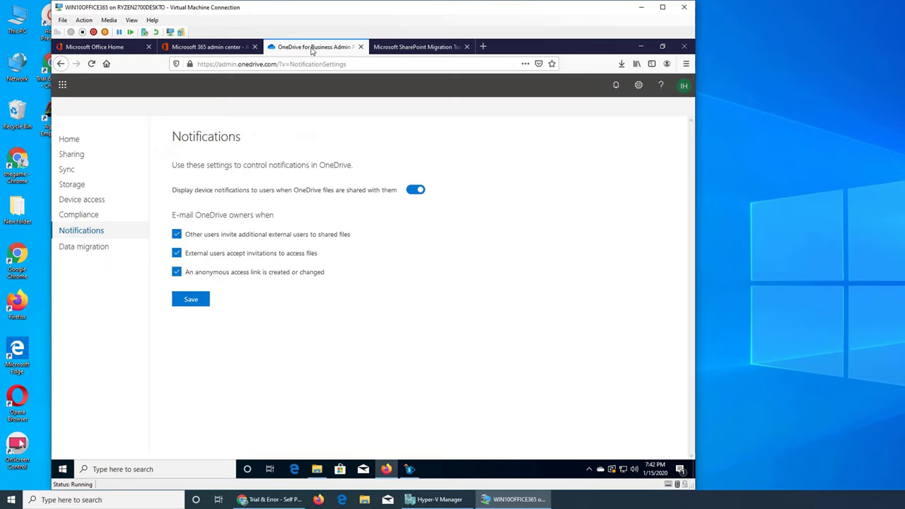
{"action": "left_click", "coordinate": [386, 48]}
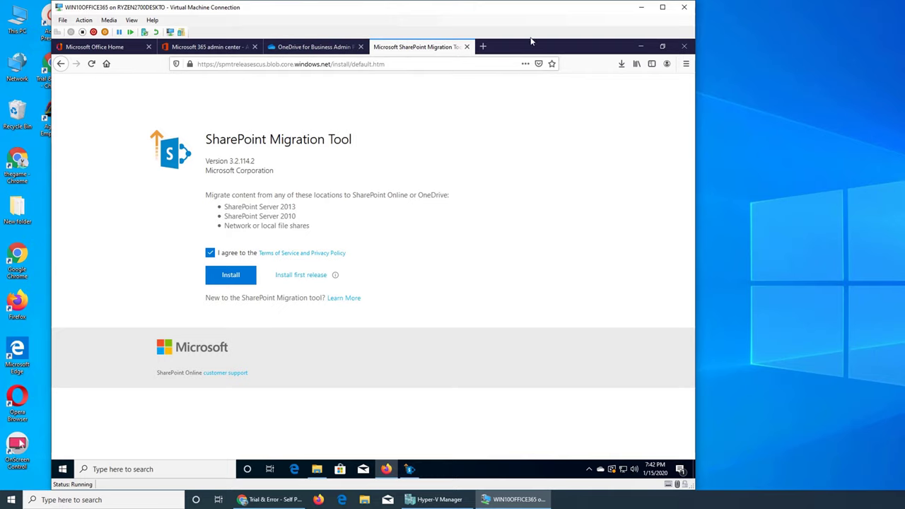
{"action": "left_click", "coordinate": [642, 47]}
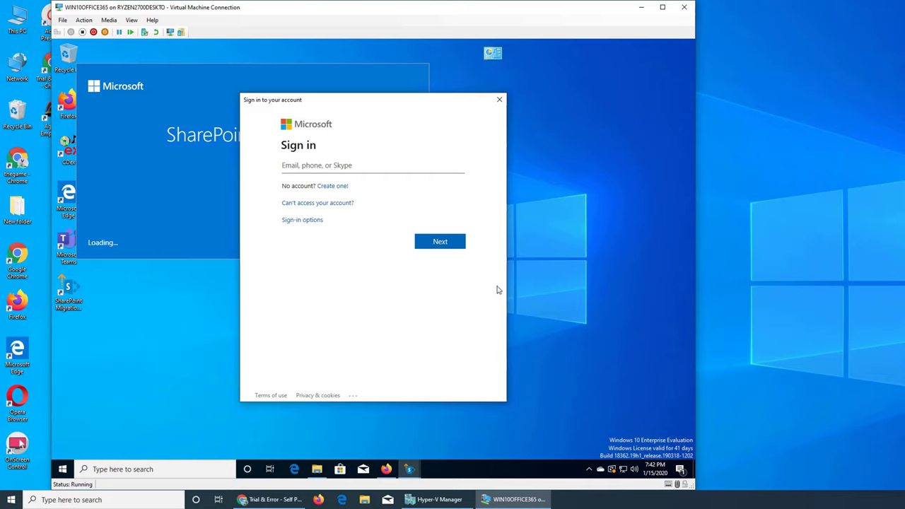
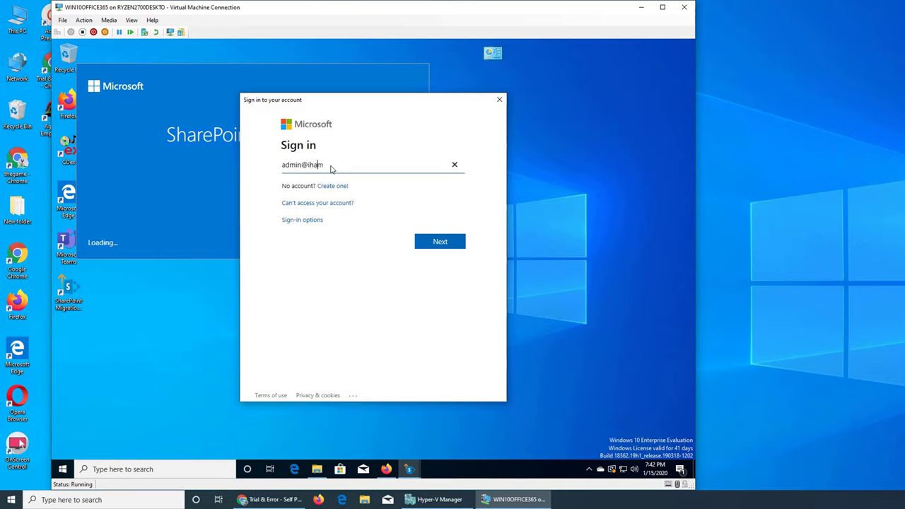
Step: Sign in to the migration tool with the admin account's e-mail address and password
{"action": "key", "text": "Return"}
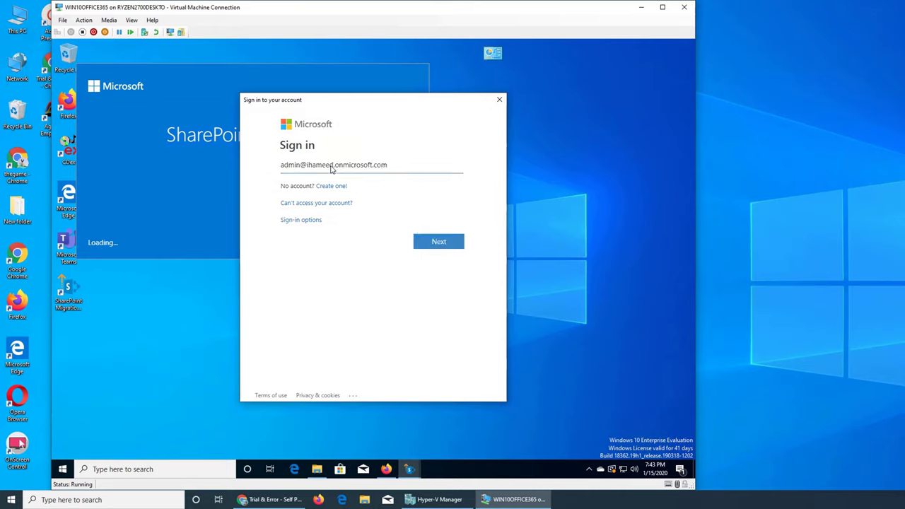
{"action": "type", "text": "••••••••••"}
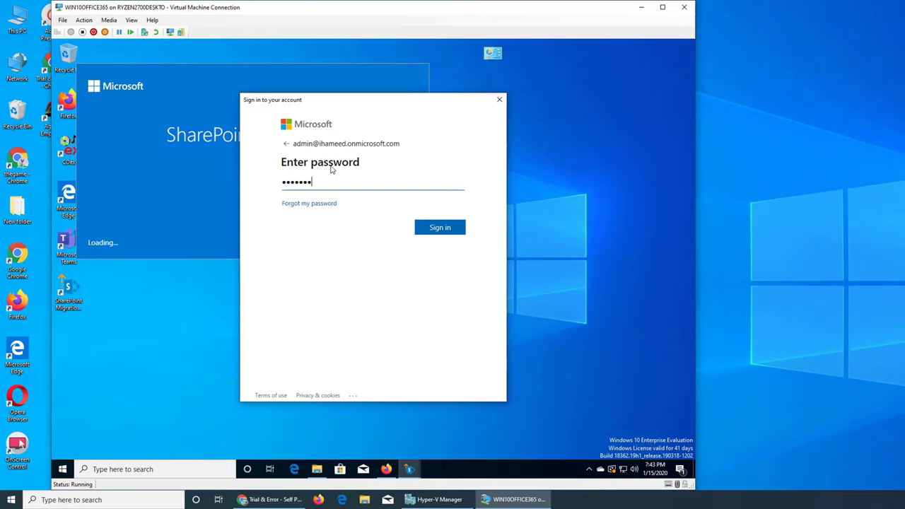
{"action": "type", "text": "•"}
{"action": "key", "text": "Return"}
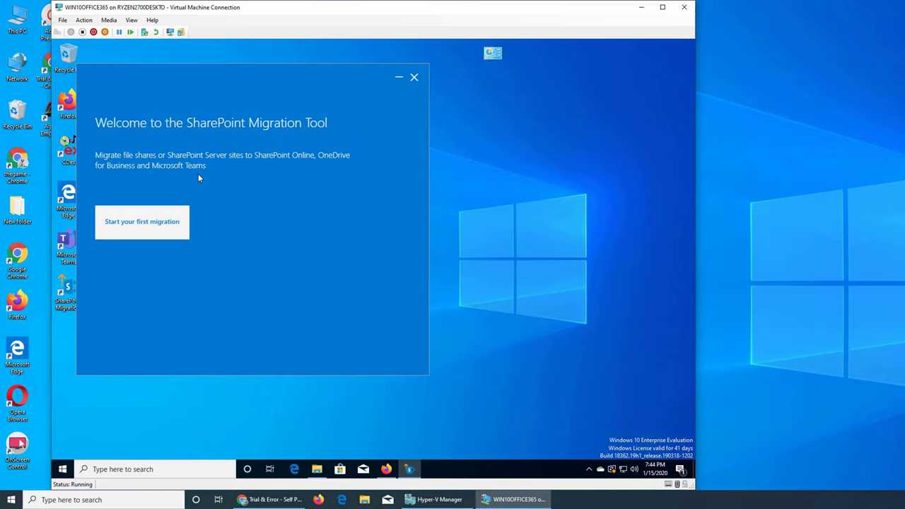
Step: Start the first migration, choose File Share as the source, and open Browse For Folder
{"action": "left_click", "coordinate": [136, 230]}
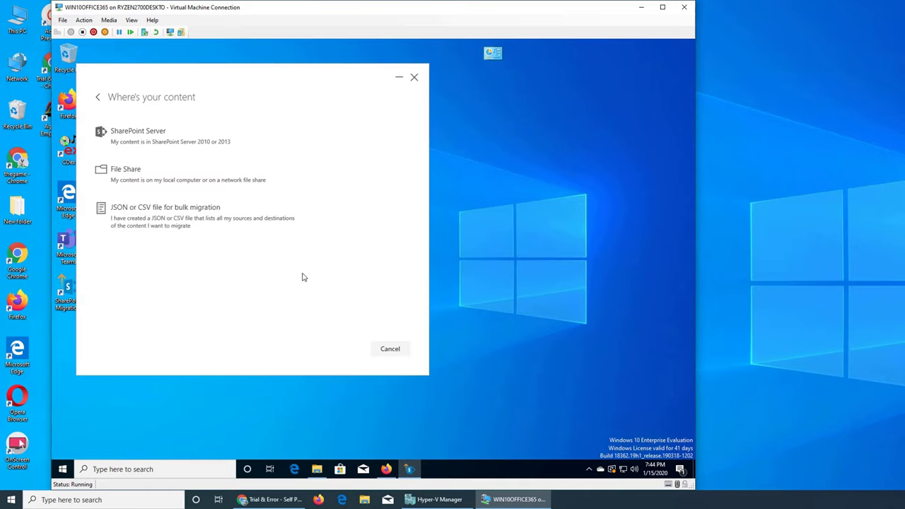
{"action": "left_click_drag", "start_coordinate": [274, 77], "coordinate": [394, 88]}
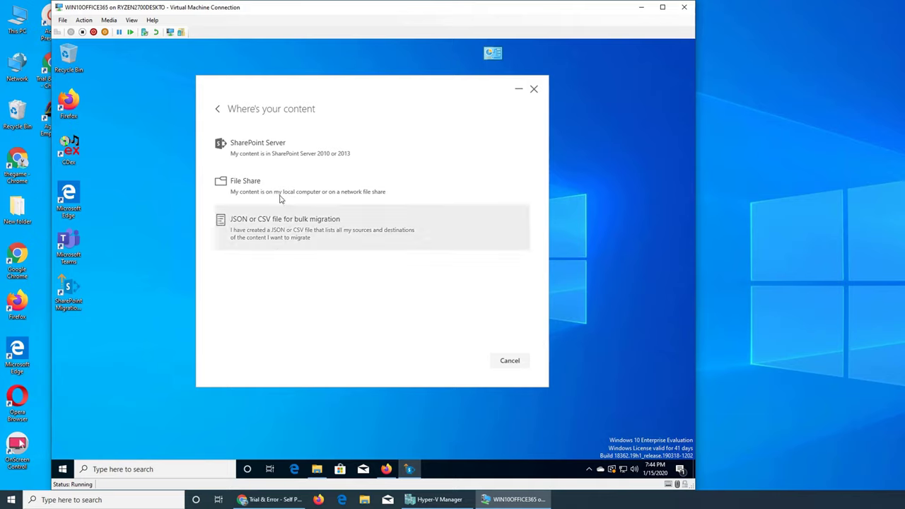
{"action": "left_click", "coordinate": [253, 186]}
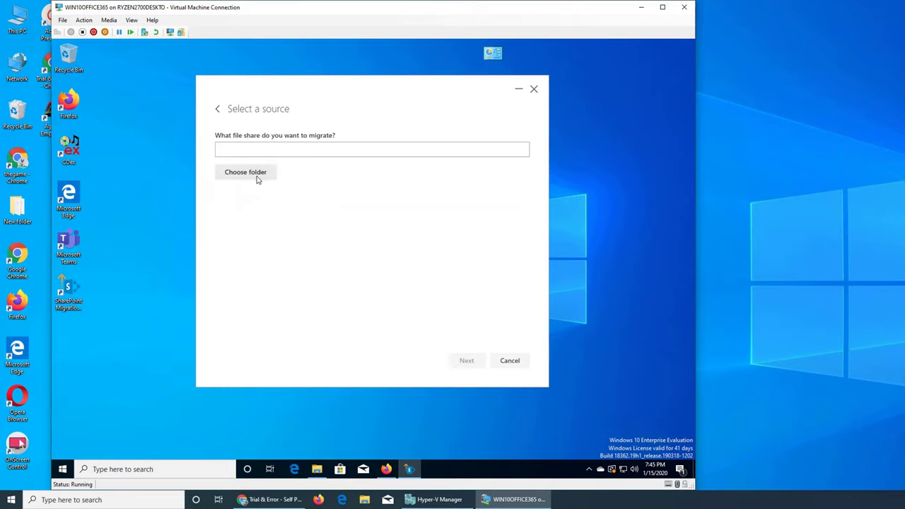
{"action": "left_click", "coordinate": [292, 151]}
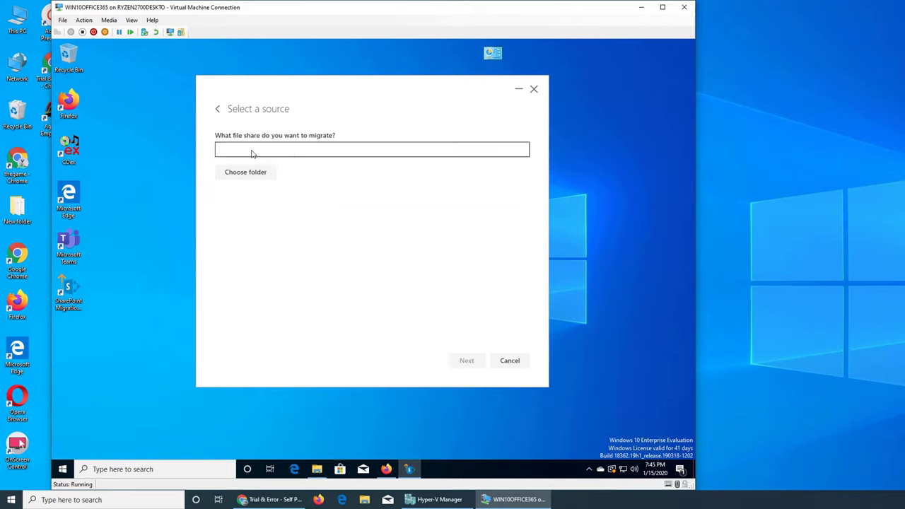
{"action": "left_click", "coordinate": [243, 176]}
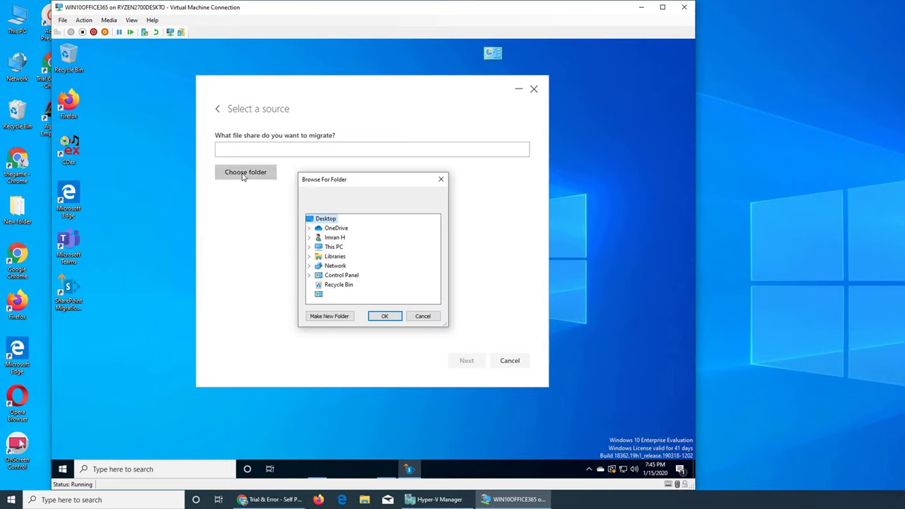
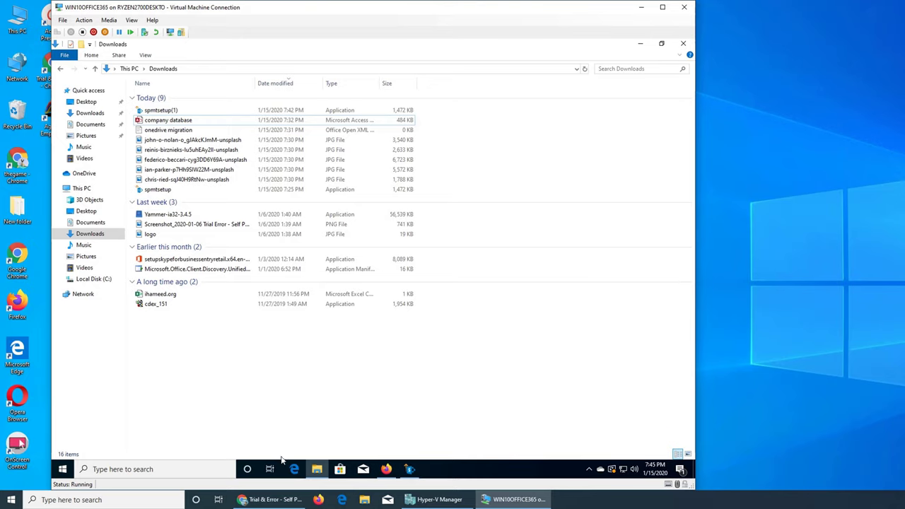
Step: In the OneDrive admin center, turn off showing the Sync button on the website
{"action": "left_click", "coordinate": [386, 470]}
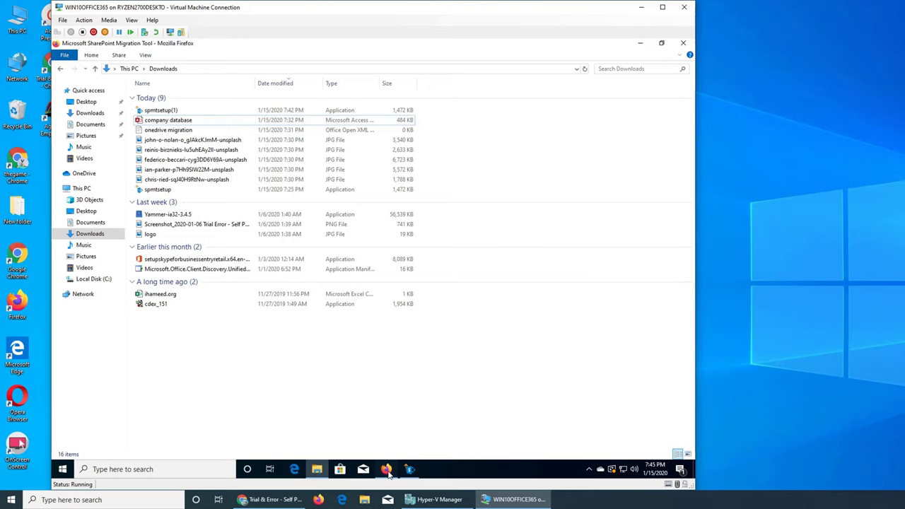
{"action": "left_click", "coordinate": [311, 47]}
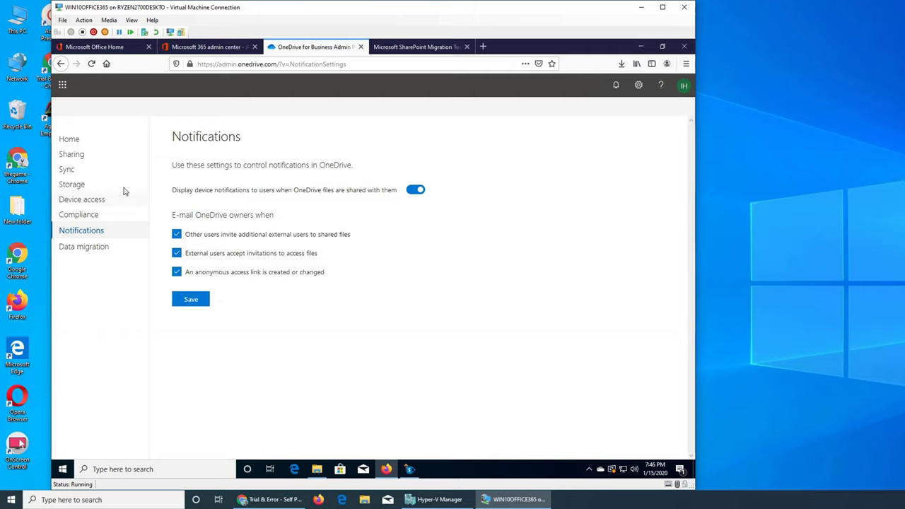
{"action": "left_click", "coordinate": [71, 171]}
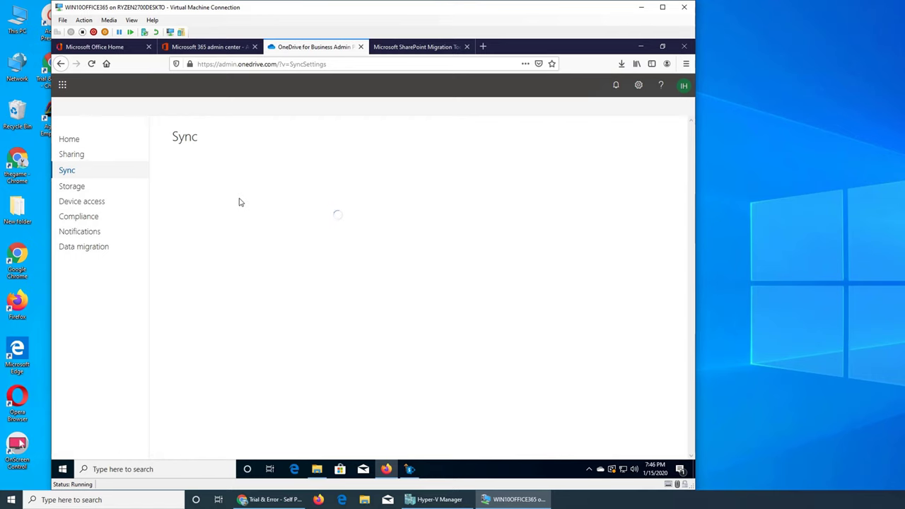
{"action": "left_click", "coordinate": [186, 208]}
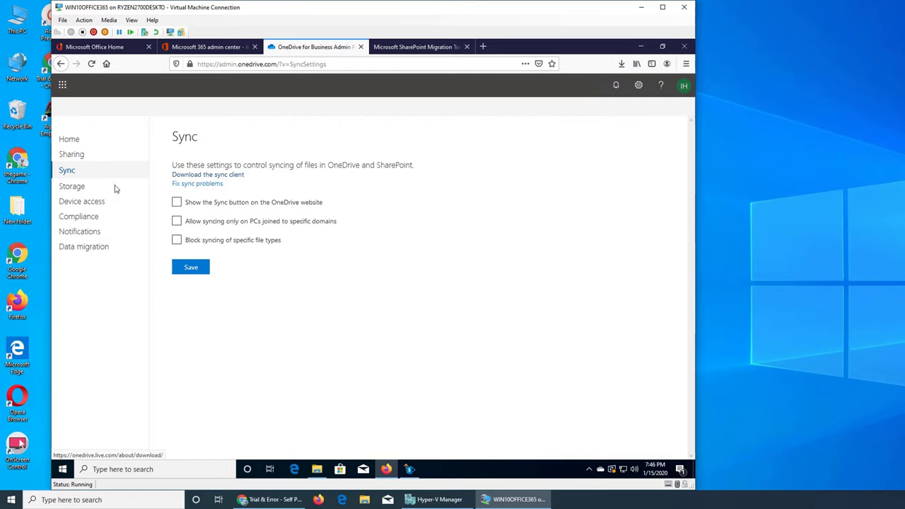
Step: Review Storage settings with 512 GB default storage and the data migration information
{"action": "left_click", "coordinate": [66, 187]}
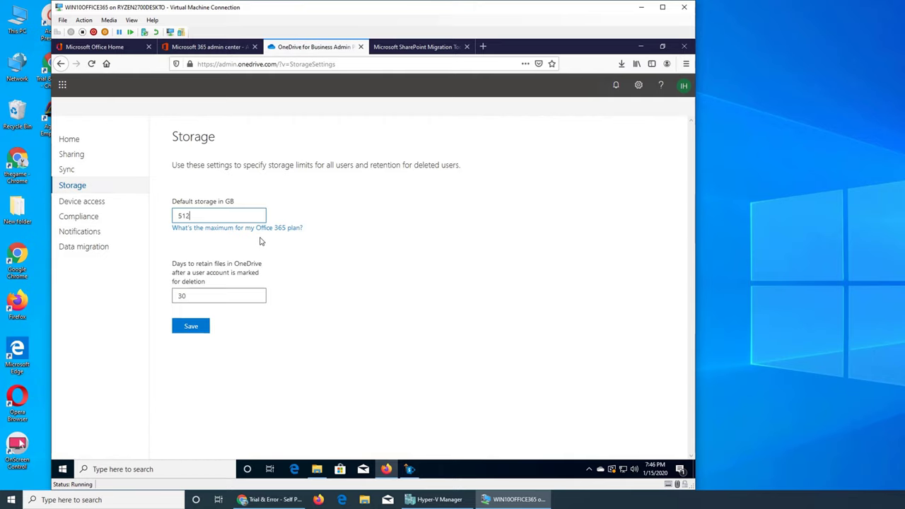
{"action": "left_click", "coordinate": [188, 220]}
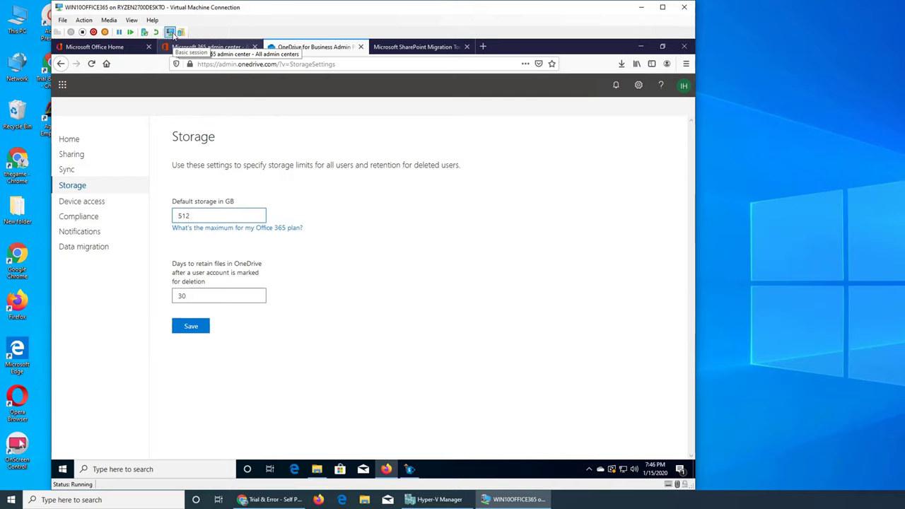
{"action": "left_click", "coordinate": [113, 249]}
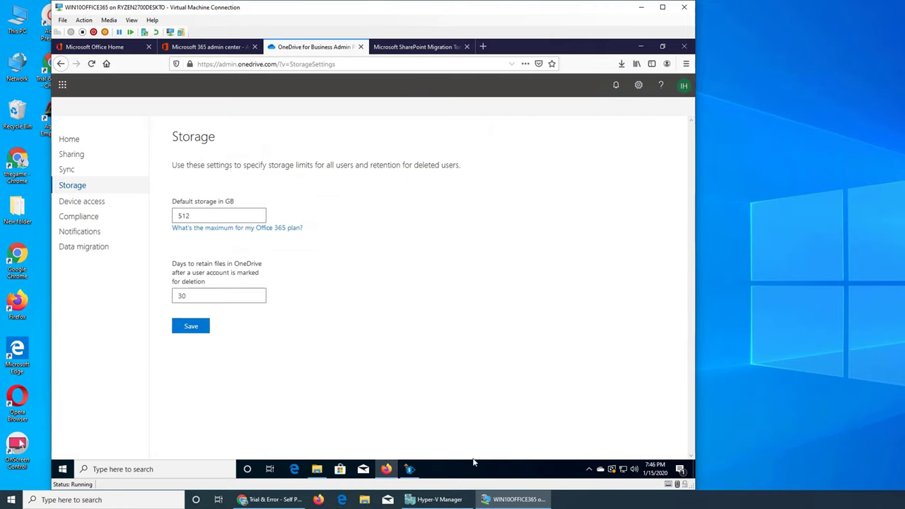
{"action": "left_click", "coordinate": [408, 469]}
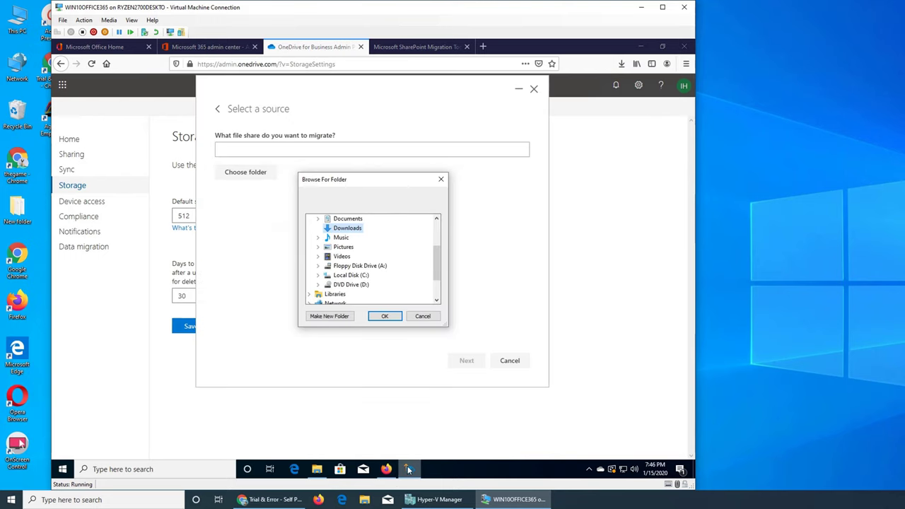
{"action": "left_click", "coordinate": [316, 469]}
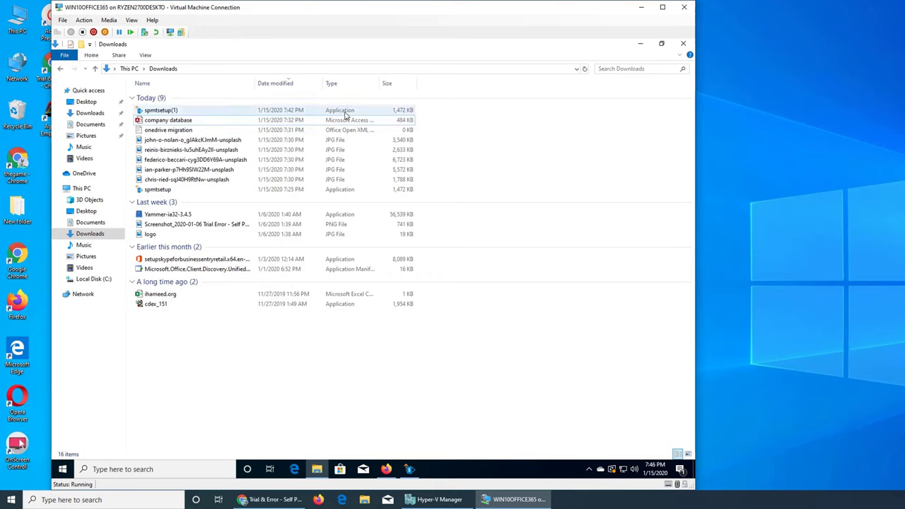
{"action": "left_click", "coordinate": [173, 115]}
{"action": "right_click", "coordinate": [173, 116]}
{"action": "left_click", "coordinate": [218, 303]}
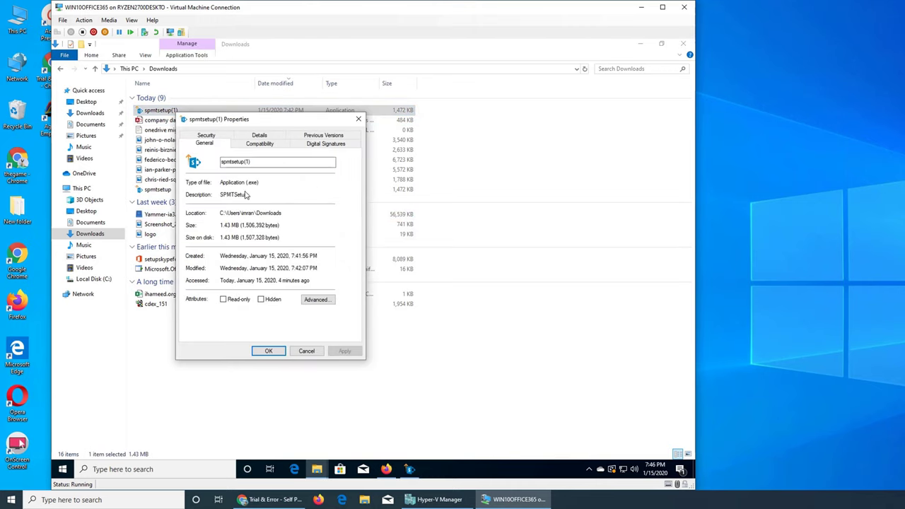
{"action": "left_click", "coordinate": [359, 119]}
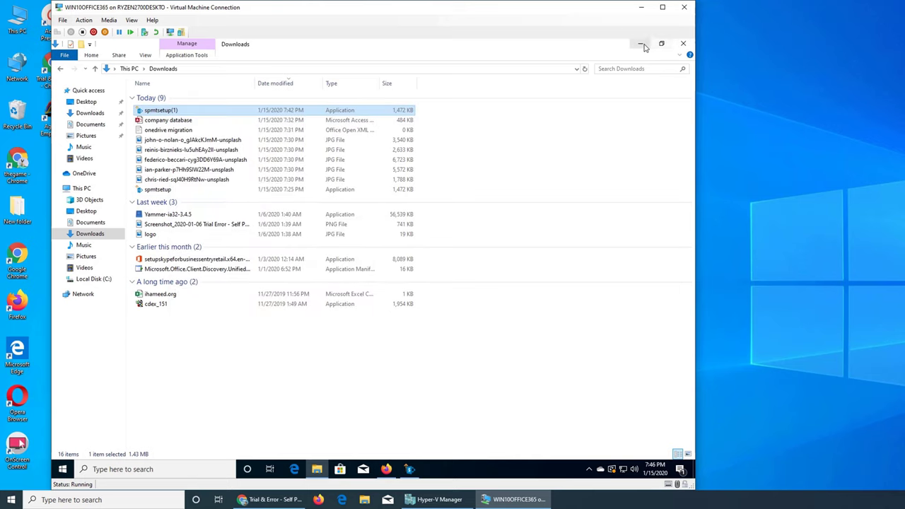
{"action": "left_click", "coordinate": [642, 45]}
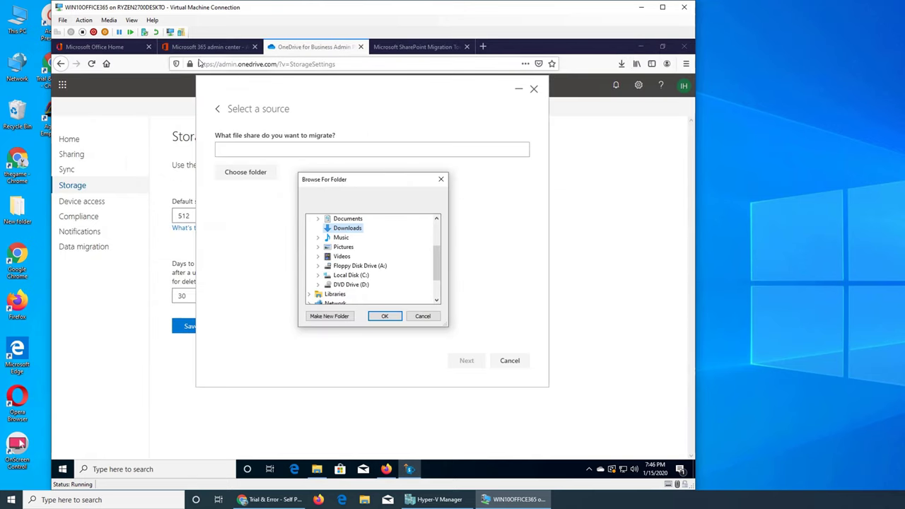
{"action": "left_click", "coordinate": [312, 47]}
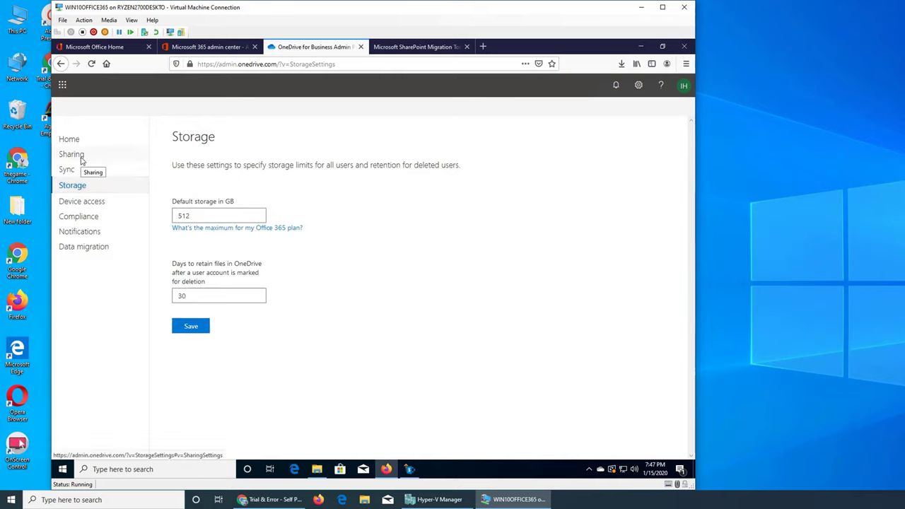
Step: Review the Sharing settings, expanding the advanced external sharing options
{"action": "left_click", "coordinate": [82, 160]}
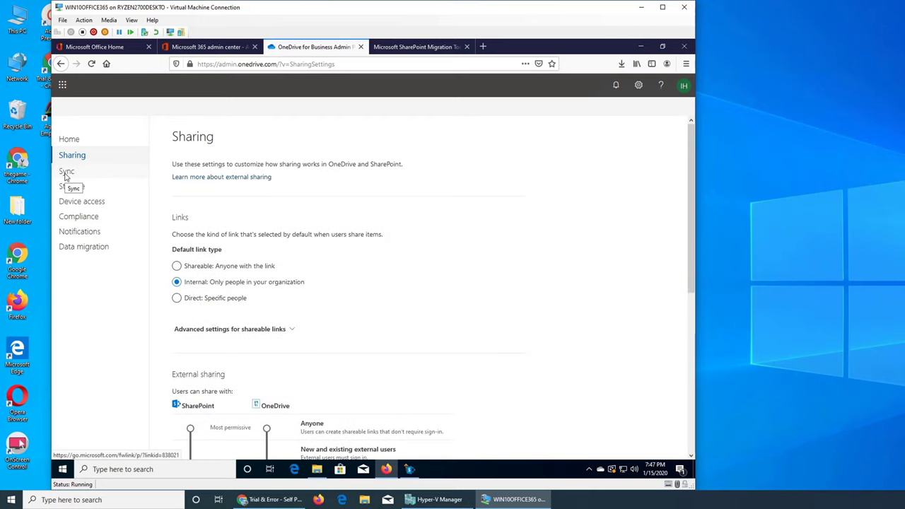
{"action": "scroll", "coordinate": [366, 313], "scroll_direction": "down", "scroll_amount": 4}
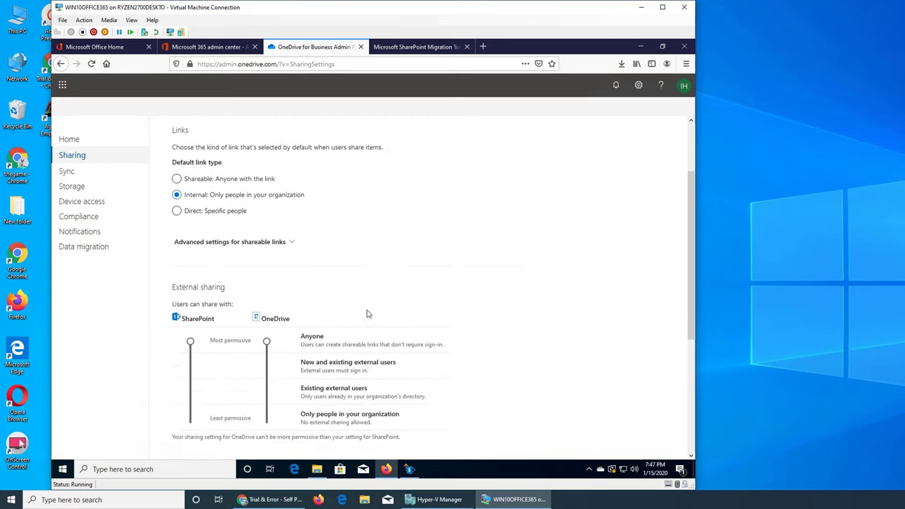
{"action": "left_click", "coordinate": [276, 317]}
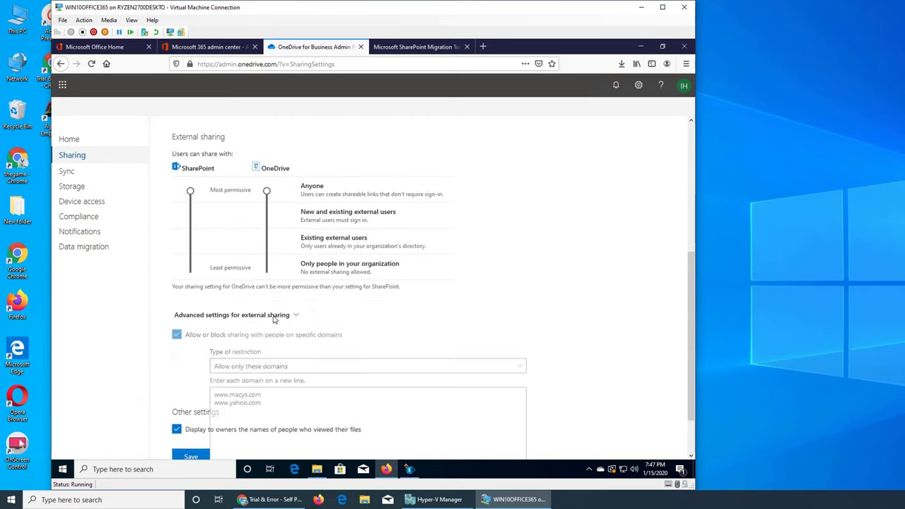
{"action": "scroll", "coordinate": [384, 295], "scroll_direction": "down", "scroll_amount": 3}
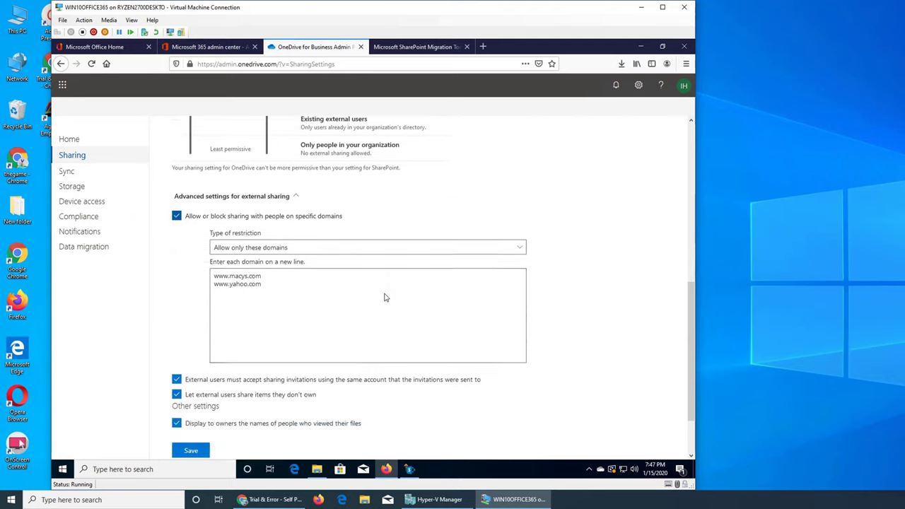
Step: Toggle Block syncing of specific file types on and back off, then return to SPMT
{"action": "left_click", "coordinate": [81, 177]}
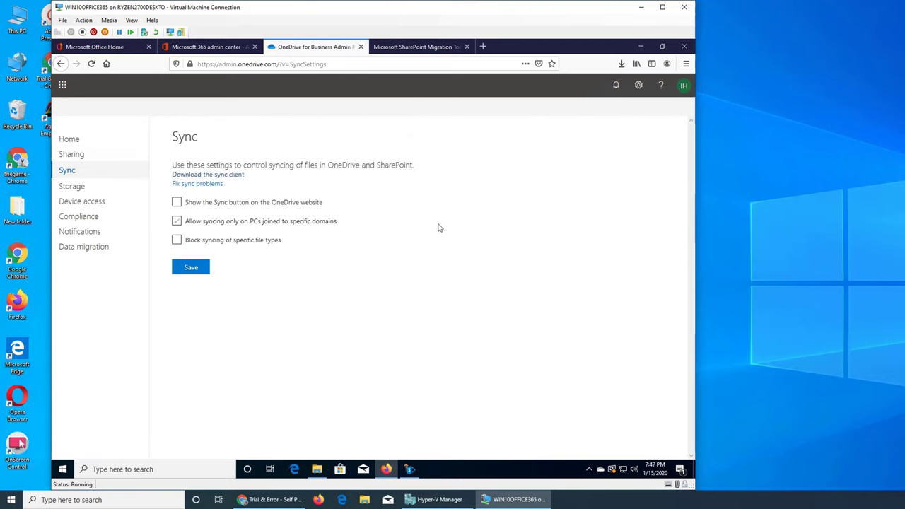
{"action": "left_click", "coordinate": [263, 240]}
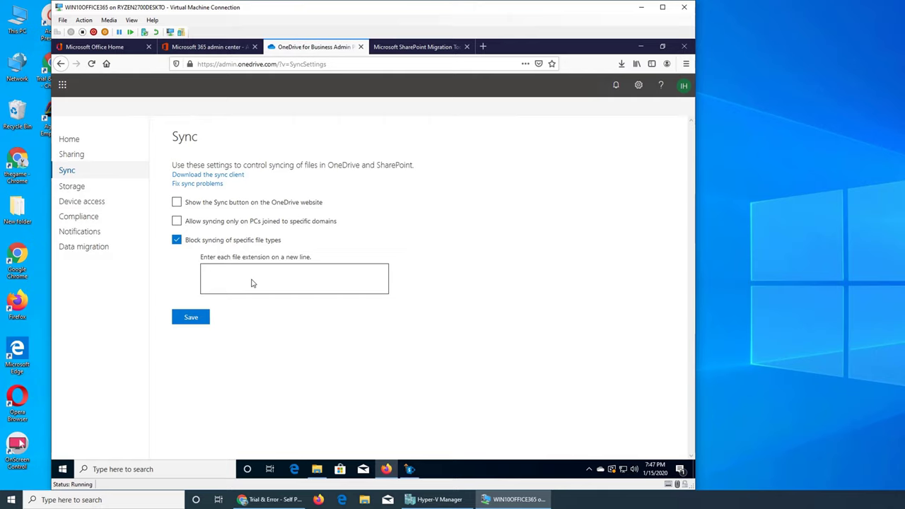
{"action": "left_click", "coordinate": [177, 240]}
{"action": "left_click", "coordinate": [99, 233]}
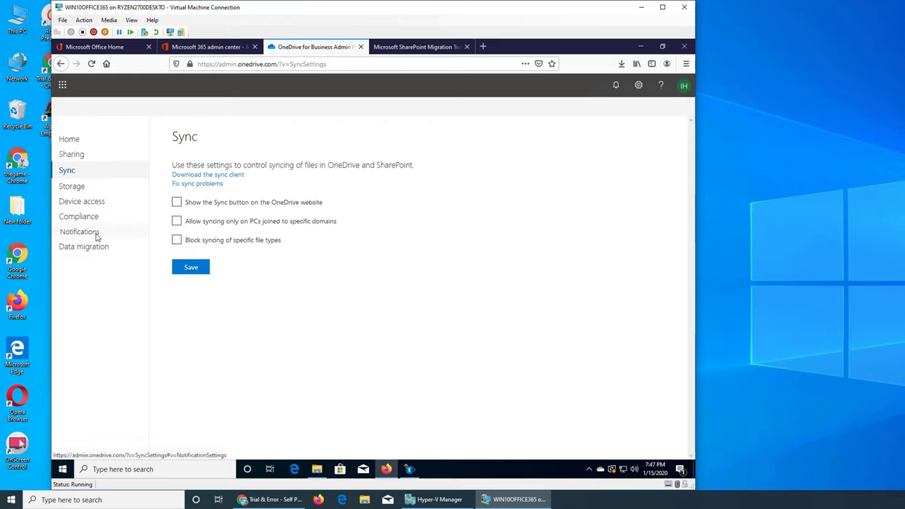
{"action": "left_click", "coordinate": [407, 48]}
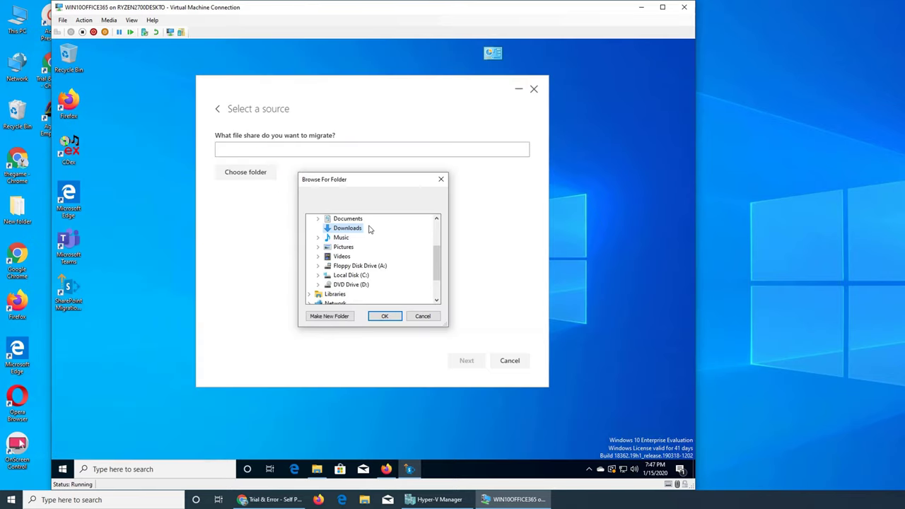
Step: Confirm Downloads as the source folder and connect to the entered SharePoint site
{"action": "left_click", "coordinate": [388, 317]}
{"action": "left_click", "coordinate": [466, 361]}
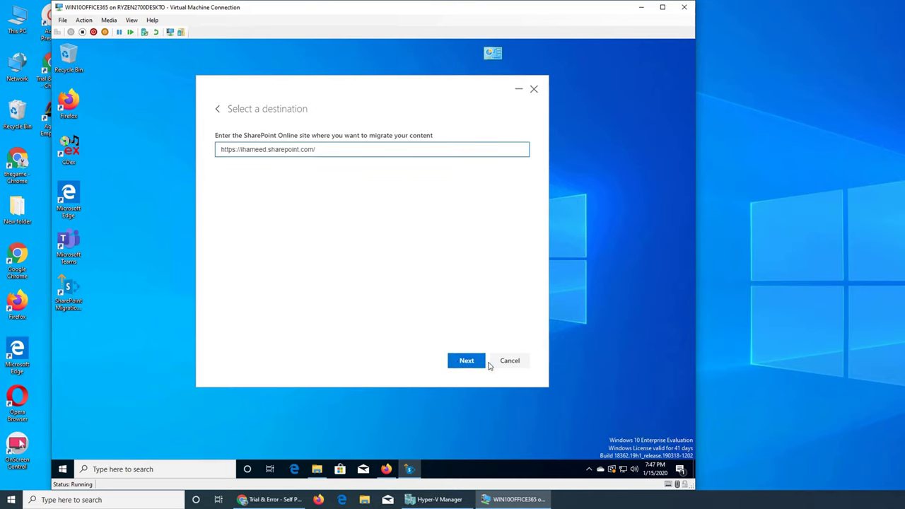
{"action": "left_click", "coordinate": [467, 361]}
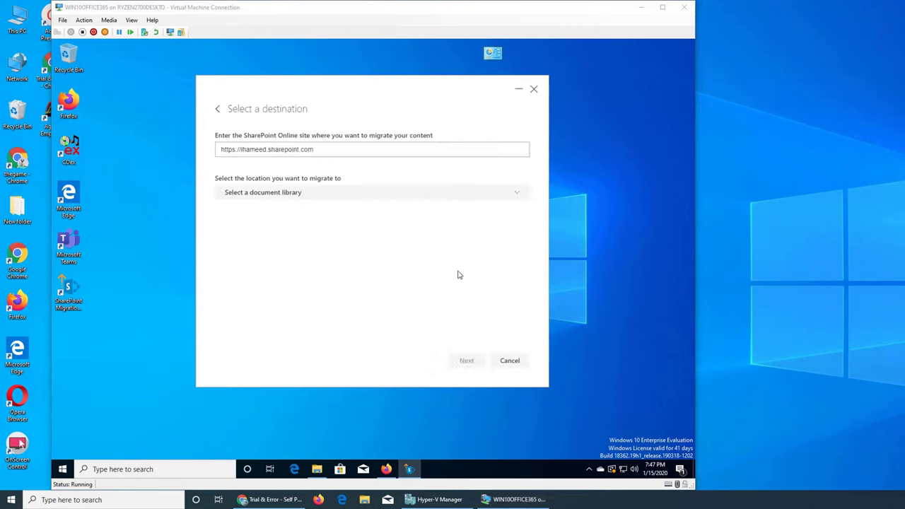
Step: Create a new 4admin folder in the Documents library as the destination
{"action": "left_click", "coordinate": [517, 197]}
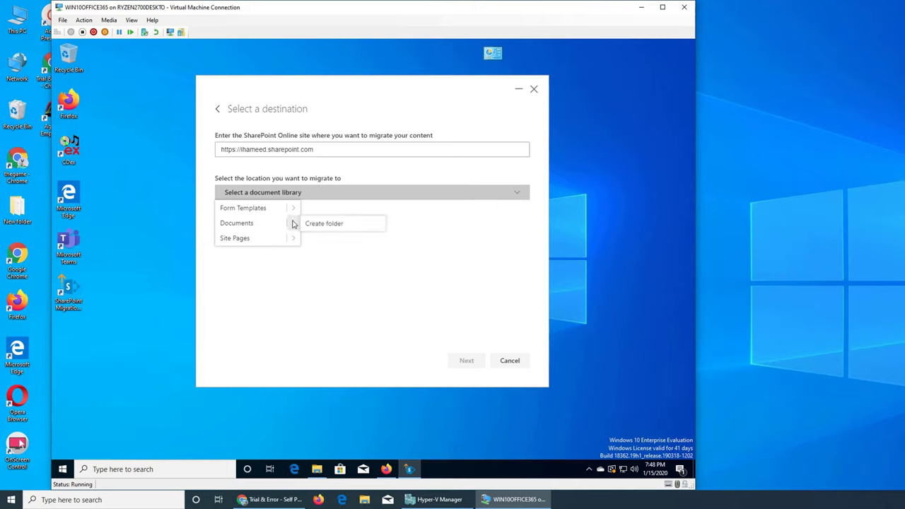
{"action": "left_click", "coordinate": [314, 225]}
{"action": "left_click", "coordinate": [382, 242]}
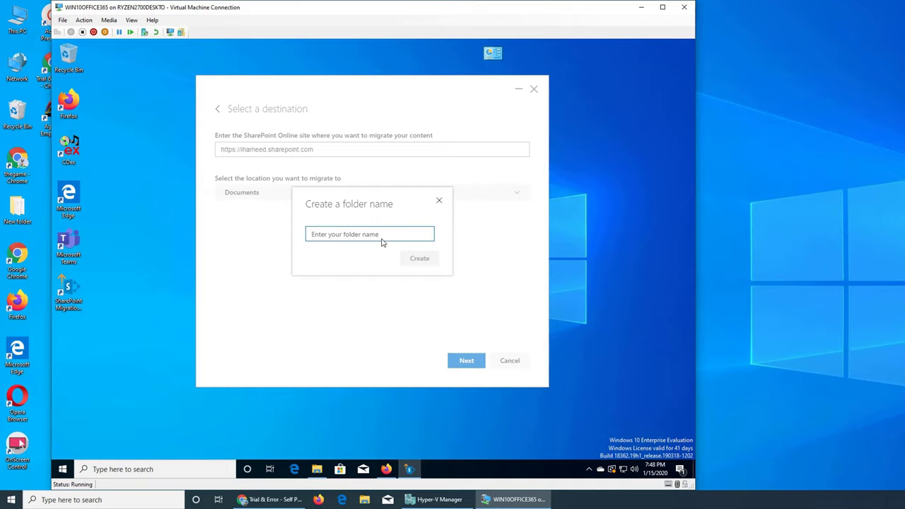
{"action": "type", "text": "4adm"}
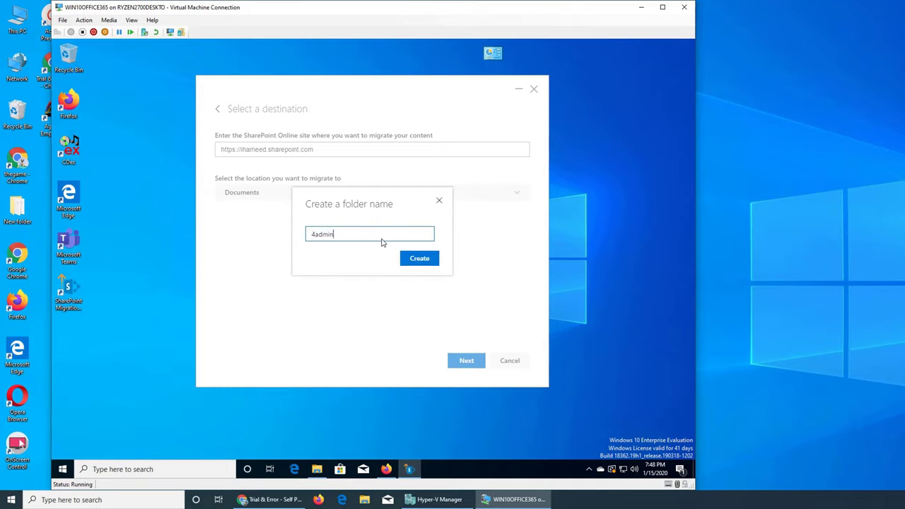
{"action": "type", "text": "in"}
{"action": "left_click", "coordinate": [419, 259]}
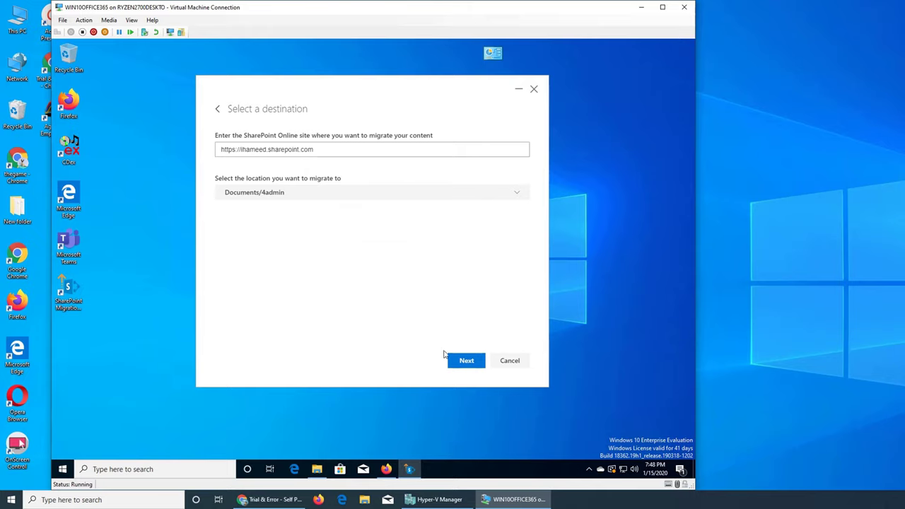
{"action": "left_click", "coordinate": [475, 363]}
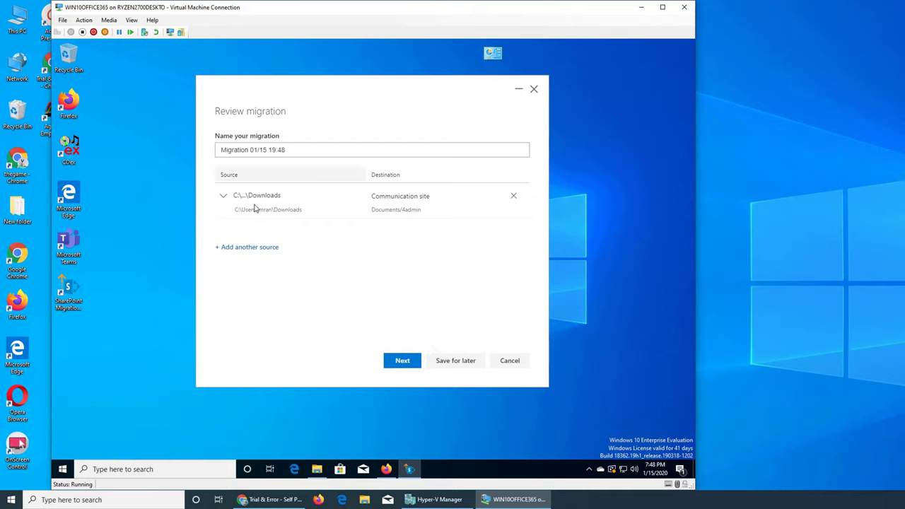
{"action": "left_click", "coordinate": [222, 198]}
Step: Add the Documents folder from This PC as a second file share source
{"action": "left_click", "coordinate": [223, 198]}
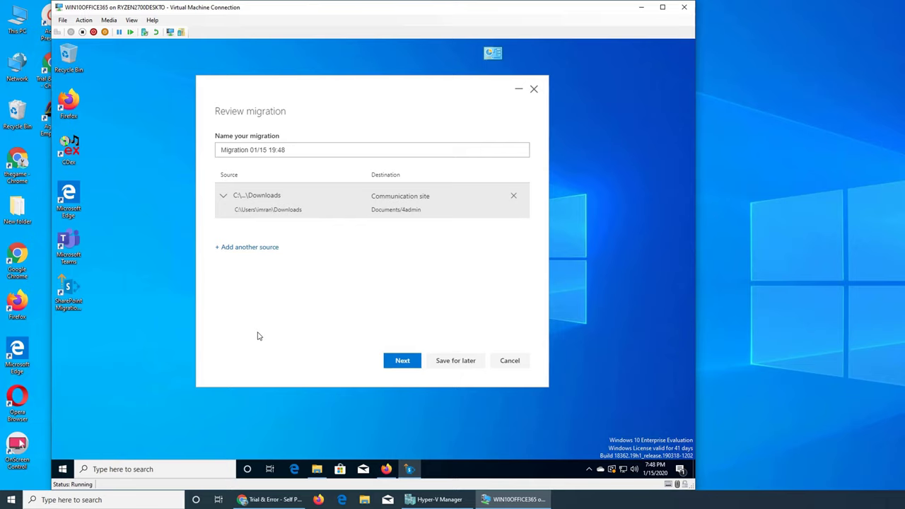
{"action": "left_click", "coordinate": [239, 255]}
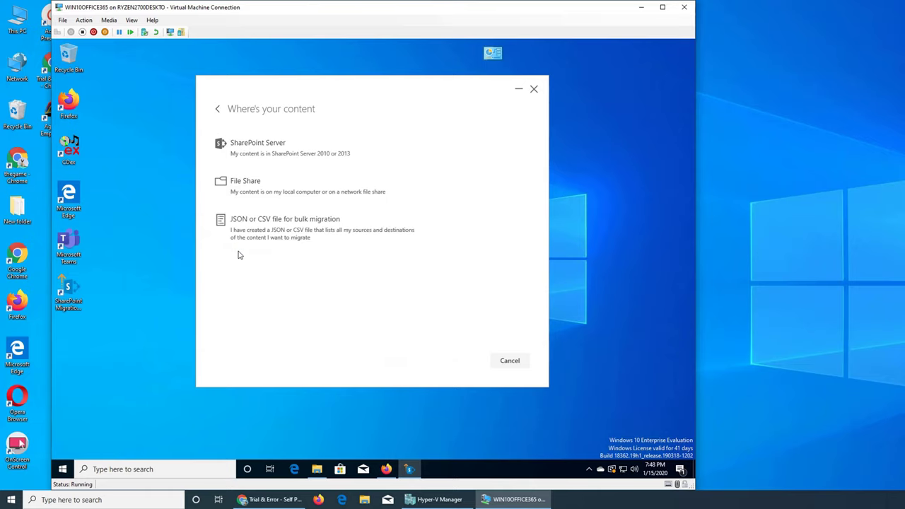
{"action": "left_click", "coordinate": [268, 192]}
{"action": "left_click", "coordinate": [257, 180]}
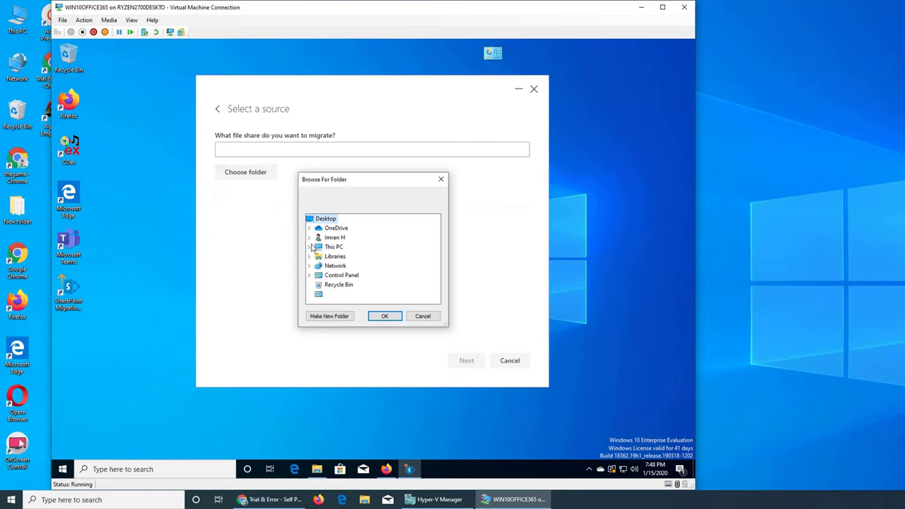
{"action": "left_click", "coordinate": [309, 247]}
{"action": "double_click", "coordinate": [350, 247]}
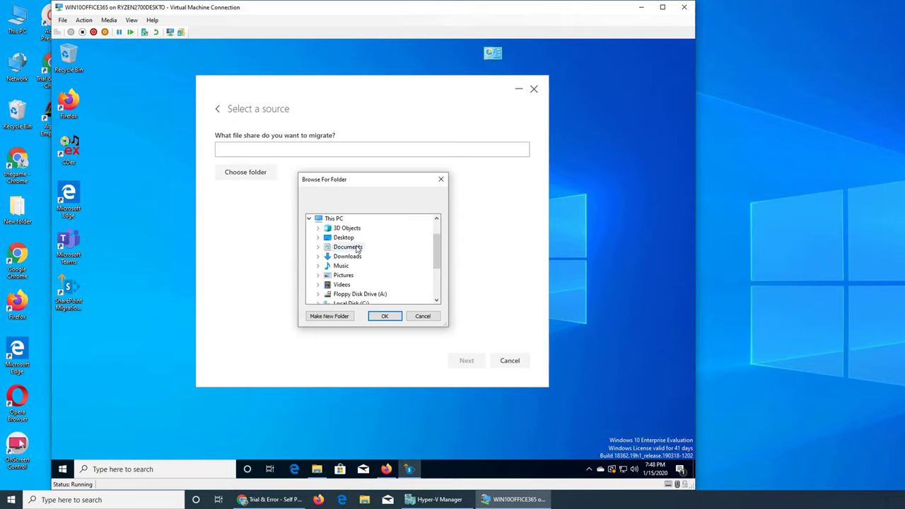
{"action": "left_click", "coordinate": [385, 317]}
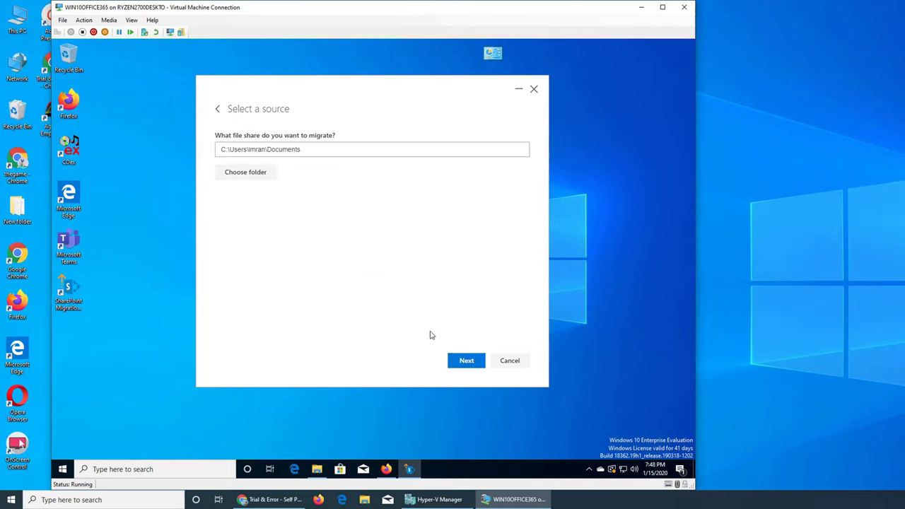
{"action": "left_click", "coordinate": [465, 363]}
Step: Set a new 4admindoc folder in the Documents library as its destination
{"action": "left_click", "coordinate": [465, 361]}
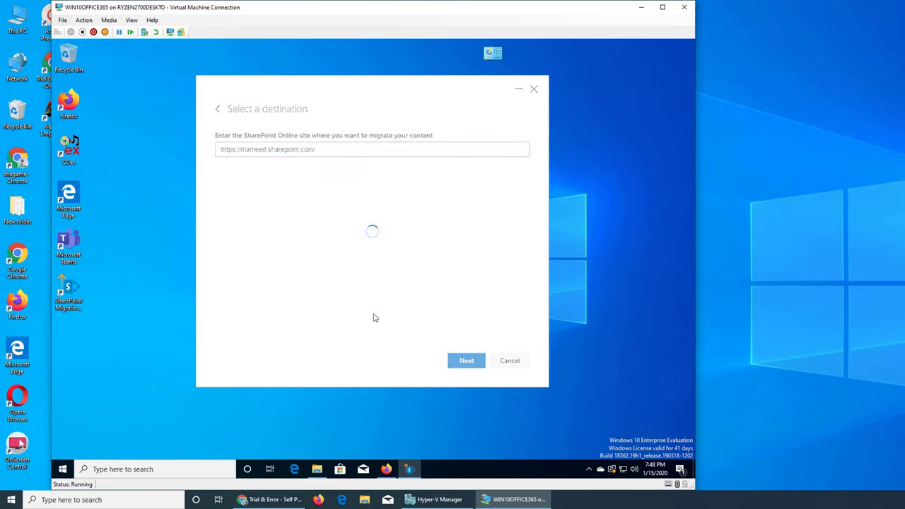
{"action": "left_click", "coordinate": [294, 193]}
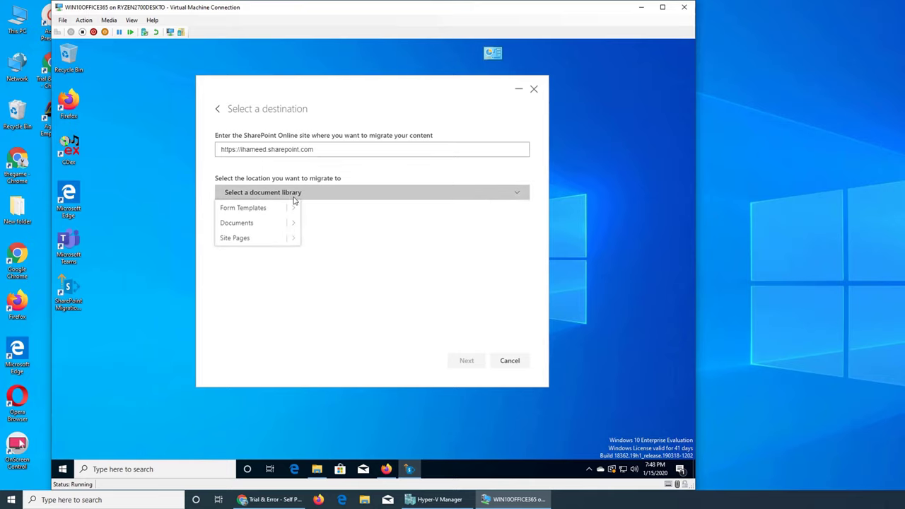
{"action": "mouse_move", "coordinate": [294, 226]}
{"action": "left_click", "coordinate": [326, 225]}
{"action": "left_click", "coordinate": [359, 241]}
{"action": "type", "text": "4a"}
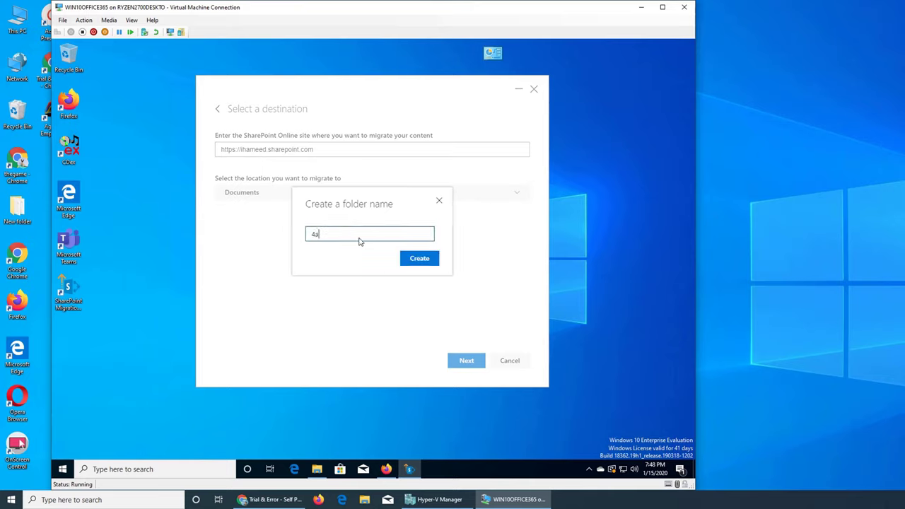
{"action": "type", "text": "dmindoc"}
{"action": "left_click", "coordinate": [421, 260]}
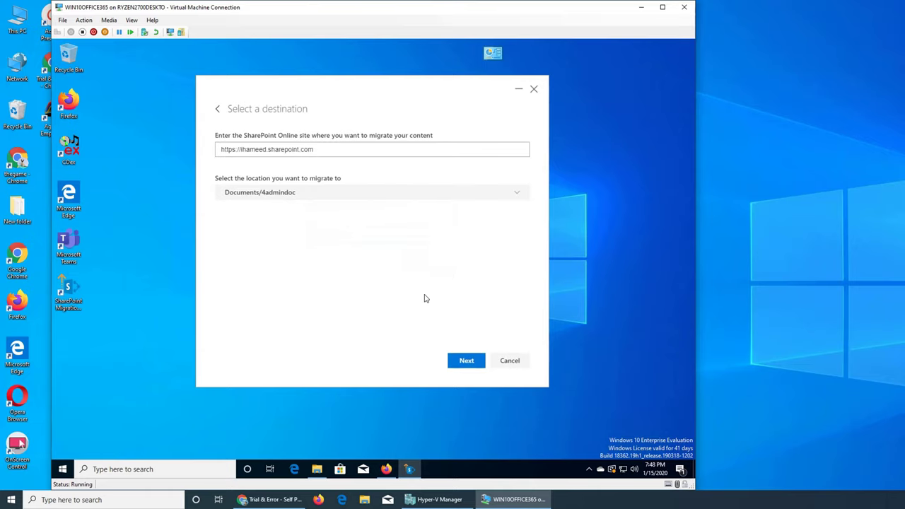
{"action": "left_click", "coordinate": [465, 363]}
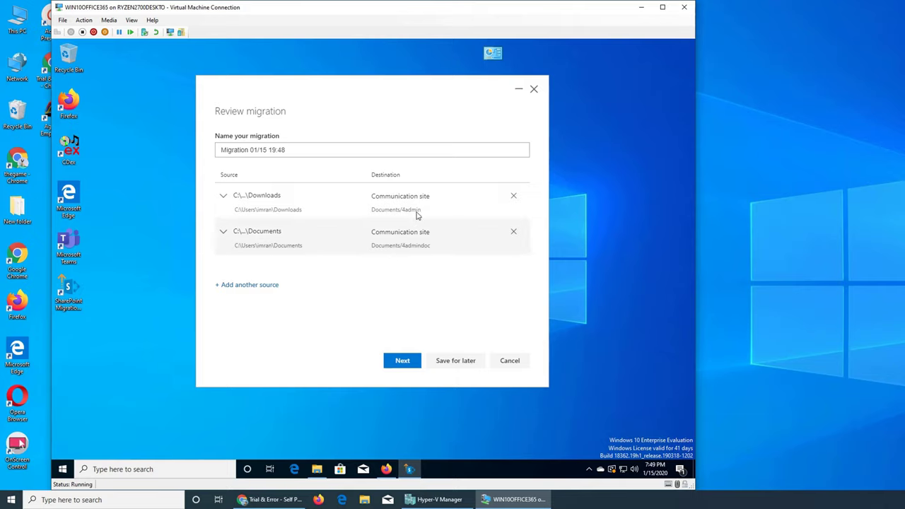
{"action": "left_click", "coordinate": [399, 362]}
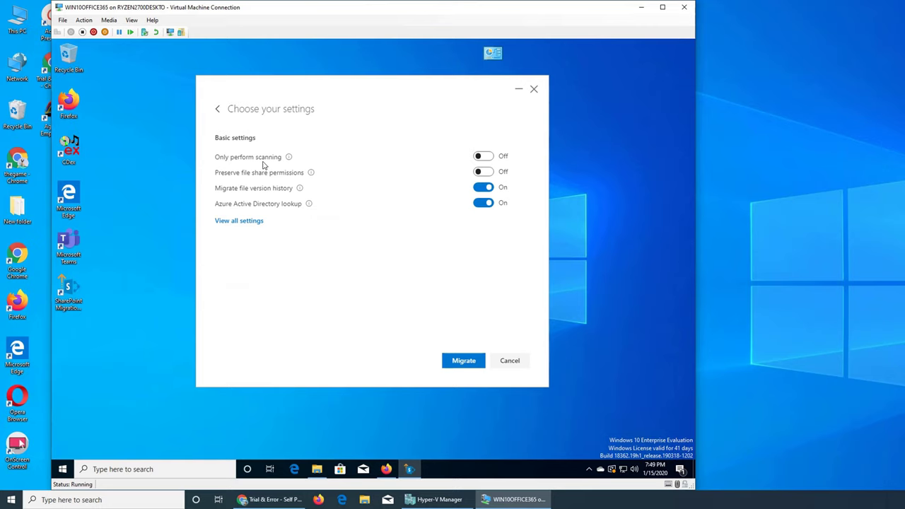
Step: Turn on Only perform scanning and automatic start when no scan issue is found, then bring up YouTube
{"action": "mouse_move", "coordinate": [289, 158]}
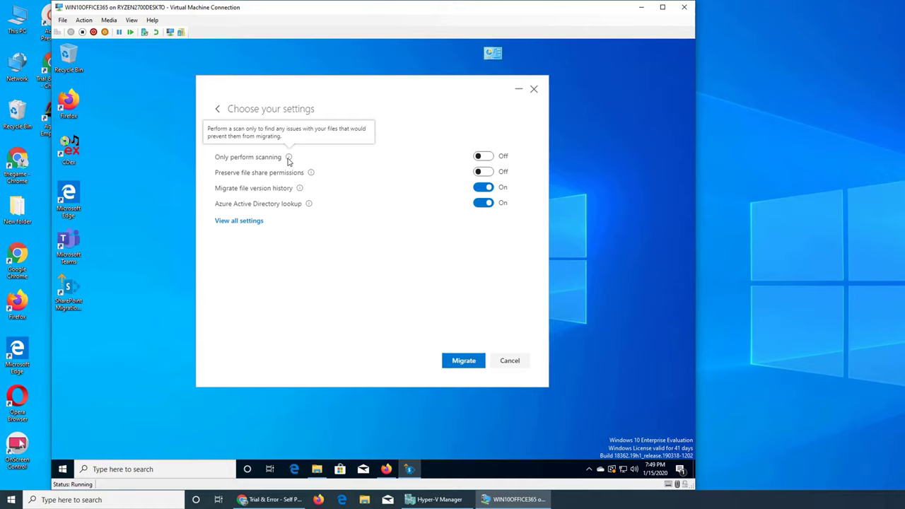
{"action": "left_click", "coordinate": [490, 156]}
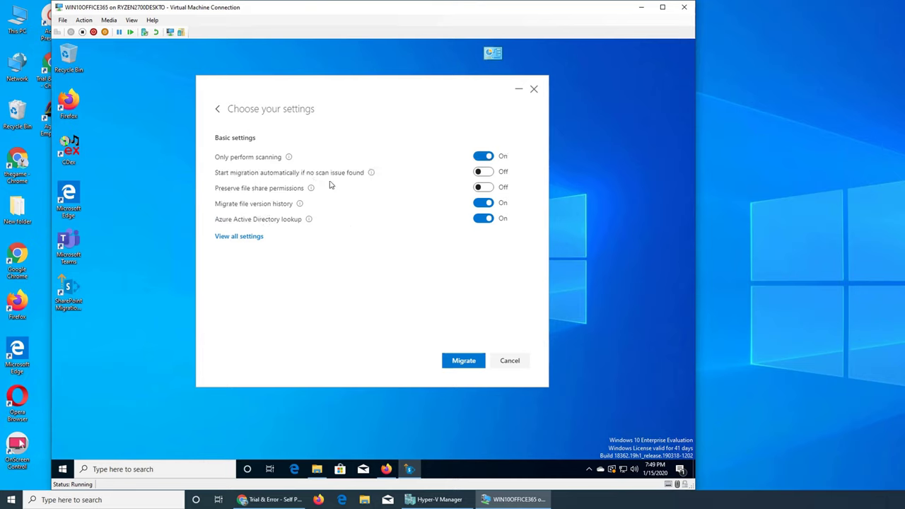
{"action": "mouse_move", "coordinate": [375, 175]}
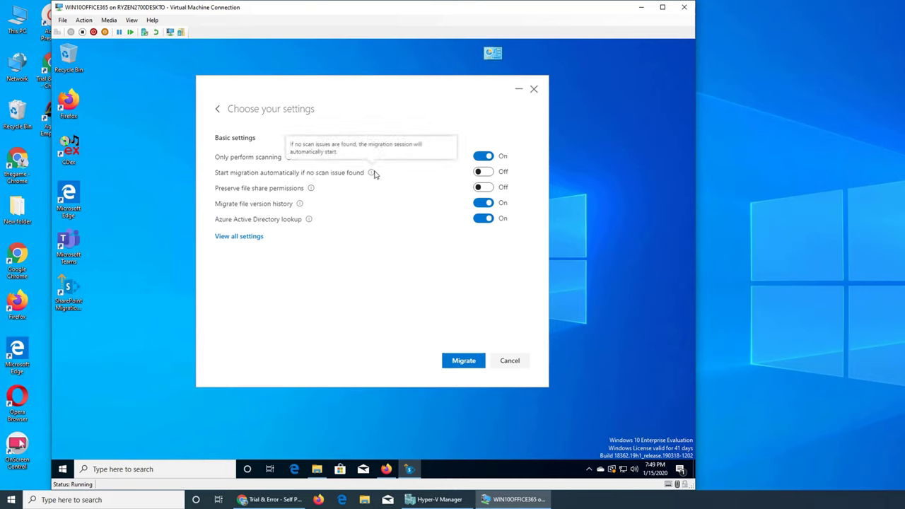
{"action": "left_click", "coordinate": [481, 171]}
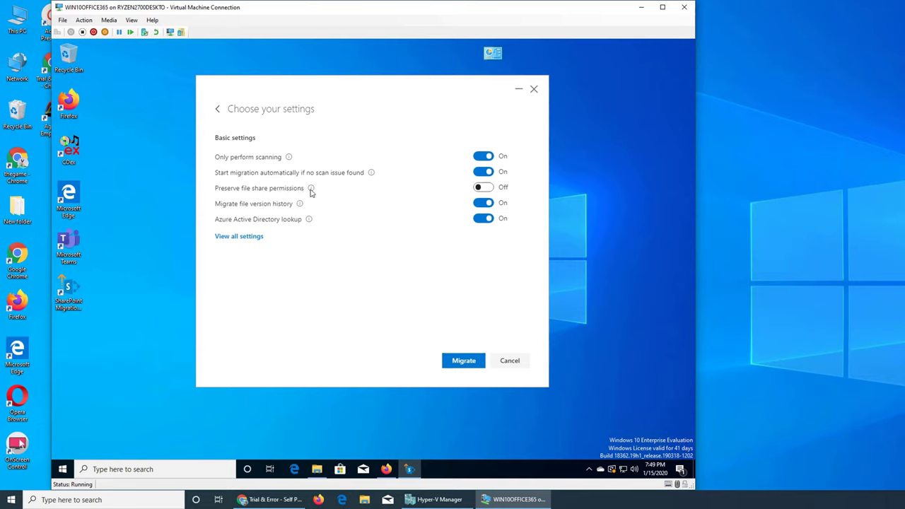
{"action": "mouse_move", "coordinate": [311, 192]}
{"action": "left_click", "coordinate": [269, 500]}
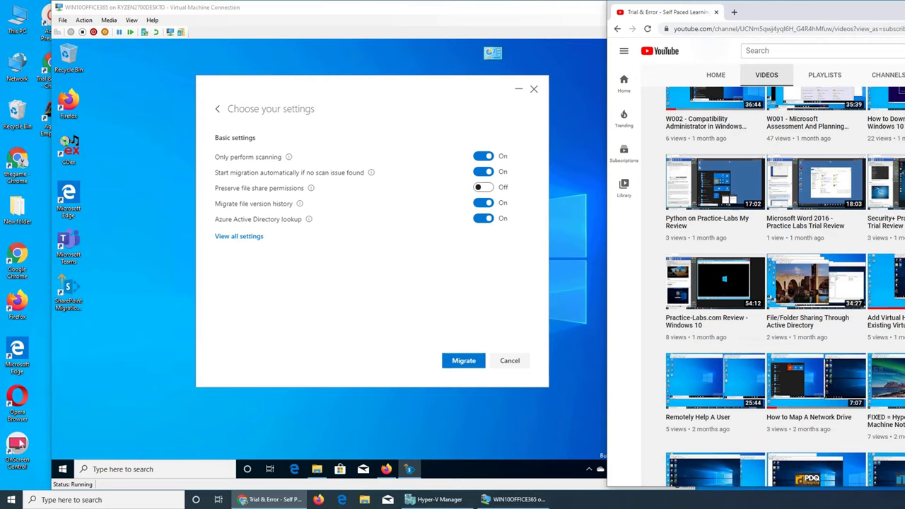
Step: Minimize the Chrome YouTube window with Win+Down to get back to the Hyper-V VM
{"action": "key", "text": "super+Down"}
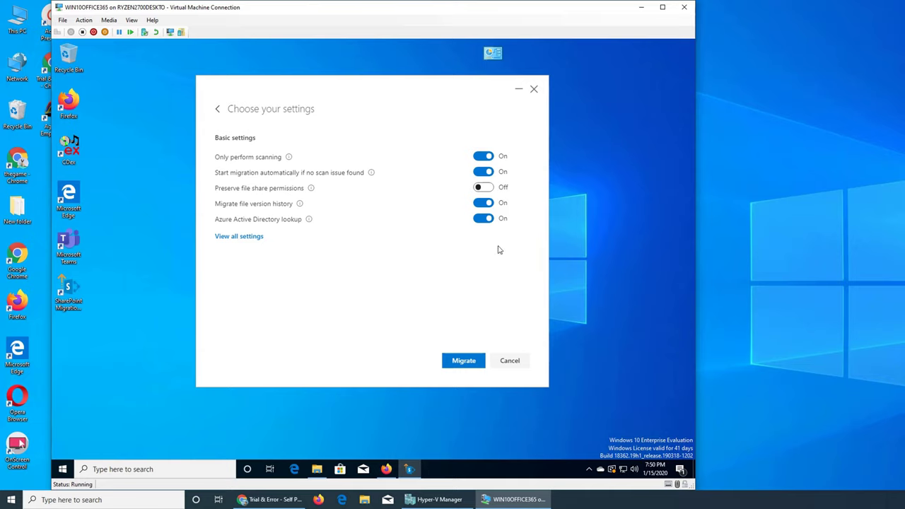
Step: Toggle Preserve file share permissions until it reads On
{"action": "left_click", "coordinate": [481, 188]}
{"action": "left_click", "coordinate": [481, 188]}
{"action": "left_click", "coordinate": [481, 188]}
{"action": "mouse_move", "coordinate": [301, 205]}
{"action": "left_click", "coordinate": [250, 238]}
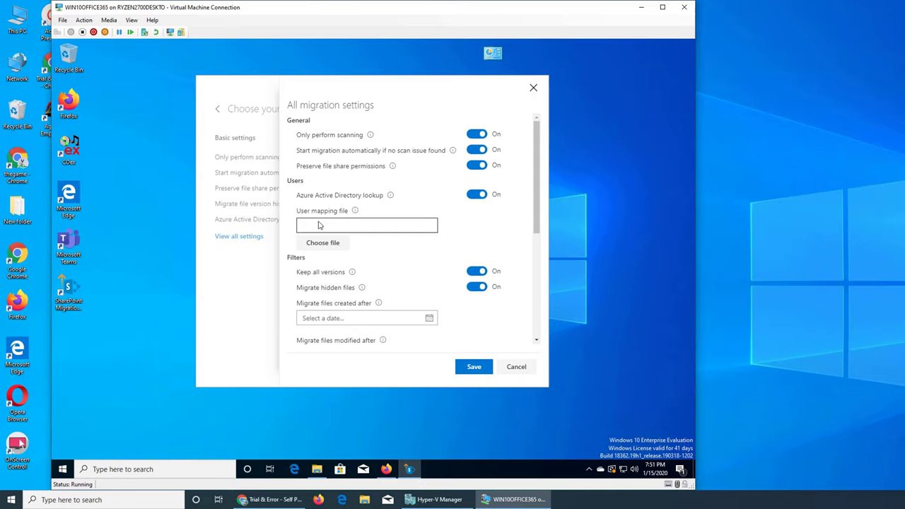
{"action": "scroll", "coordinate": [382, 236], "scroll_direction": "down", "scroll_amount": 3}
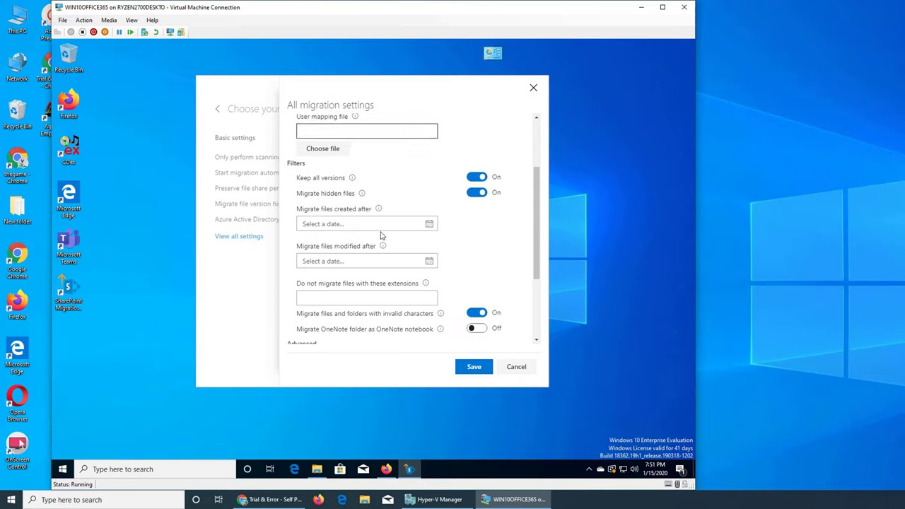
{"action": "scroll", "coordinate": [382, 235], "scroll_direction": "up", "scroll_amount": 2}
{"action": "mouse_move", "coordinate": [355, 167]}
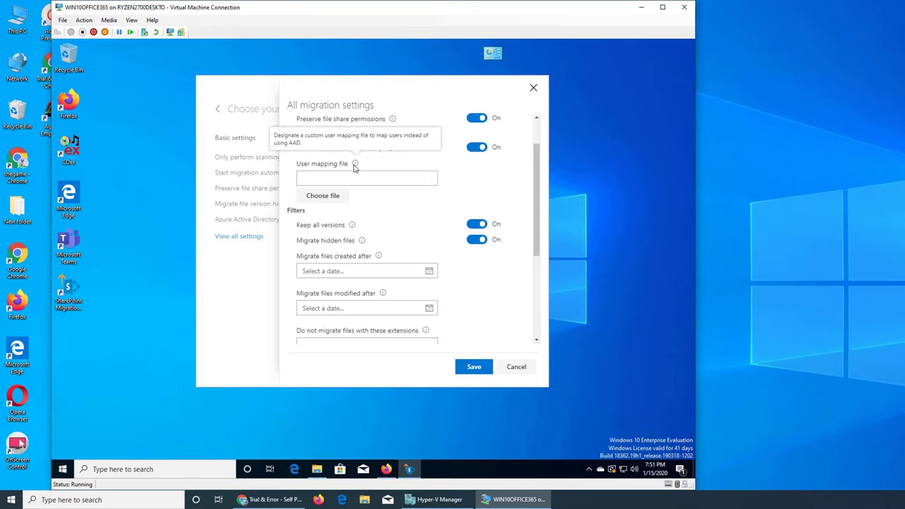
{"action": "scroll", "coordinate": [396, 210], "scroll_direction": "down", "scroll_amount": 3}
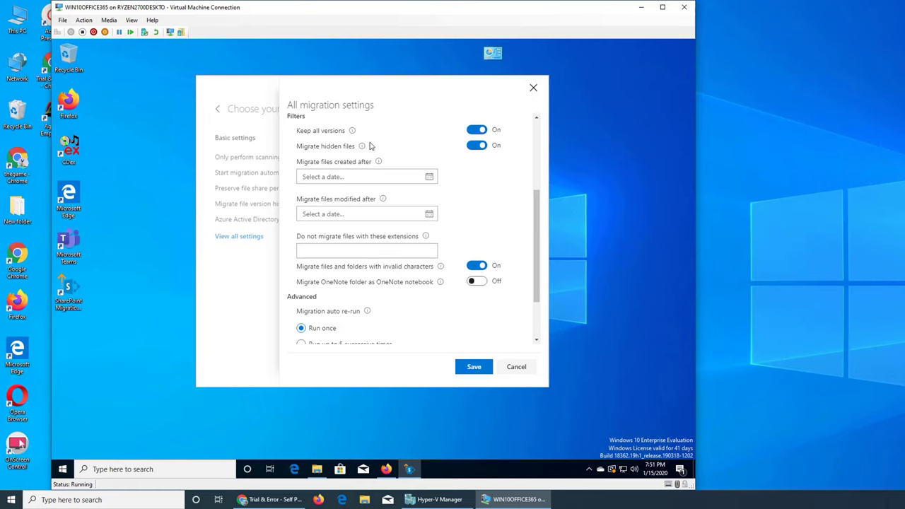
{"action": "scroll", "coordinate": [397, 262], "scroll_direction": "down", "scroll_amount": 2}
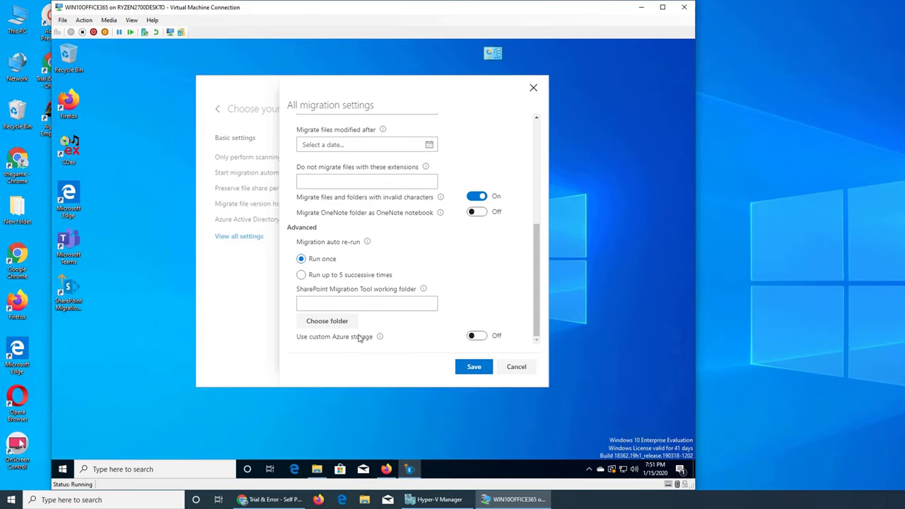
{"action": "mouse_move", "coordinate": [380, 337]}
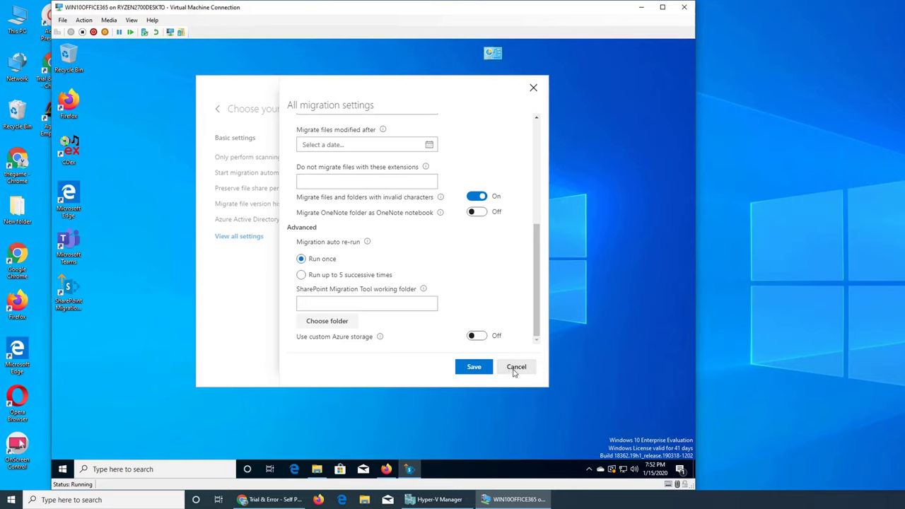
{"action": "left_click", "coordinate": [487, 368]}
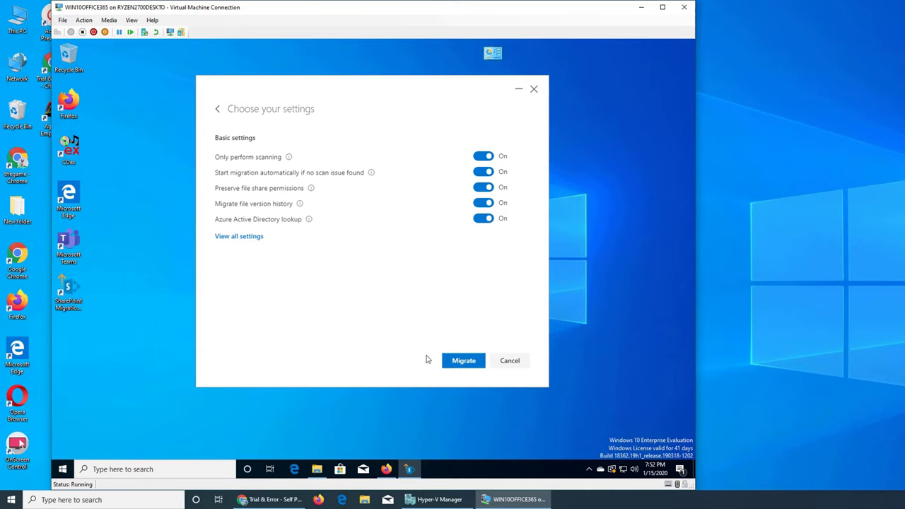
Step: Start the migration, open its Report folder from Migration details, then minimize Explorer
{"action": "left_click", "coordinate": [464, 361]}
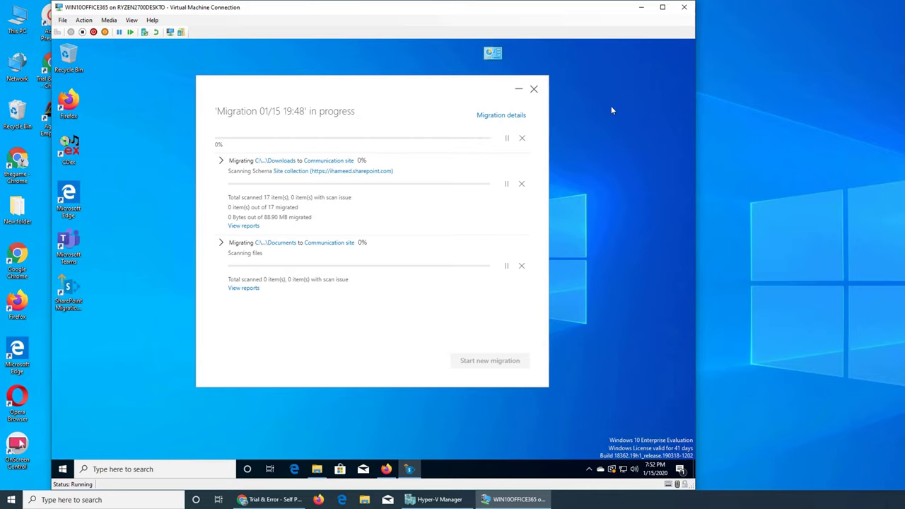
{"action": "left_click", "coordinate": [496, 118]}
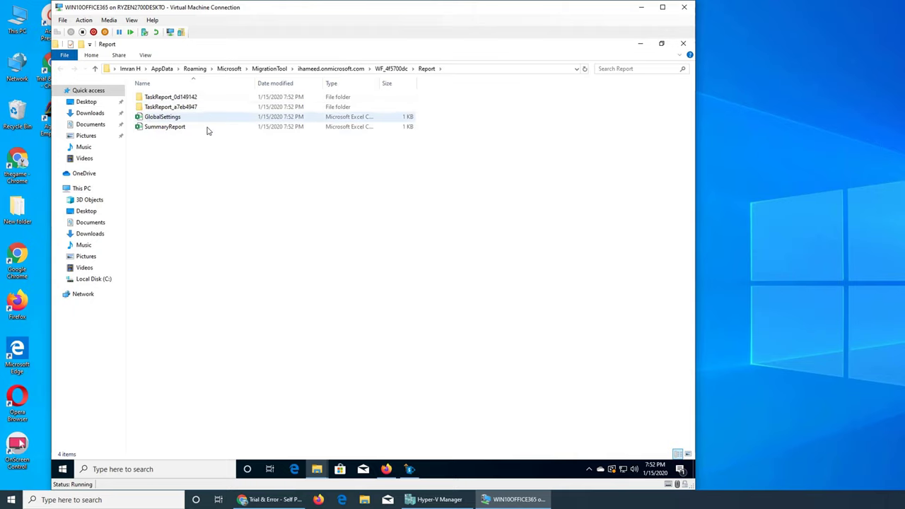
{"action": "left_click", "coordinate": [641, 45]}
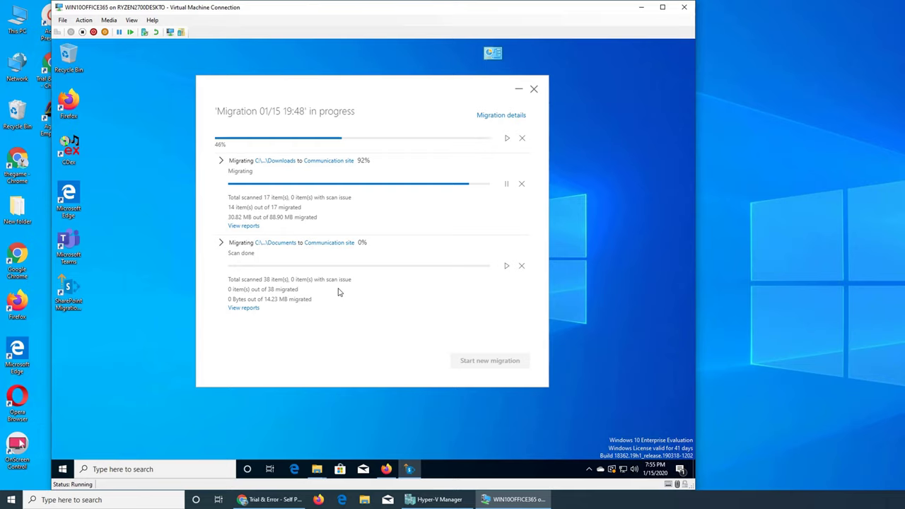
Step: Let Downloads reach 95% (15 of 17 items), then open the taskbar menu for Task Manager
{"action": "right_click", "coordinate": [542, 466]}
Step: Open Task Manager in full details view beside the repositioned migration window
{"action": "left_click", "coordinate": [567, 423]}
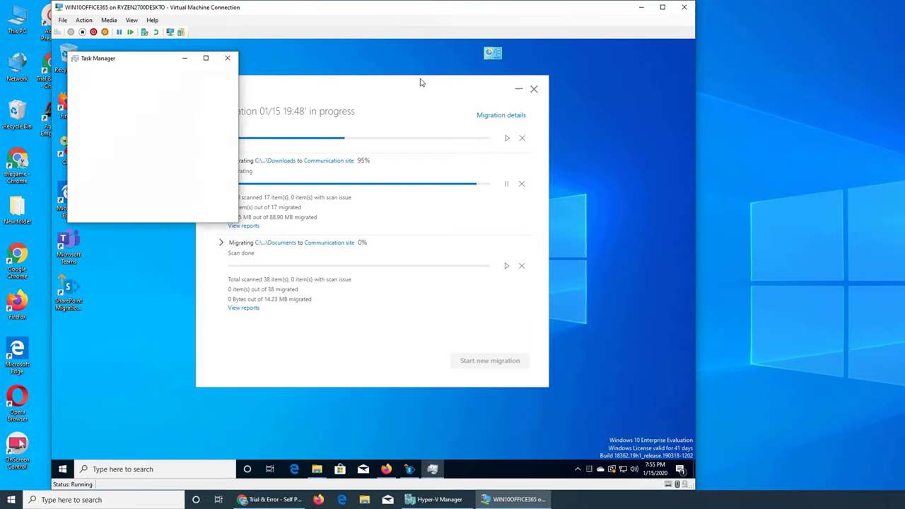
{"action": "left_click_drag", "start_coordinate": [416, 86], "coordinate": [549, 55]}
{"action": "left_click", "coordinate": [146, 61]}
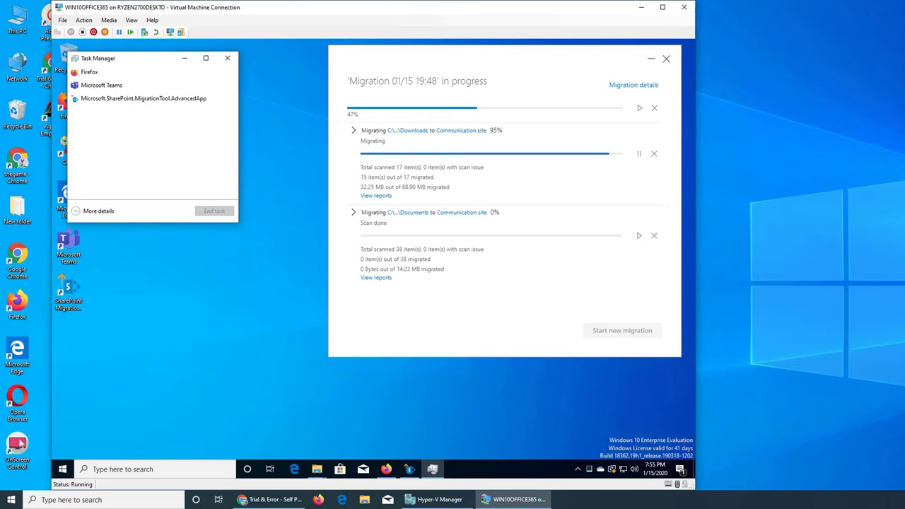
{"action": "left_click", "coordinate": [94, 213]}
{"action": "left_click_drag", "start_coordinate": [181, 64], "coordinate": [377, 204]}
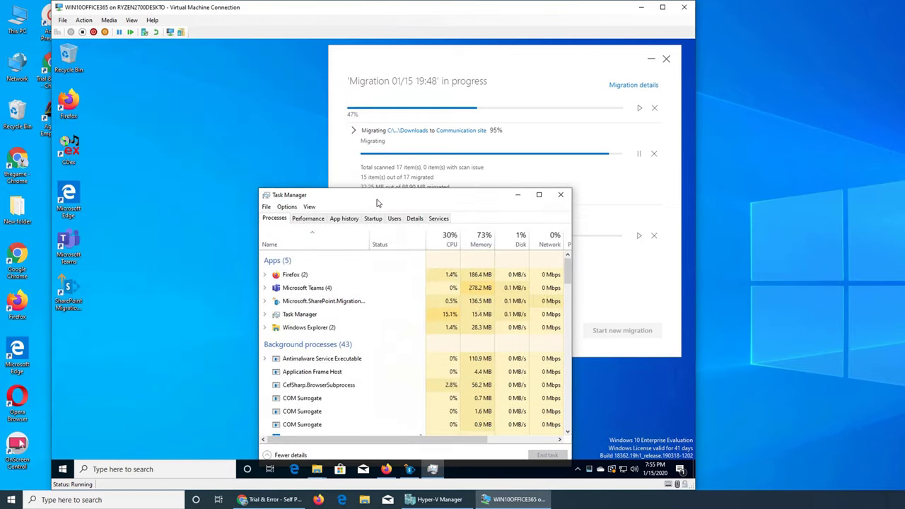
{"action": "left_click_drag", "start_coordinate": [489, 55], "coordinate": [216, 50]}
{"action": "left_click_drag", "start_coordinate": [496, 197], "coordinate": [586, 159]}
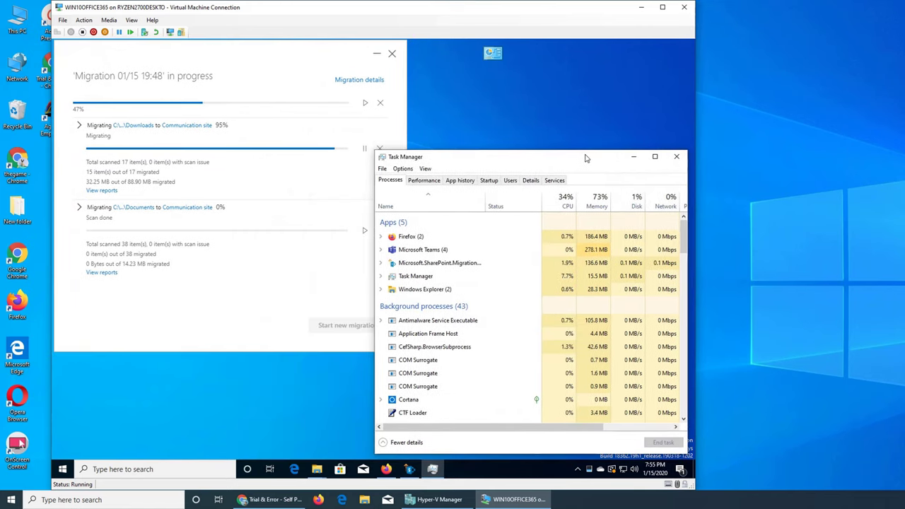
Step: Show the Ethernet throughput graph on the Performance tab, at 8.0 Kbps send and receive
{"action": "left_click", "coordinate": [423, 181]}
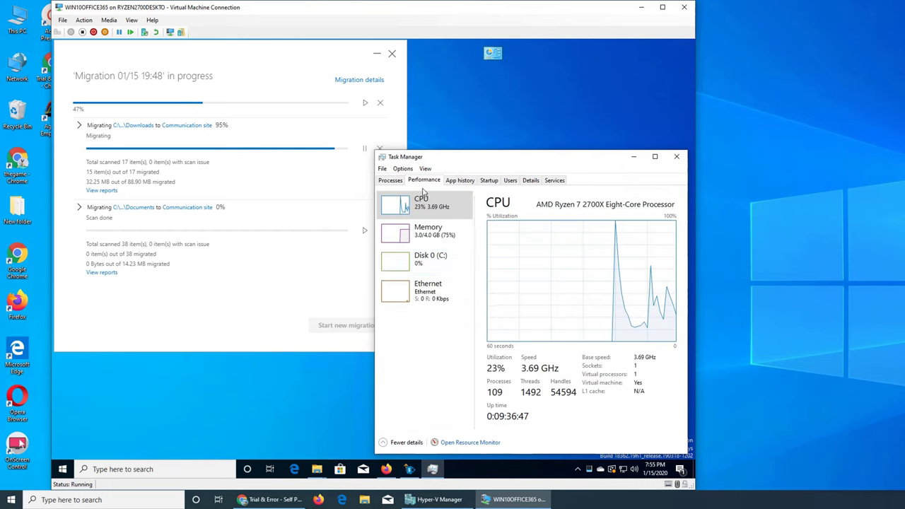
{"action": "left_click", "coordinate": [426, 290]}
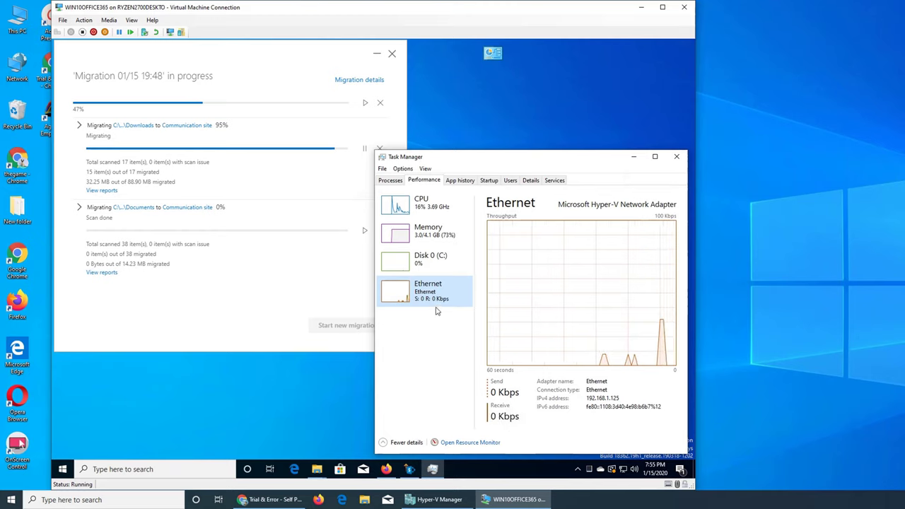
{"action": "right_click", "coordinate": [778, 223]}
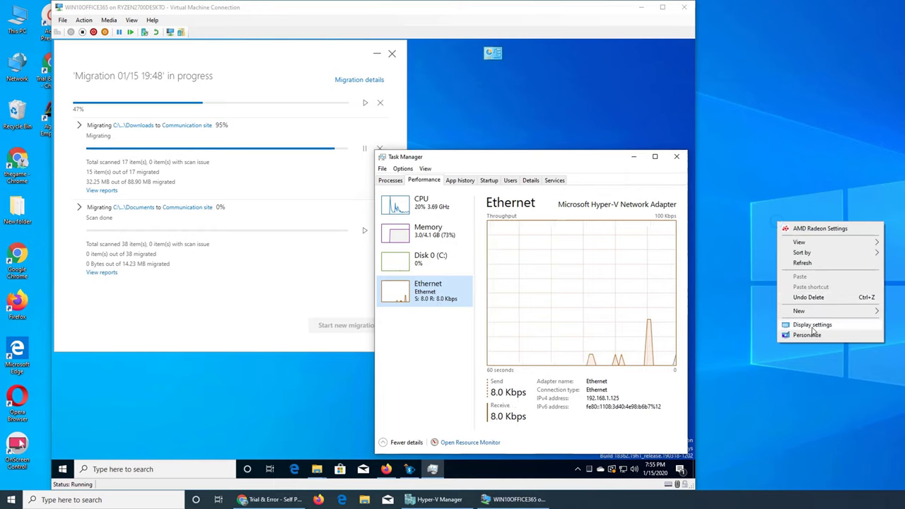
{"action": "right_click", "coordinate": [708, 501]}
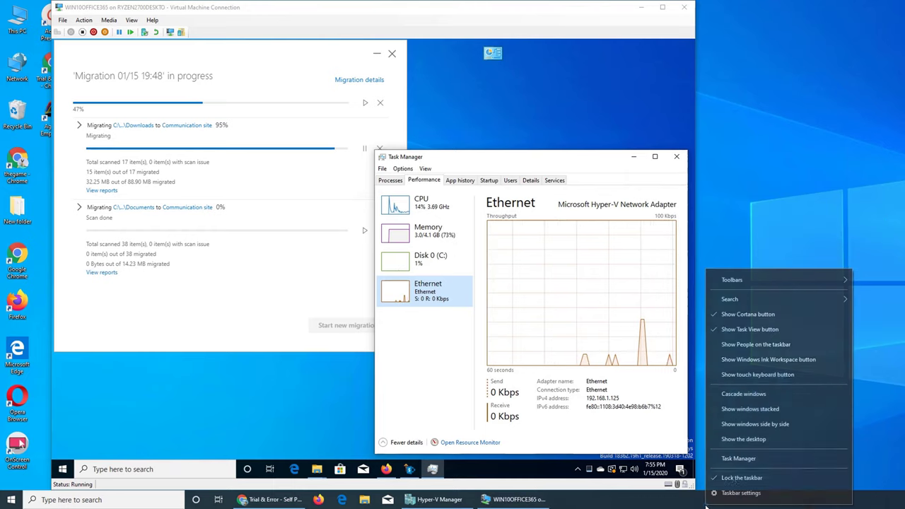
{"action": "left_click", "coordinate": [732, 462]}
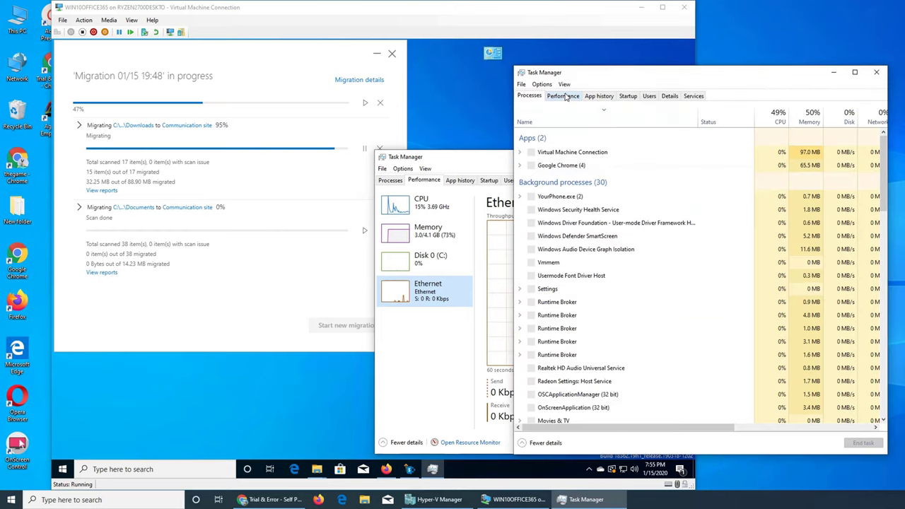
{"action": "left_click", "coordinate": [563, 95]}
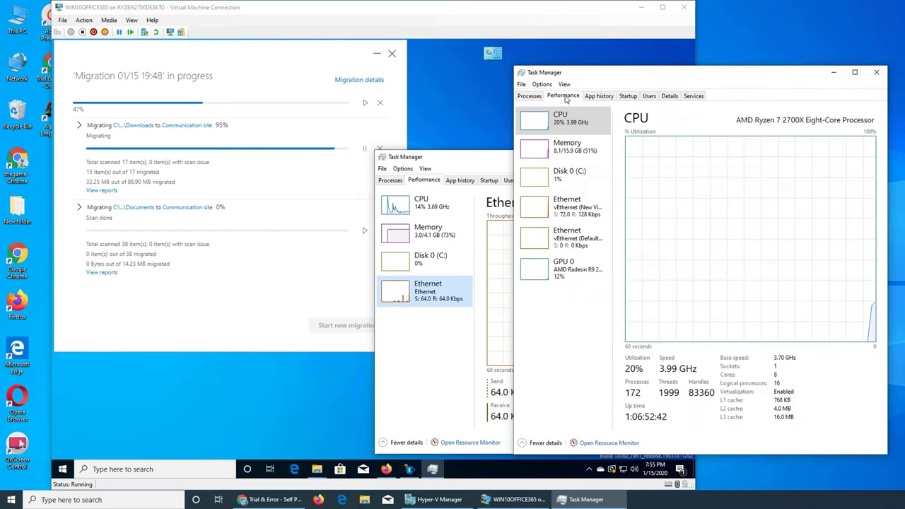
{"action": "left_click", "coordinate": [566, 236]}
{"action": "left_click", "coordinate": [566, 205]}
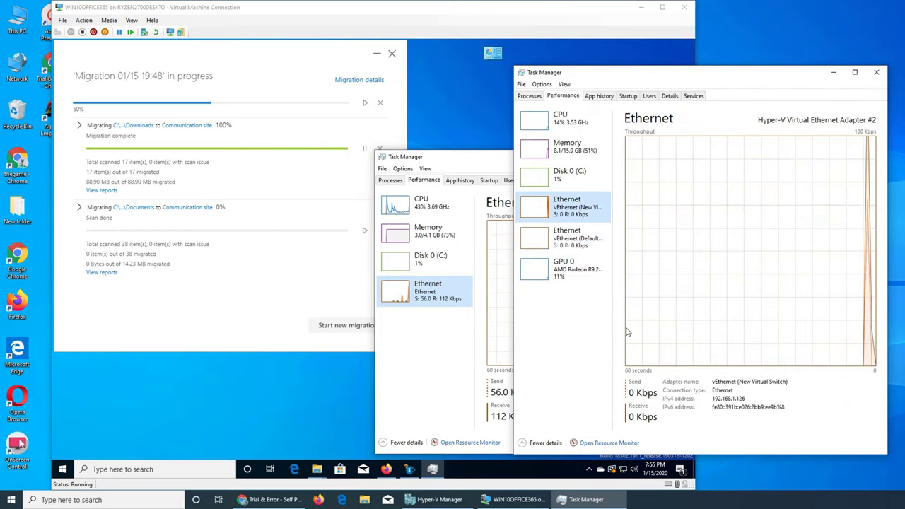
{"action": "left_click", "coordinate": [574, 236]}
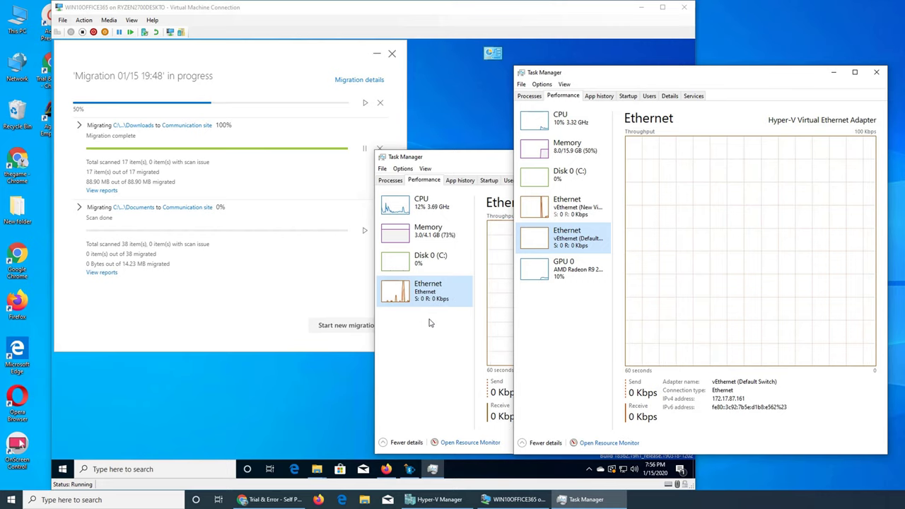
{"action": "left_click", "coordinate": [589, 212]}
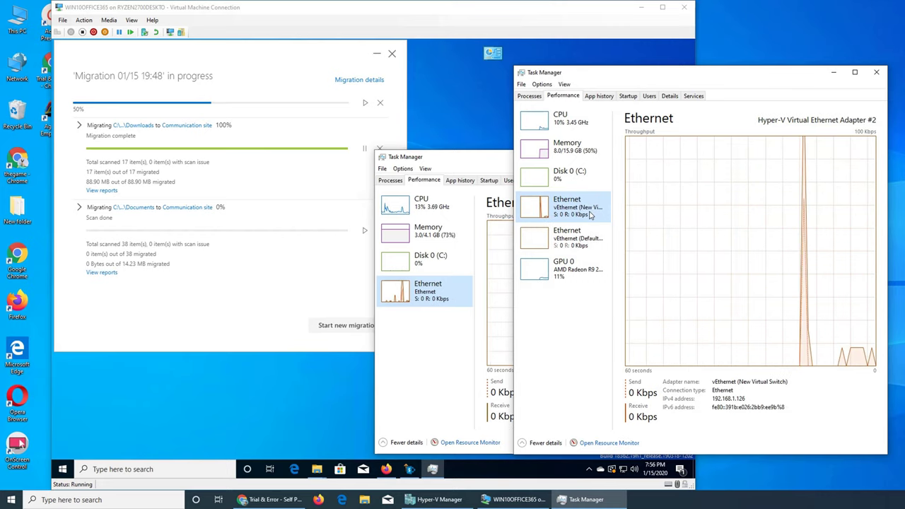
{"action": "left_click", "coordinate": [876, 72]}
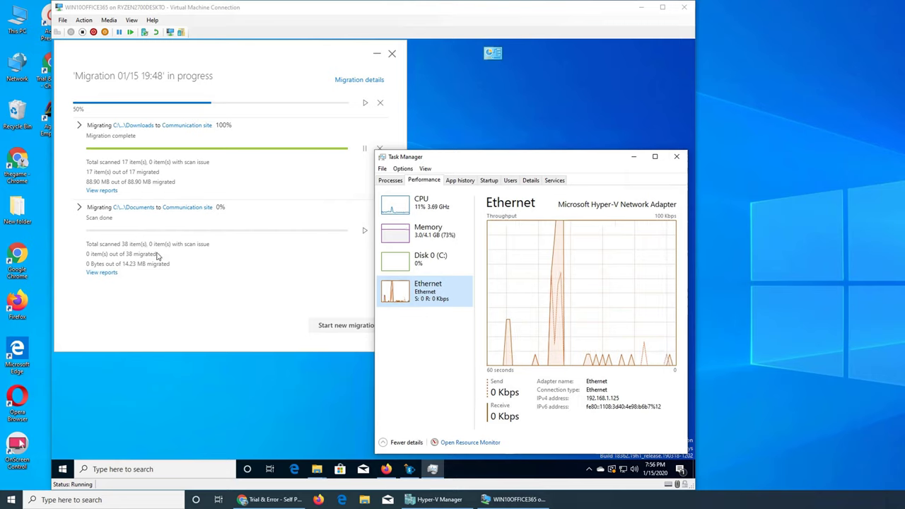
Step: Close the VM's Task Manager so only the migration progress window (0 of 38 items) remains
{"action": "left_click", "coordinate": [206, 321]}
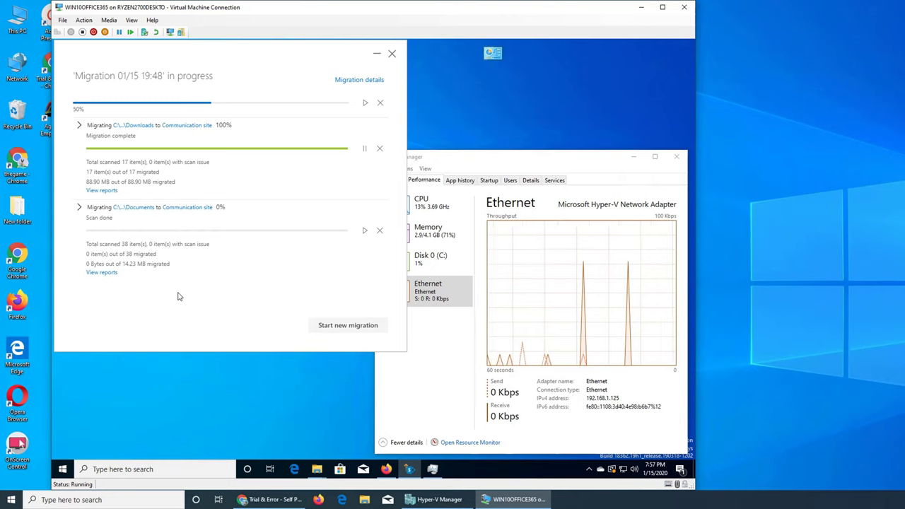
{"action": "left_click", "coordinate": [677, 156]}
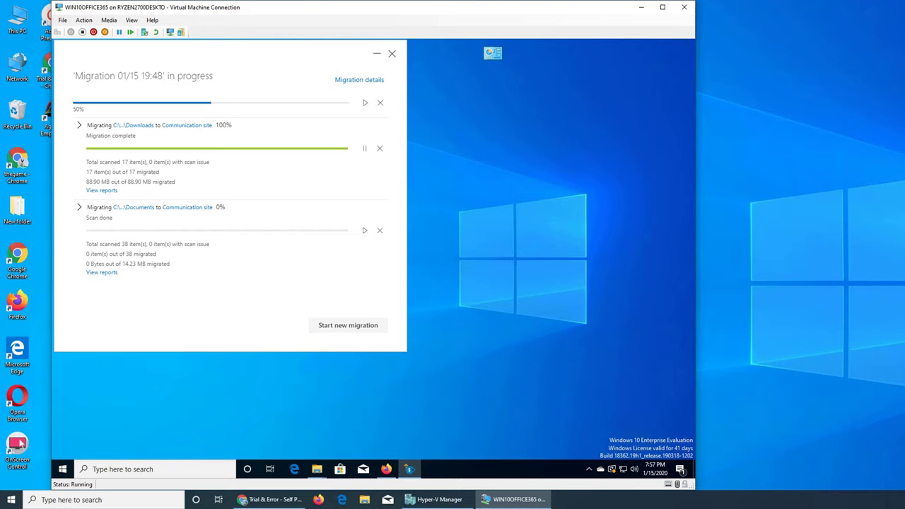
Step: Move the migration window down and right, then wait until all 55 items (103.14 MB) are migrated
{"action": "left_click_drag", "start_coordinate": [187, 57], "coordinate": [319, 126]}
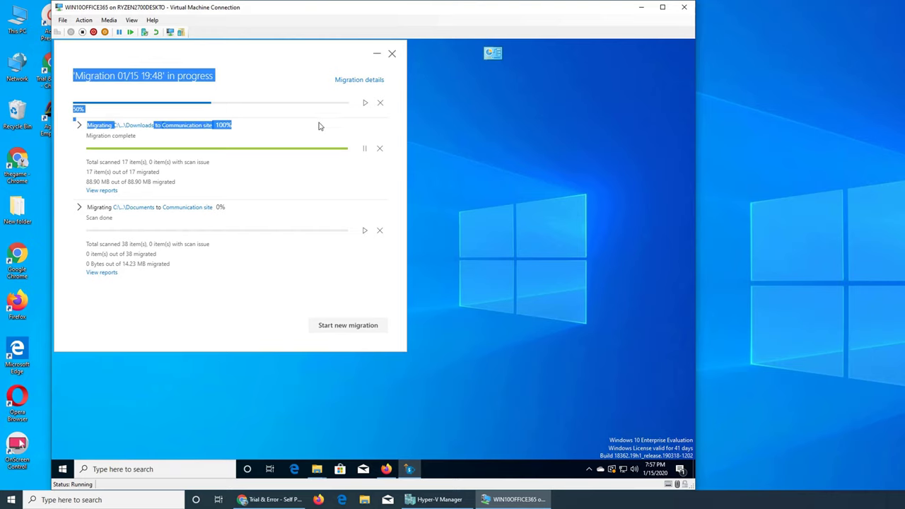
{"action": "left_click", "coordinate": [253, 63]}
{"action": "left_click_drag", "start_coordinate": [245, 60], "coordinate": [259, 67]}
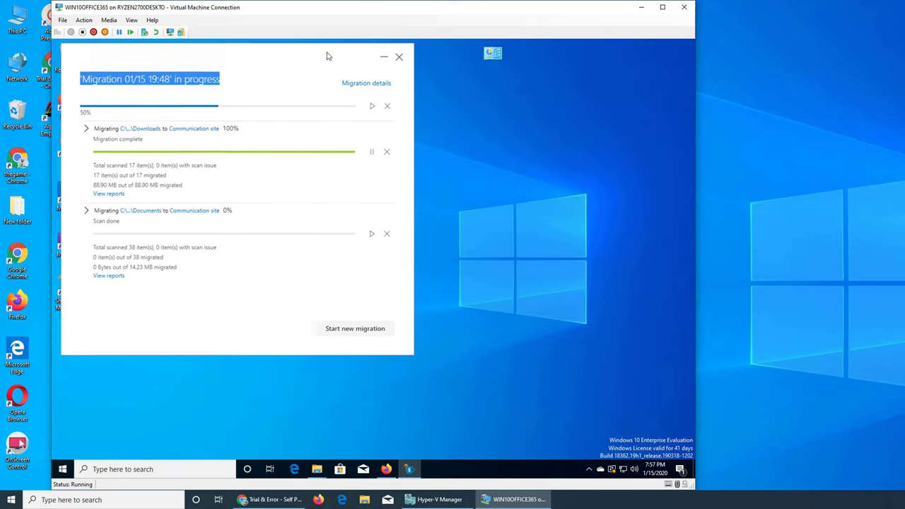
{"action": "left_click_drag", "start_coordinate": [328, 56], "coordinate": [405, 96]}
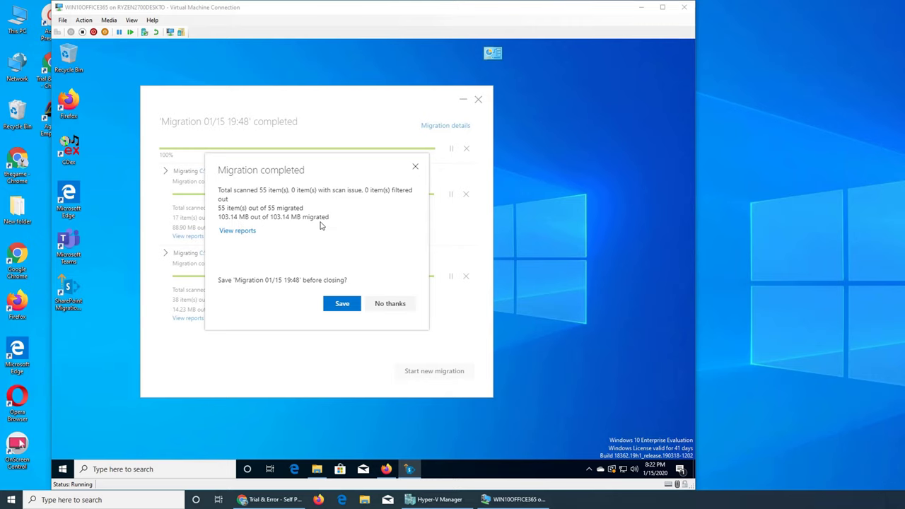
Step: Open FailureSummaryReport from the migration's Report folder in Excel
{"action": "left_click", "coordinate": [250, 235]}
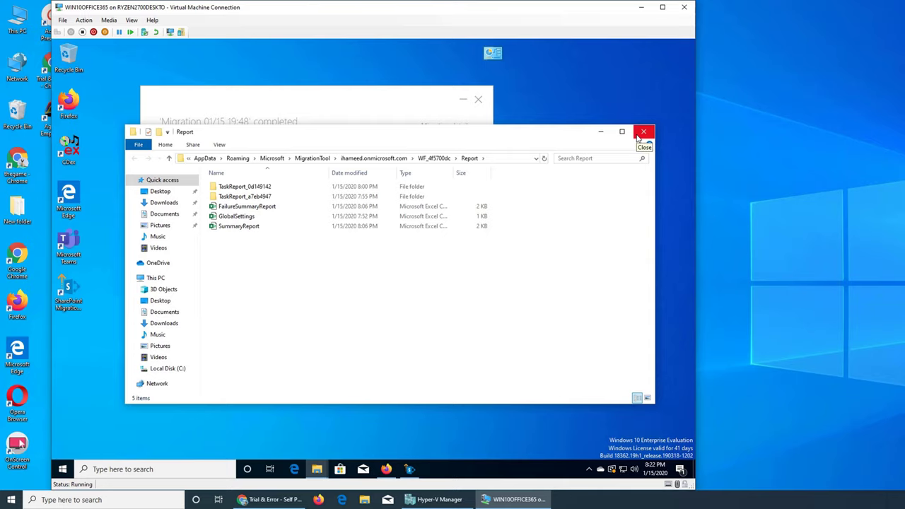
{"action": "left_click", "coordinate": [251, 206]}
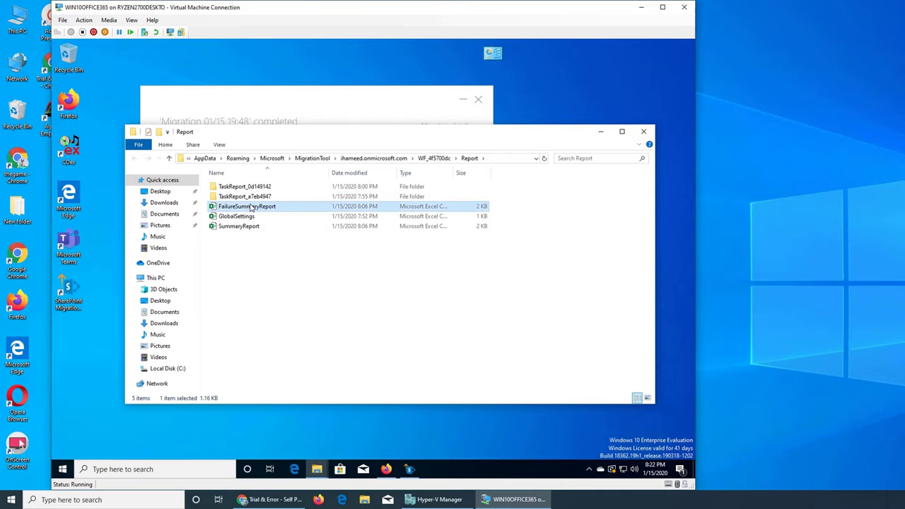
{"action": "double_click", "coordinate": [251, 207]}
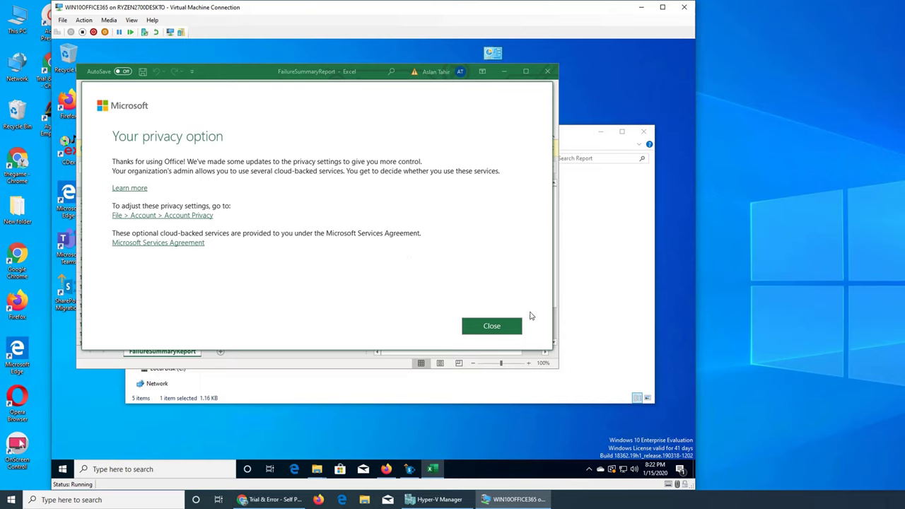
Step: Review the failed My Music, My Pictures and My Videos rows, then close the report workbook
{"action": "left_click", "coordinate": [499, 326]}
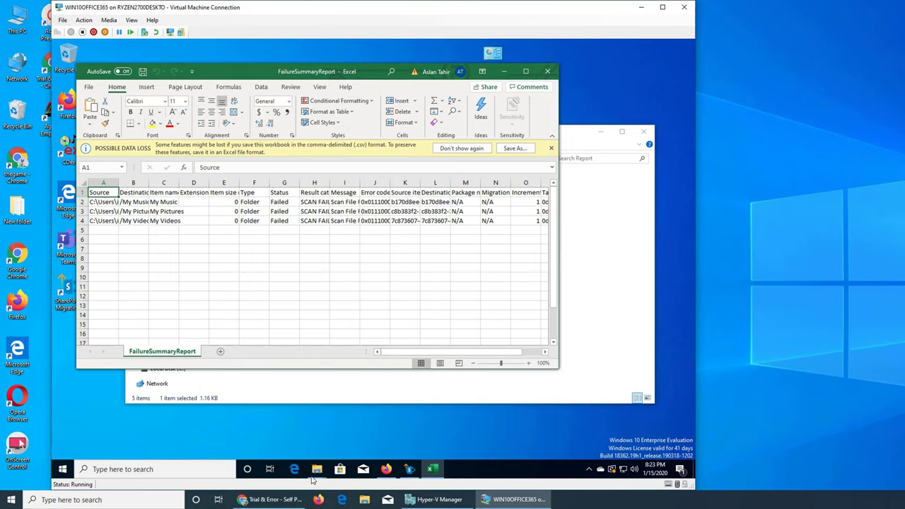
{"action": "left_click", "coordinate": [317, 470]}
{"action": "left_click", "coordinate": [549, 73]}
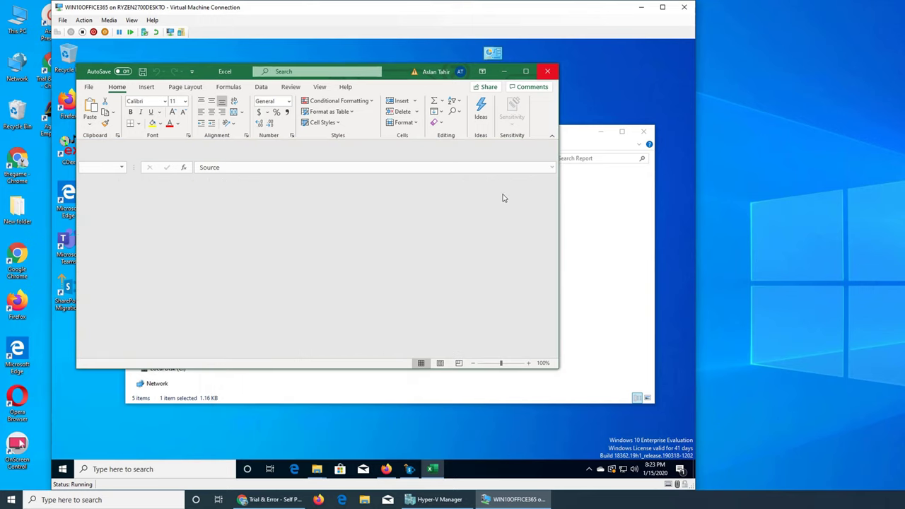
{"action": "left_click", "coordinate": [289, 343]}
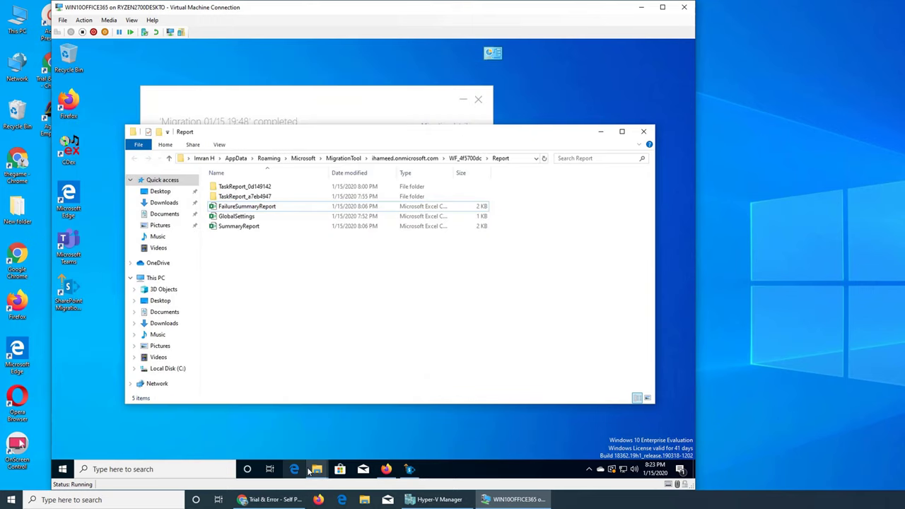
Step: Browse Downloads, Documents, Sound recordings and MAP, then close the virtual machine connection window
{"action": "mouse_move", "coordinate": [316, 470]}
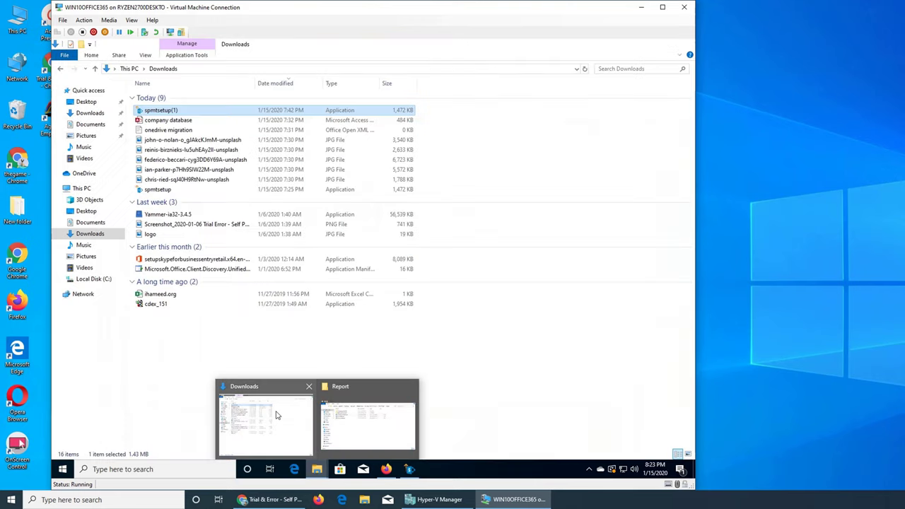
{"action": "left_click", "coordinate": [302, 447]}
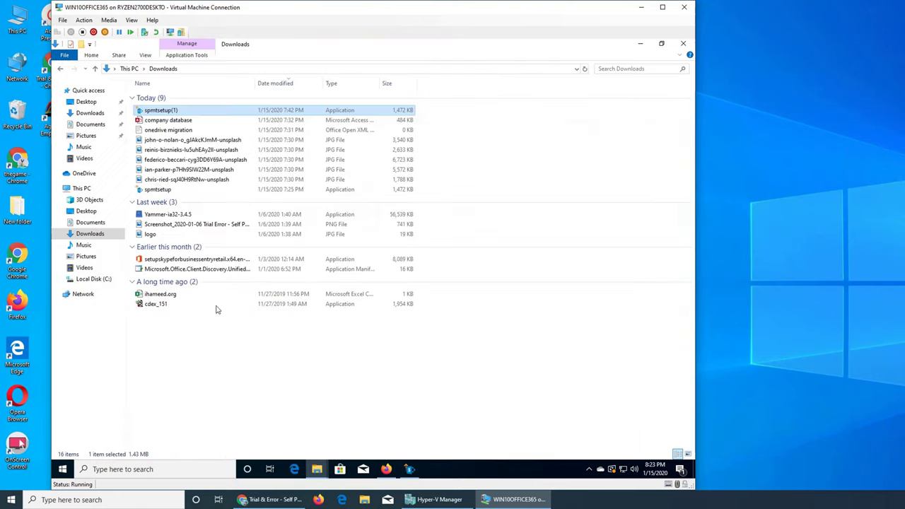
{"action": "left_click", "coordinate": [91, 124]}
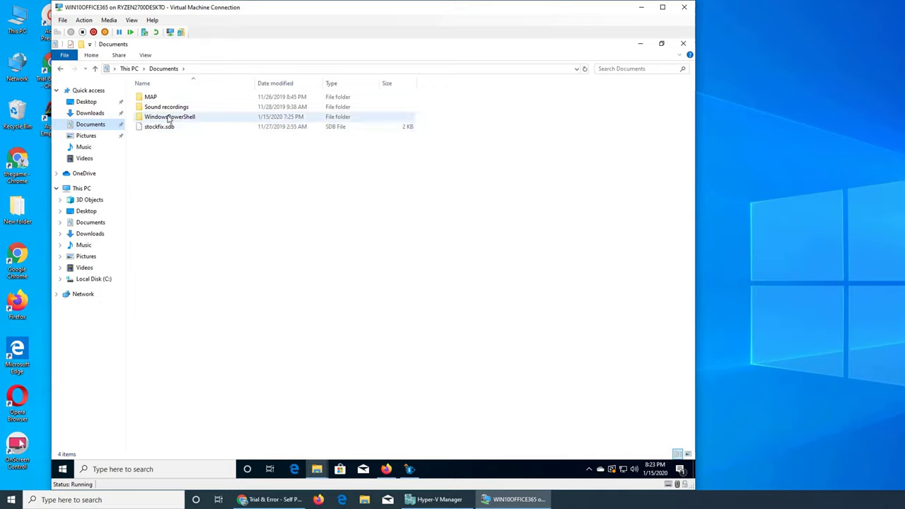
{"action": "double_click", "coordinate": [164, 106]}
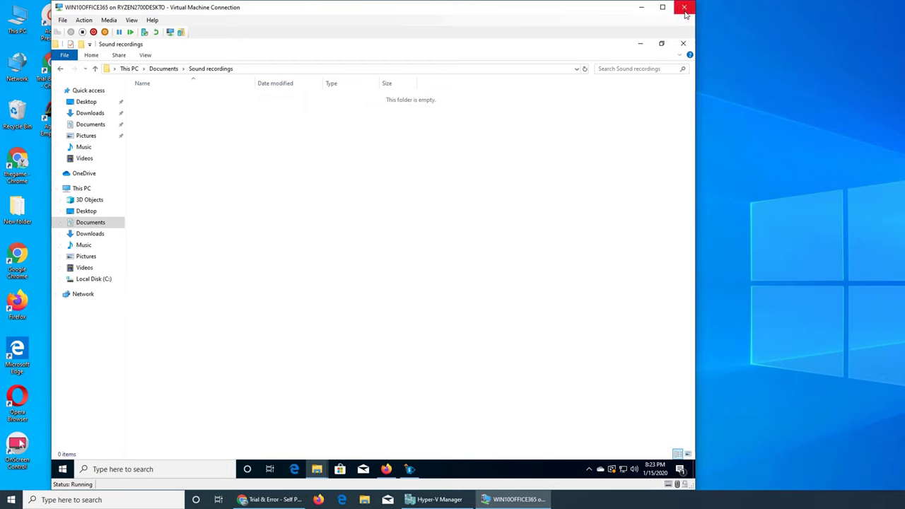
{"action": "left_click", "coordinate": [163, 68]}
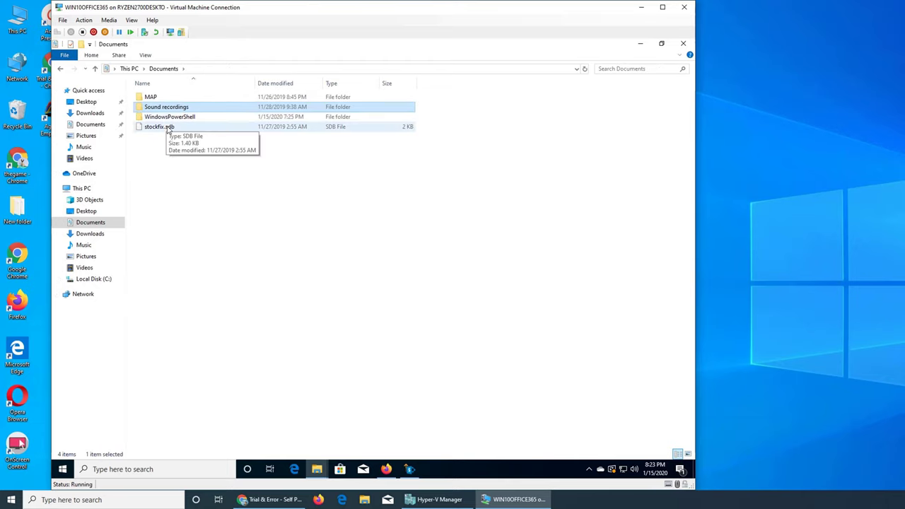
{"action": "left_click", "coordinate": [150, 99]}
{"action": "double_click", "coordinate": [150, 99]}
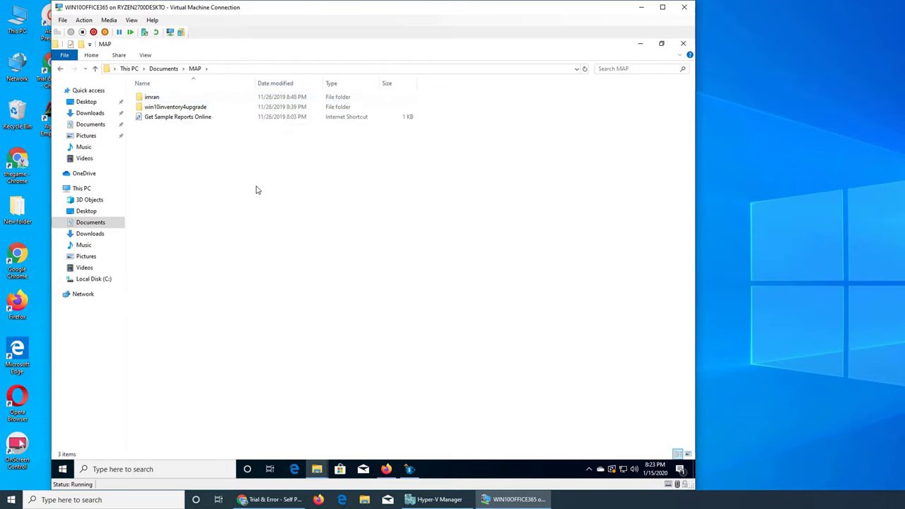
{"action": "left_click", "coordinate": [686, 7]}
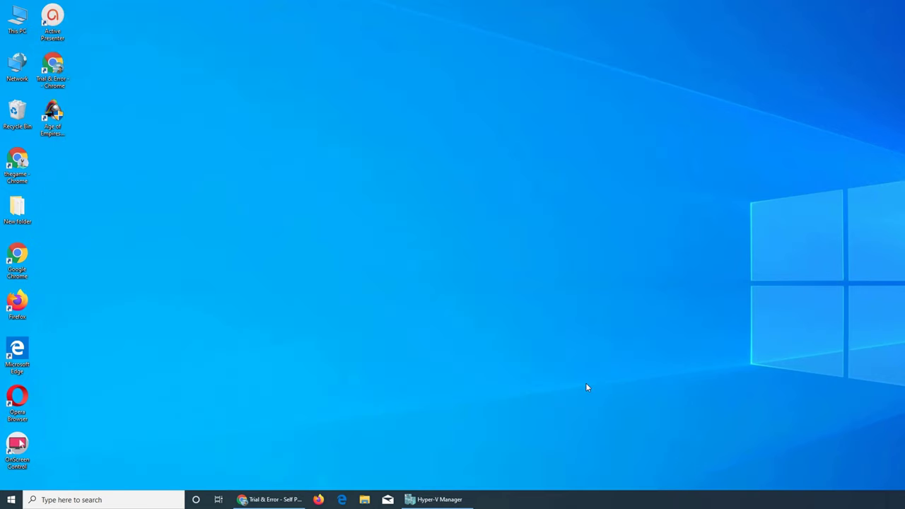
Step: Reconnect to WIN10OFFICE365 from Hyper-V Manager and sign in with the account password
{"action": "left_click", "coordinate": [287, 499]}
{"action": "left_click", "coordinate": [274, 500]}
{"action": "left_click", "coordinate": [424, 500]}
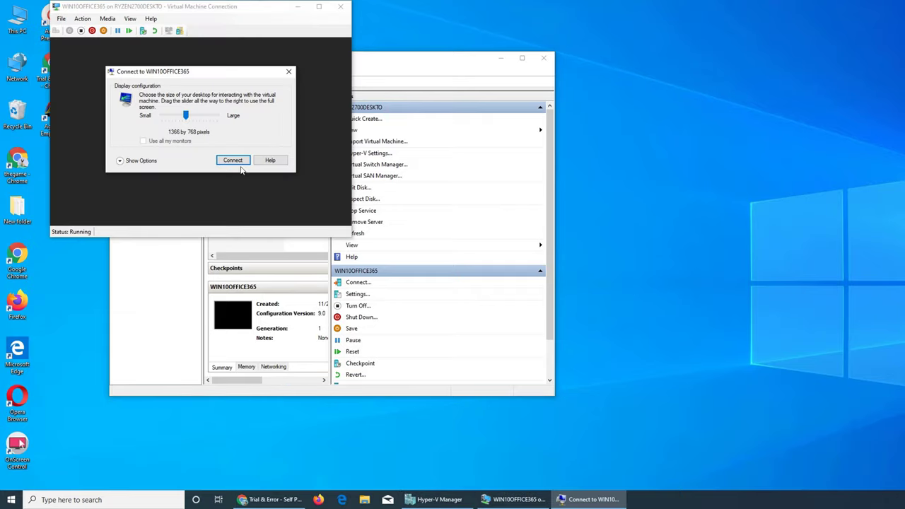
{"action": "left_click", "coordinate": [239, 162]}
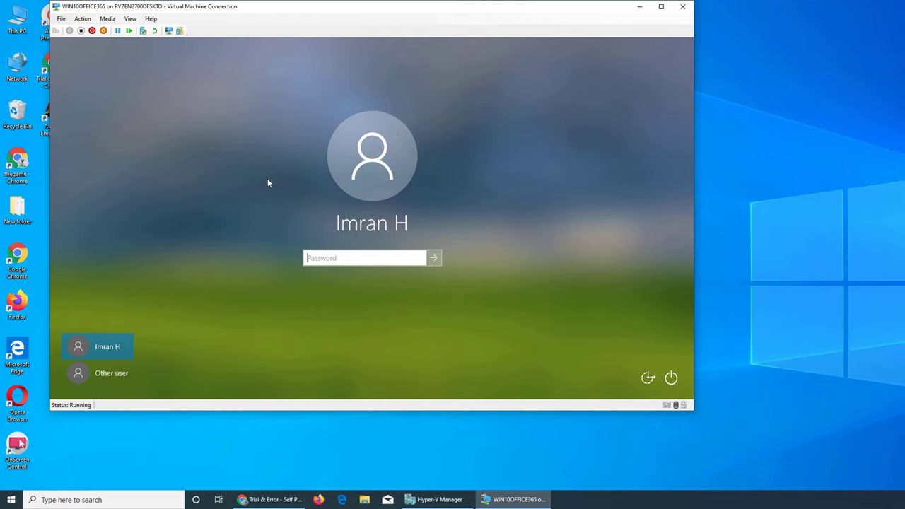
{"action": "type", "text": "•••••••••"}
{"action": "key", "text": "Return"}
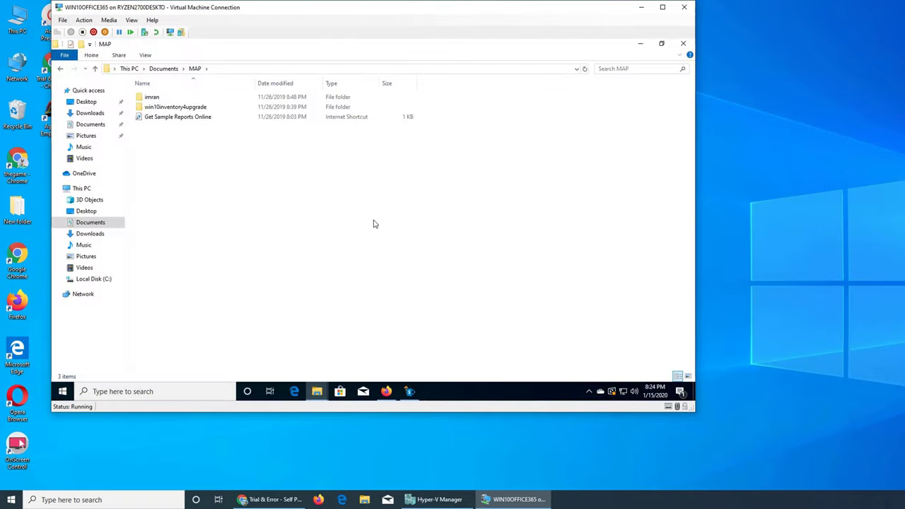
Step: Minimise the MAP and Report folders, save the 55-item migration, and close the SharePoint Migration Tool
{"action": "left_click", "coordinate": [640, 44]}
{"action": "mouse_move", "coordinate": [318, 393]}
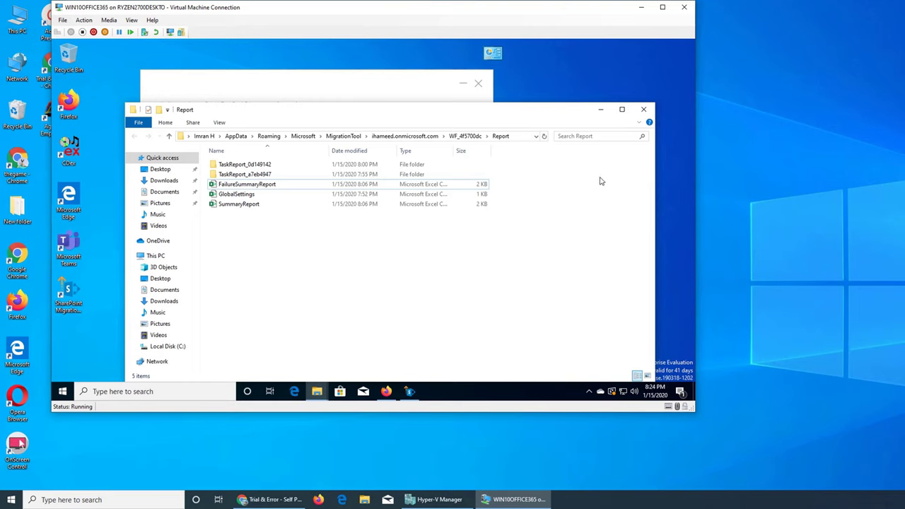
{"action": "left_click", "coordinate": [600, 110]}
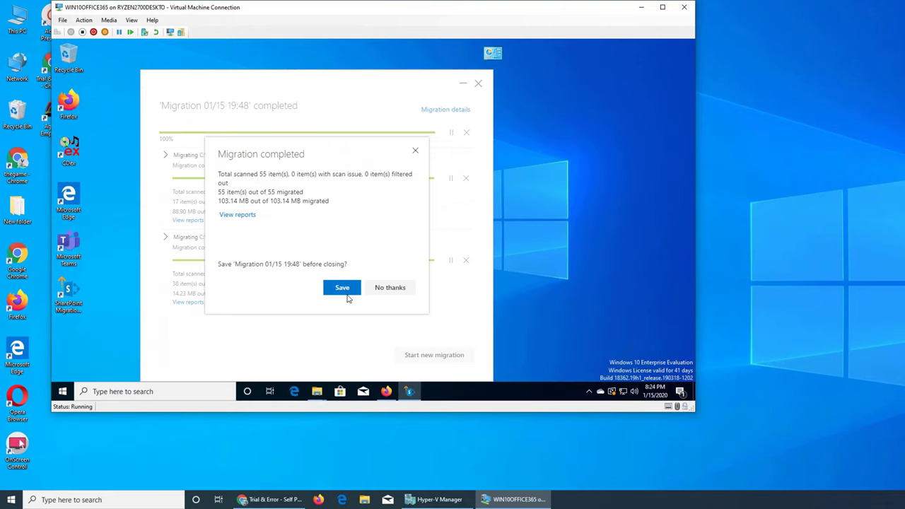
{"action": "left_click", "coordinate": [331, 286]}
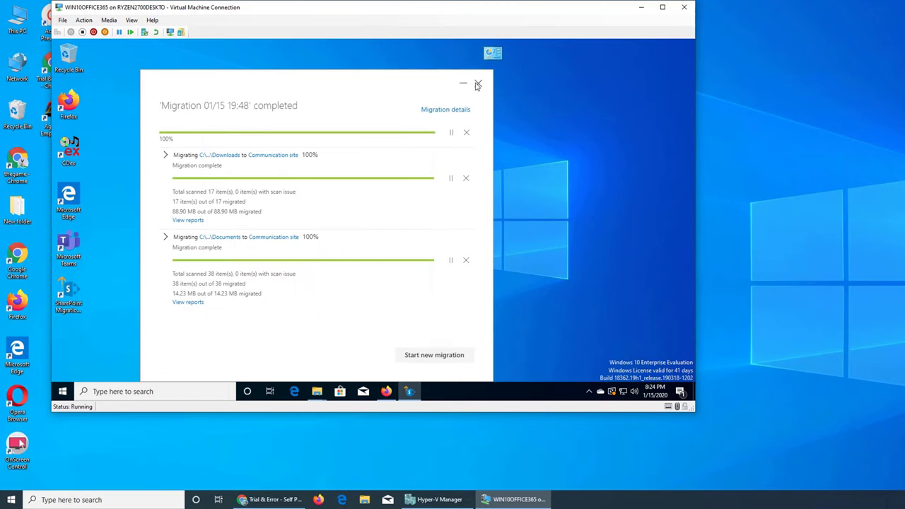
{"action": "left_click_drag", "start_coordinate": [378, 79], "coordinate": [403, 62]}
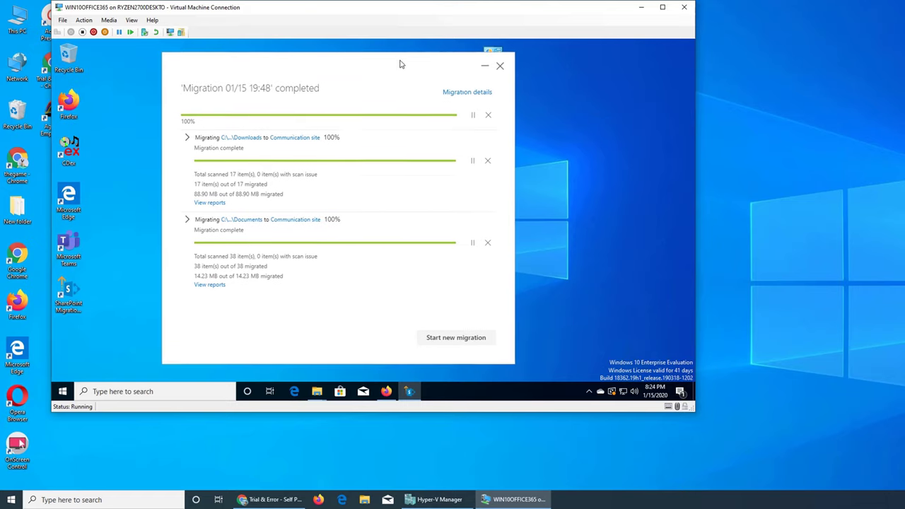
{"action": "left_click", "coordinate": [501, 65]}
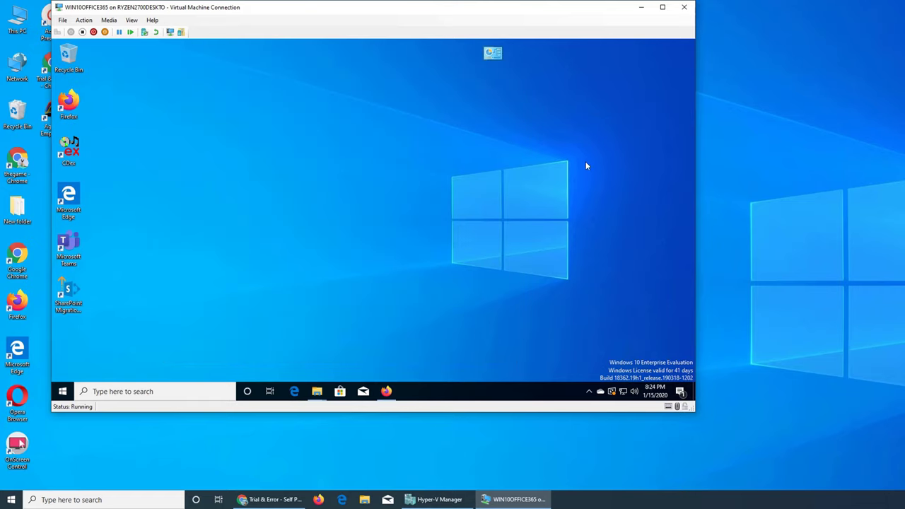
Step: Load onedrive.live.com in Firefox and go to its Sign in page
{"action": "right_click", "coordinate": [295, 180]}
{"action": "left_click", "coordinate": [317, 391]}
{"action": "left_click", "coordinate": [386, 392]}
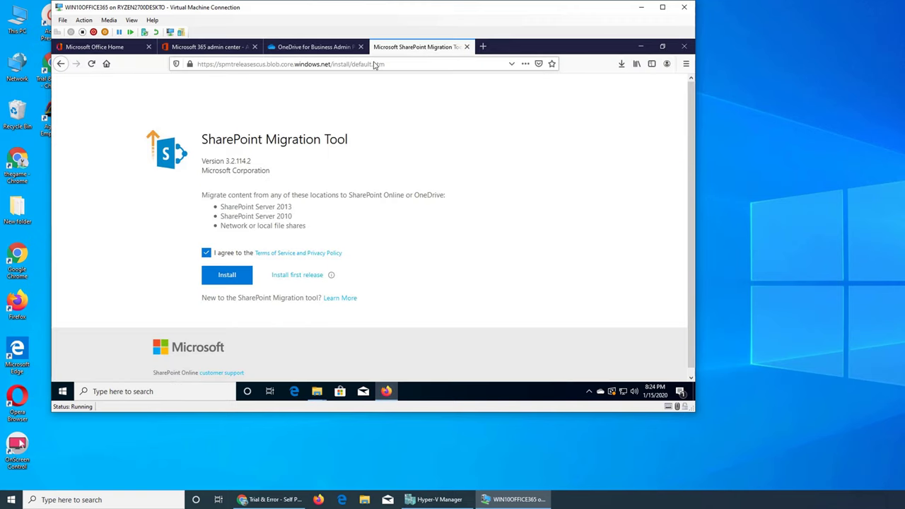
{"action": "left_click", "coordinate": [375, 63]}
{"action": "type", "text": "one"}
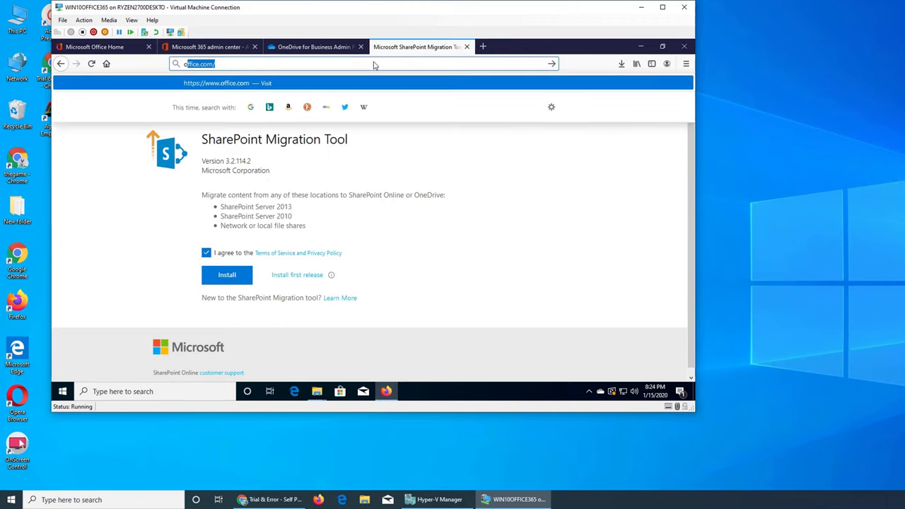
{"action": "type", "text": "drive."}
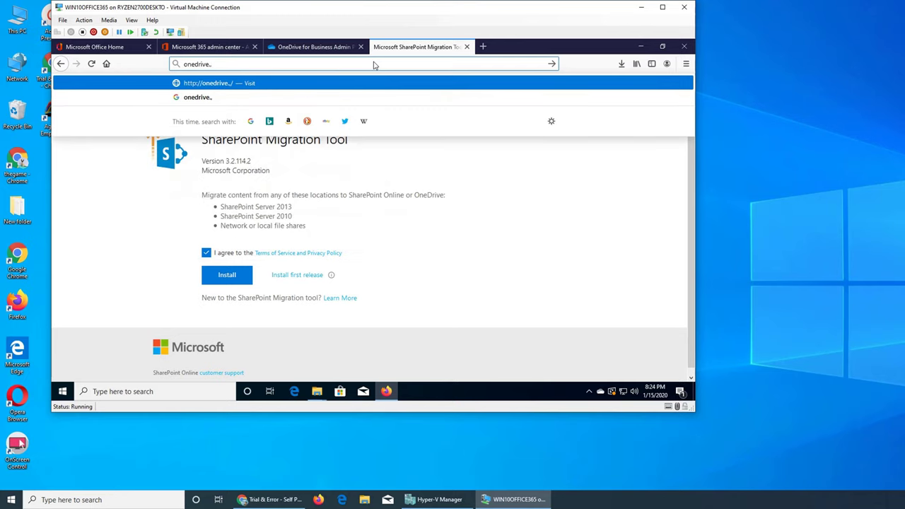
{"action": "type", "text": "live.com"}
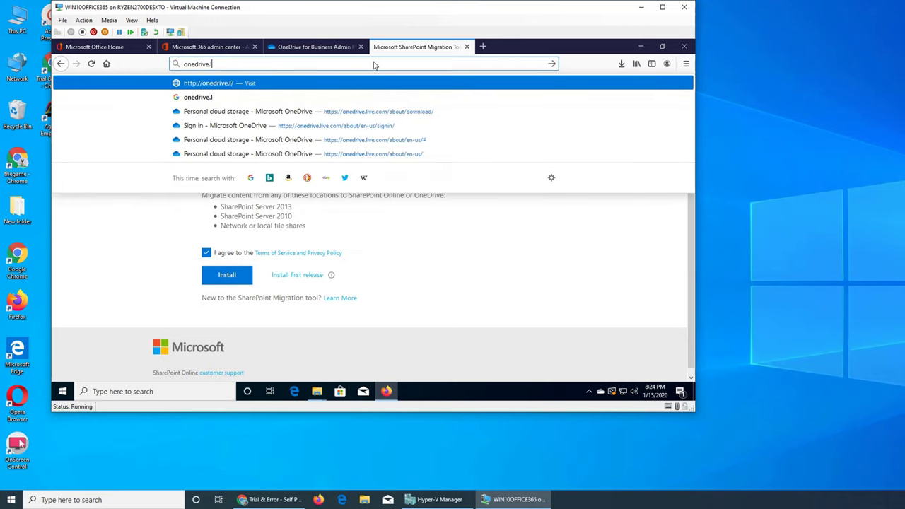
{"action": "key", "text": "Return"}
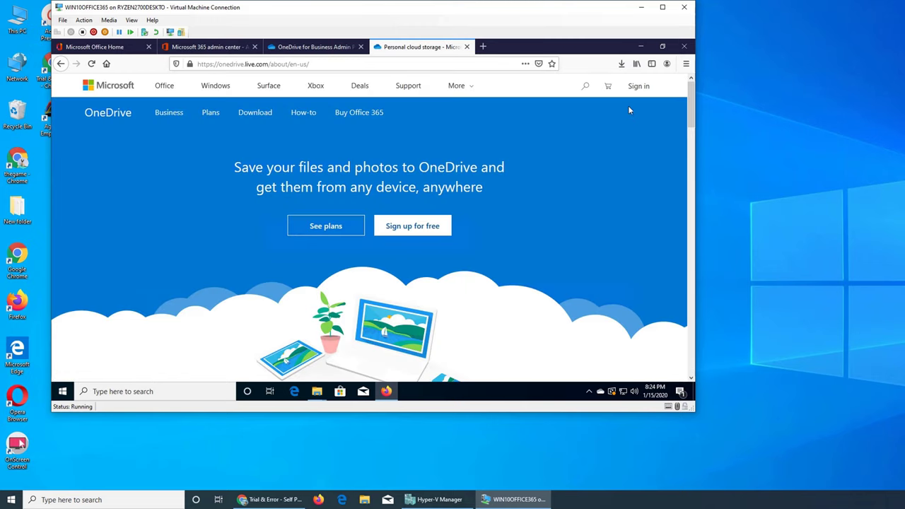
{"action": "left_click", "coordinate": [638, 86]}
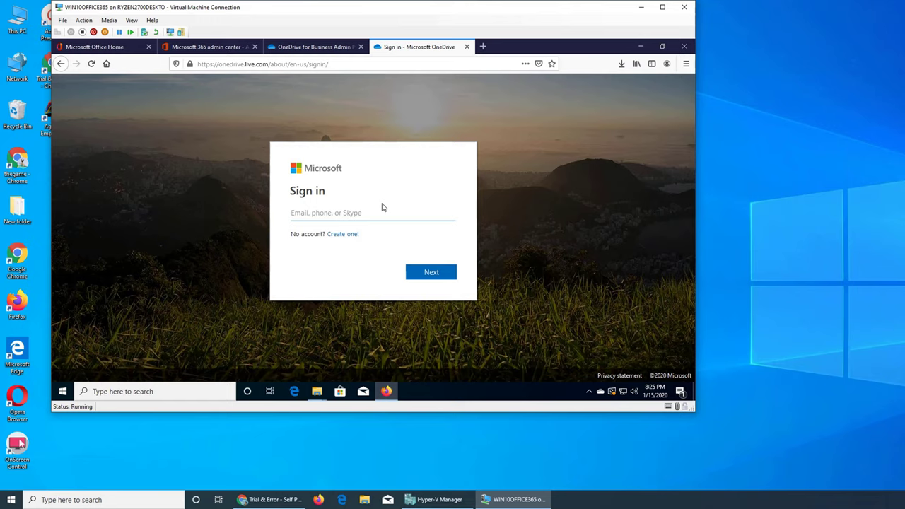
Step: Enter the admin account's e-mail address, correcting typos, and submit it to sign in
{"action": "type", "text": "i"}
{"action": "key", "text": "BackSpace"}
{"action": "type", "text": "imra"}
{"action": "key", "text": "BackSpace"}
{"action": "key", "text": "BackSpace"}
{"action": "key", "text": "BackSpace"}
{"action": "key", "text": "BackSpace"}
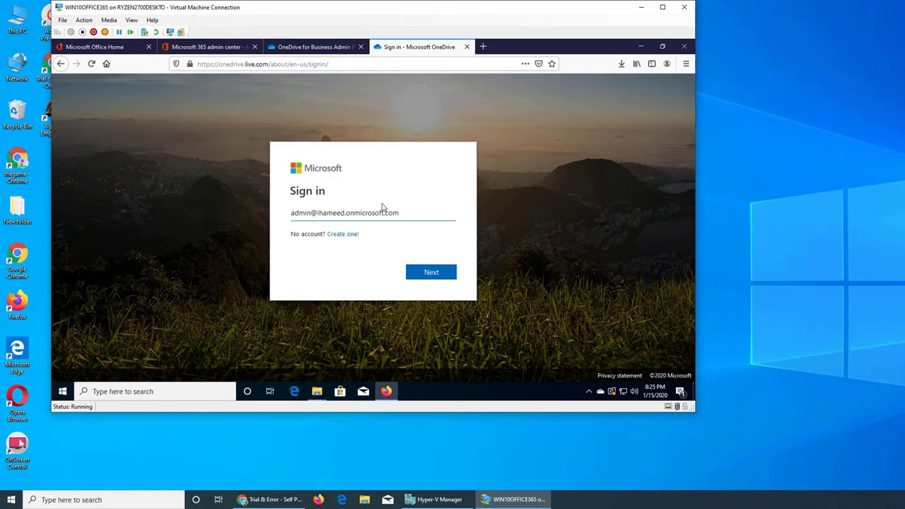
{"action": "key", "text": "Return"}
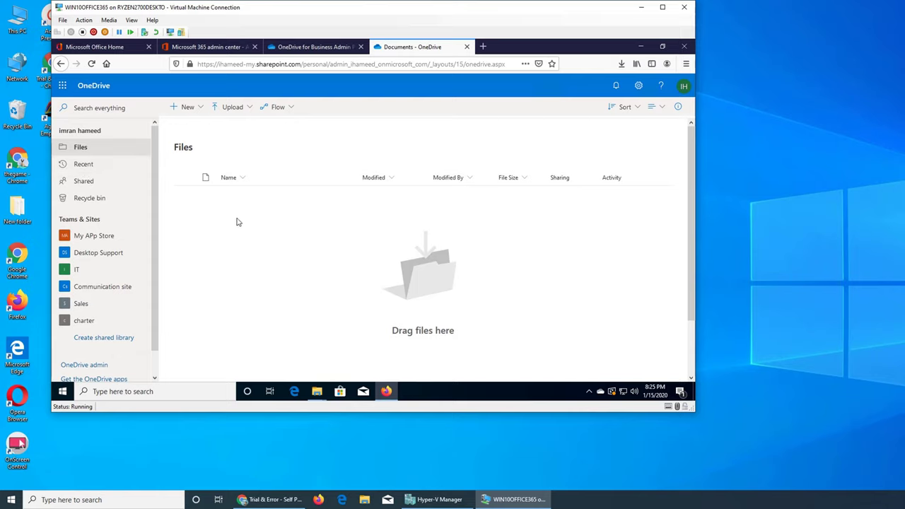
{"action": "left_click", "coordinate": [92, 165]}
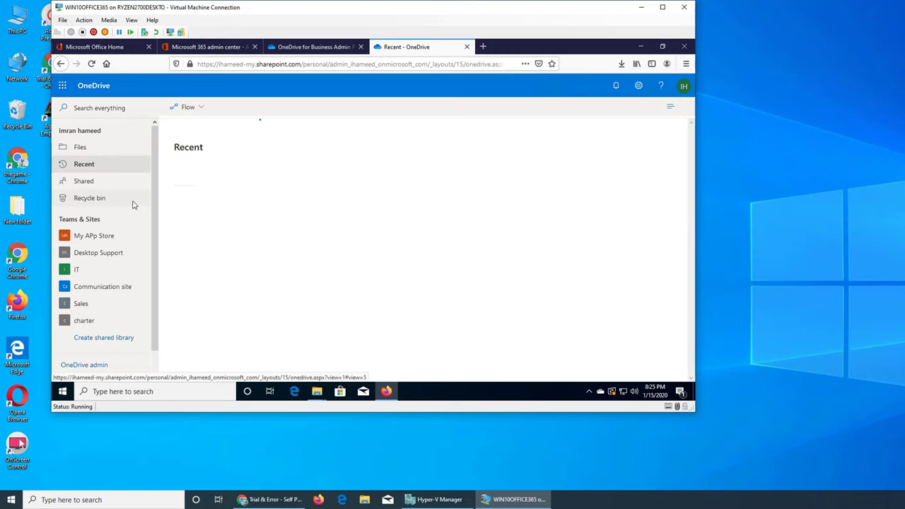
{"action": "left_click", "coordinate": [85, 181]}
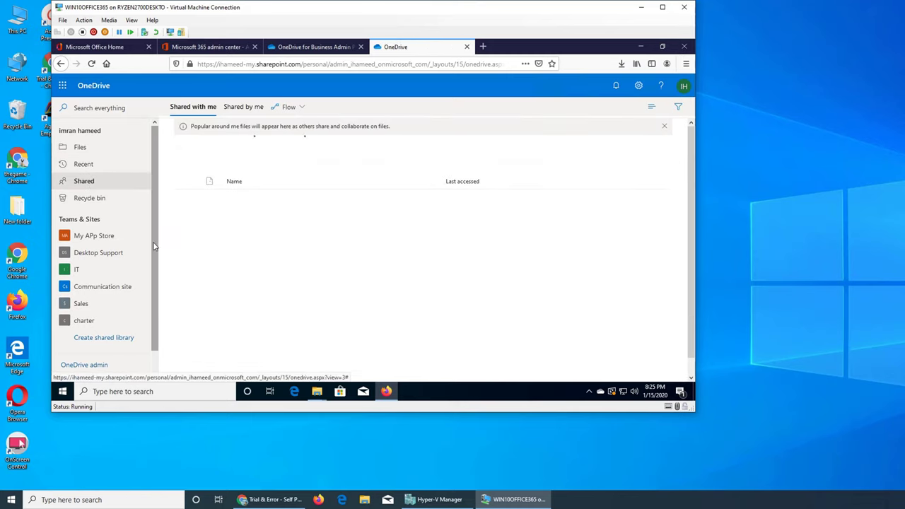
{"action": "scroll", "coordinate": [144, 290], "scroll_direction": "down", "scroll_amount": 1}
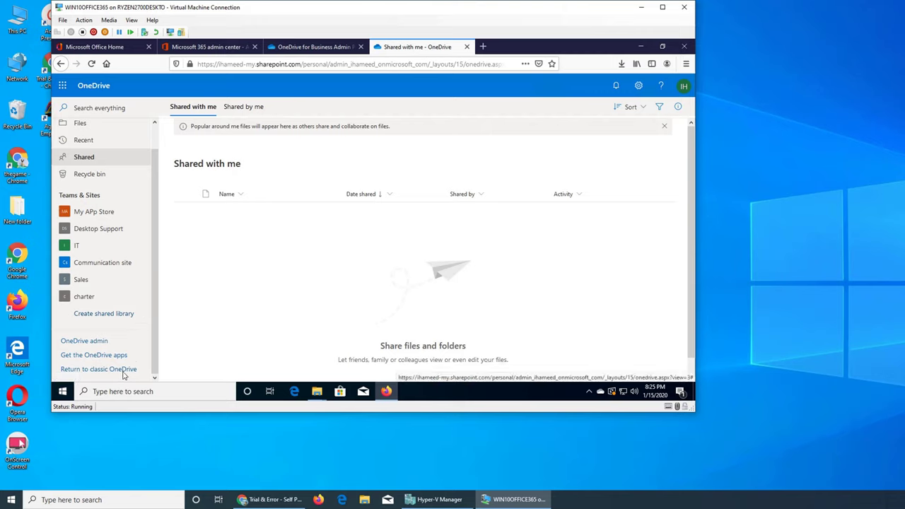
{"action": "left_click", "coordinate": [94, 138]}
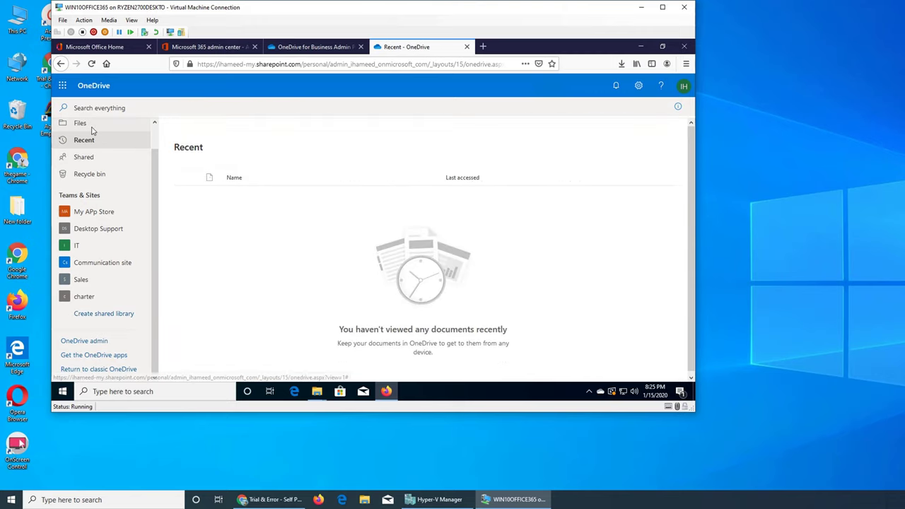
{"action": "left_click", "coordinate": [91, 127]}
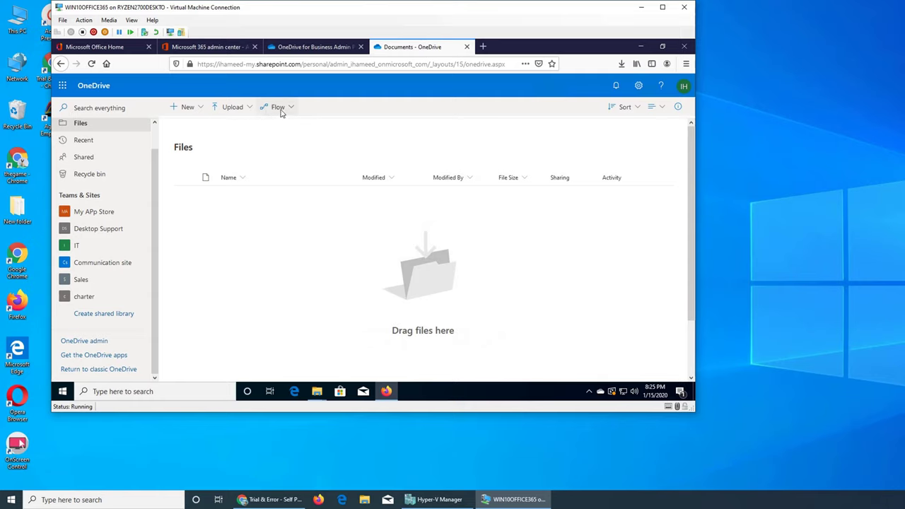
{"action": "left_click", "coordinate": [289, 49]}
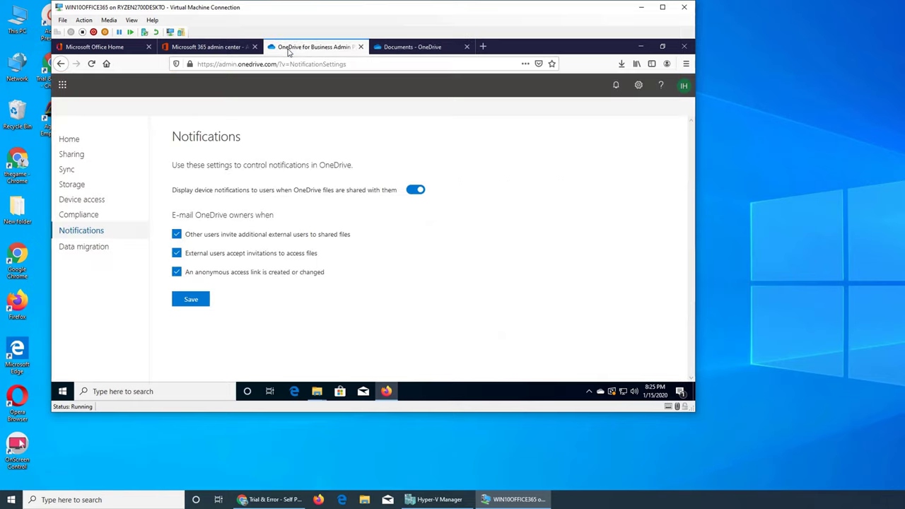
{"action": "left_click", "coordinate": [84, 173]}
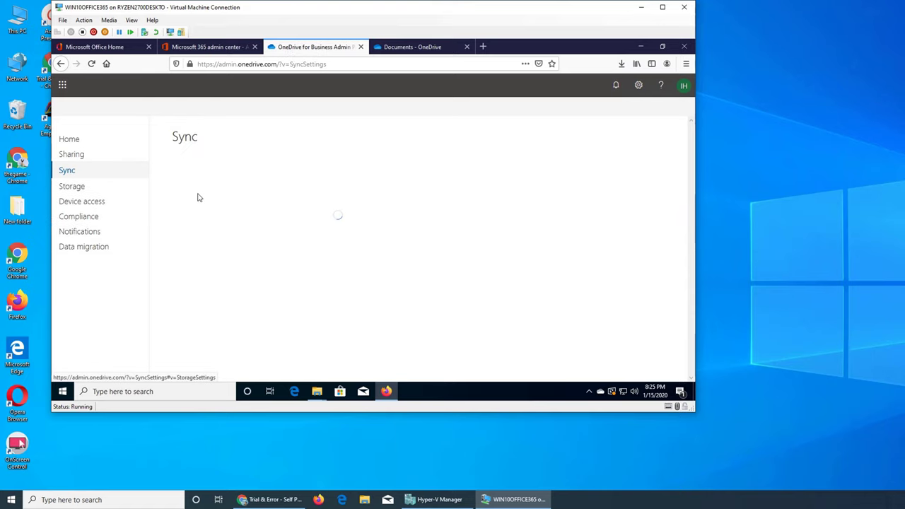
{"action": "left_click", "coordinate": [423, 51]}
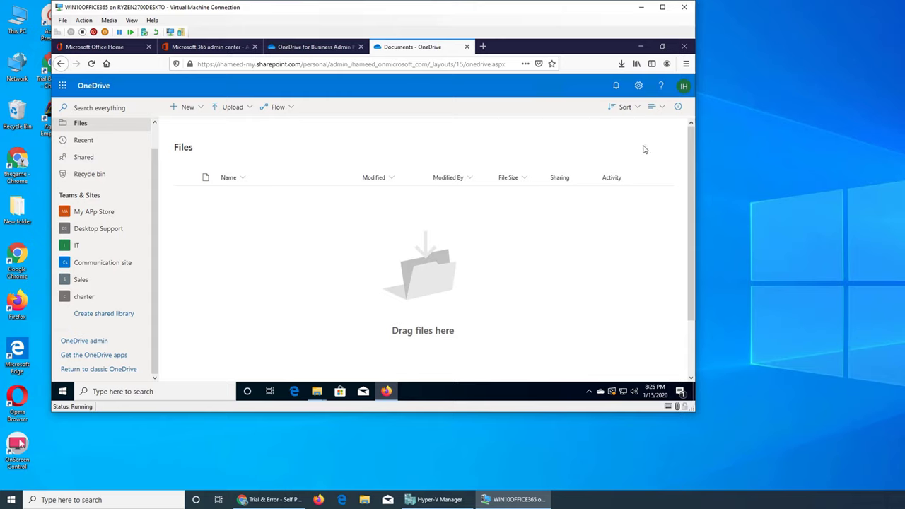
Step: Open Storage Metrics through OneDrive settings and More Settings, showing 1024.00 GB free of 1024.00 GB
{"action": "left_click", "coordinate": [638, 86]}
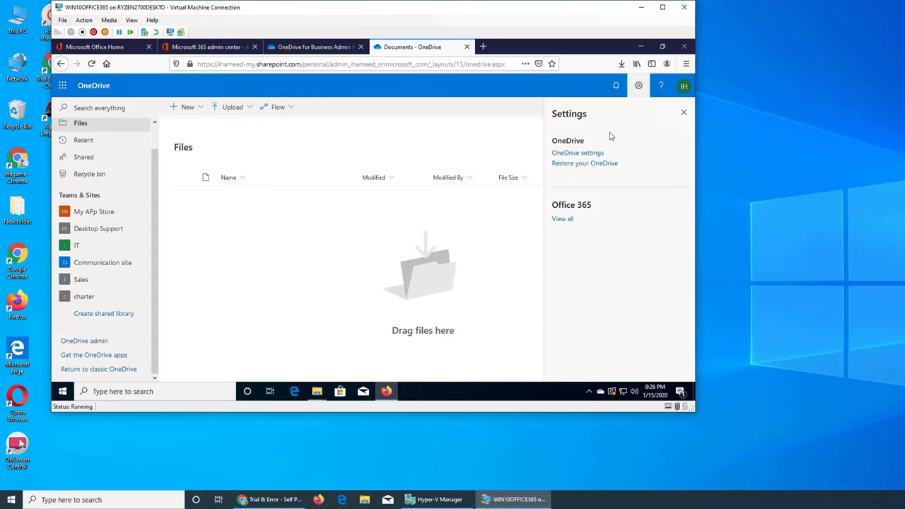
{"action": "left_click", "coordinate": [578, 154]}
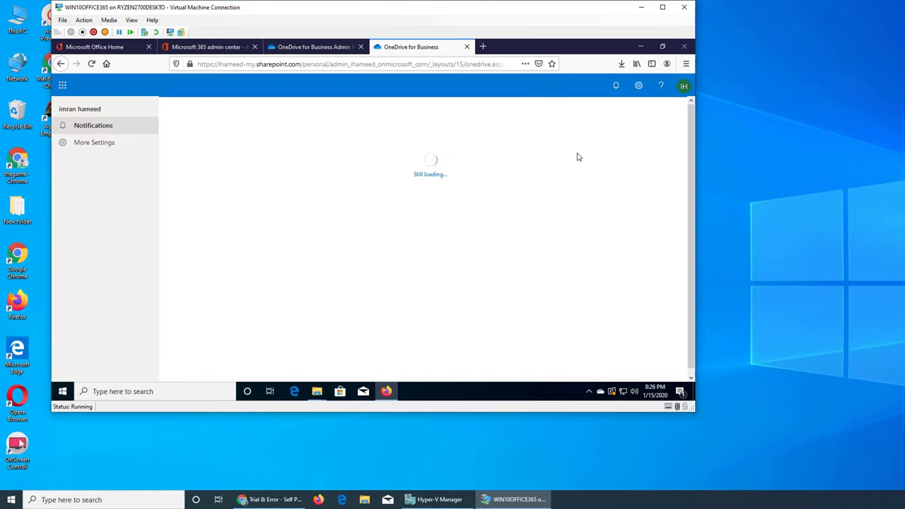
{"action": "left_click", "coordinate": [105, 145]}
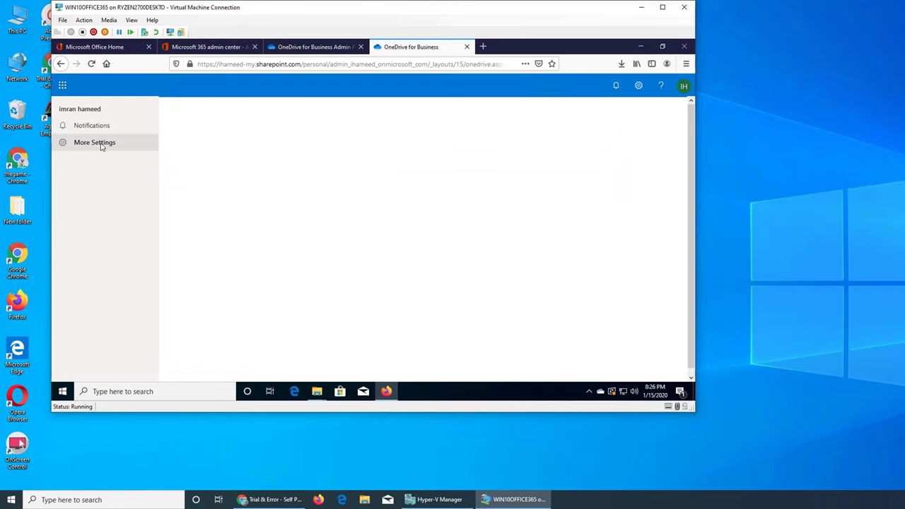
{"action": "left_click", "coordinate": [200, 315]}
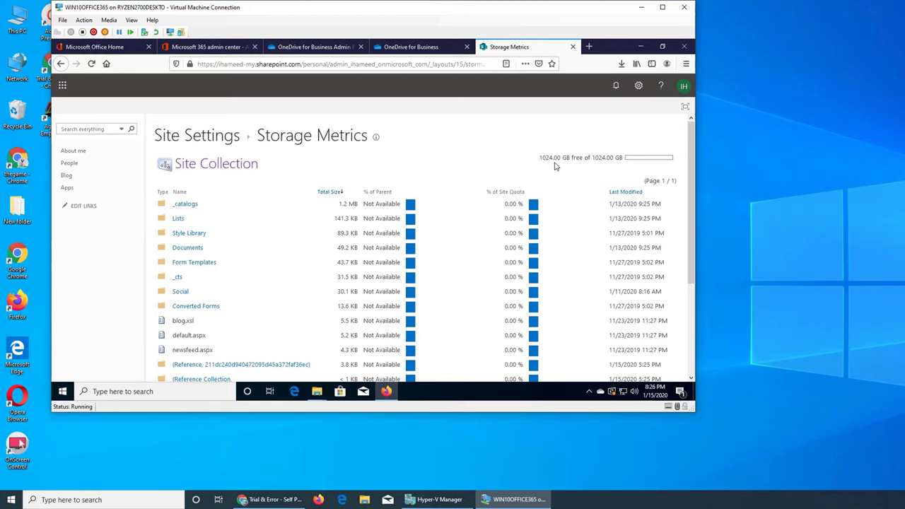
Step: Check the signed-in account and admin sync tab, then return to OneDrive Notifications settings
{"action": "scroll", "coordinate": [554, 166], "scroll_direction": "down", "scroll_amount": 4}
{"action": "scroll", "coordinate": [555, 166], "scroll_direction": "up", "scroll_amount": 3}
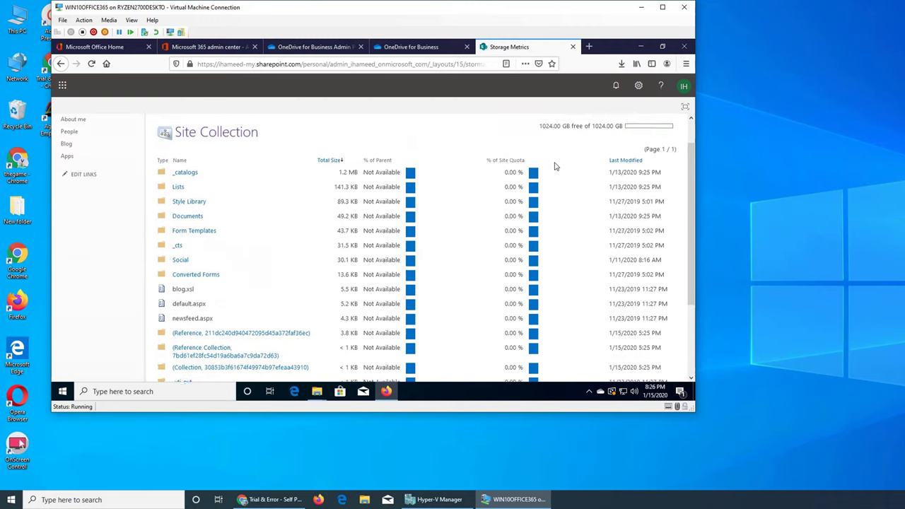
{"action": "scroll", "coordinate": [554, 167], "scroll_direction": "up", "scroll_amount": 1}
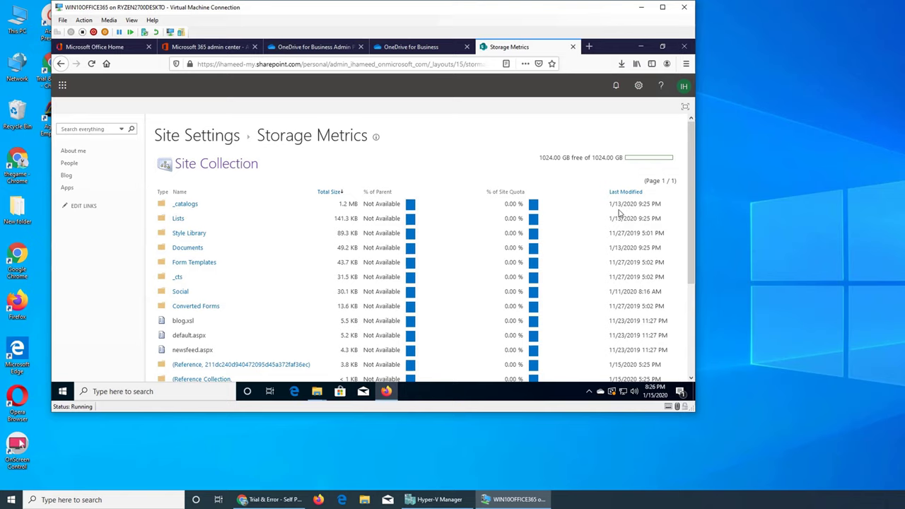
{"action": "left_click", "coordinate": [684, 86]}
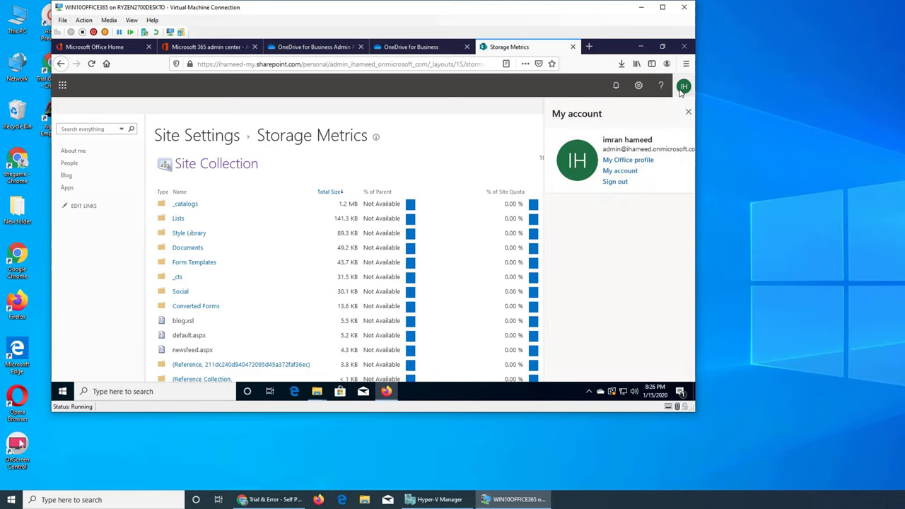
{"action": "left_click", "coordinate": [420, 48]}
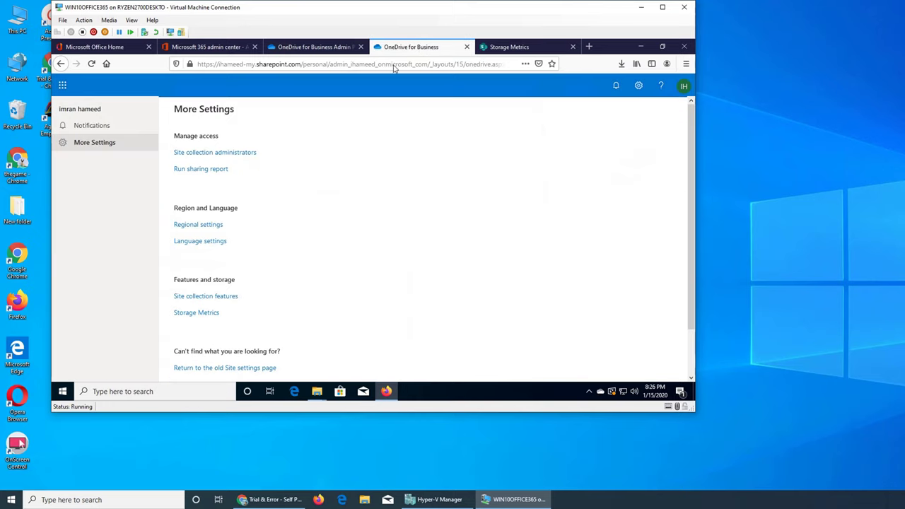
{"action": "left_click", "coordinate": [319, 48]}
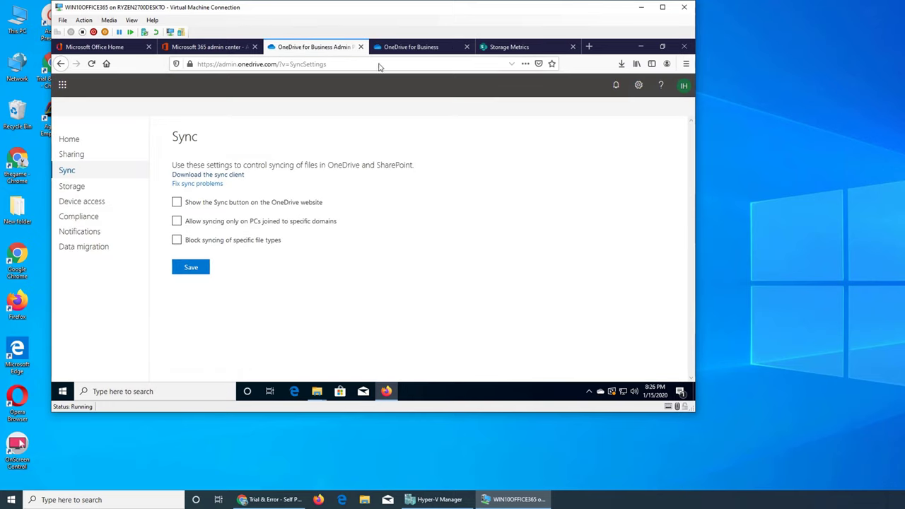
{"action": "left_click", "coordinate": [416, 50]}
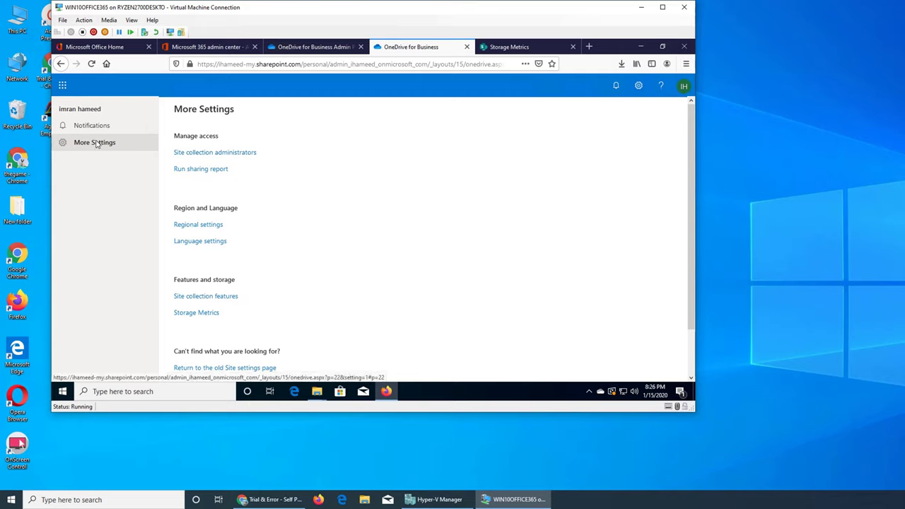
{"action": "left_click", "coordinate": [60, 64]}
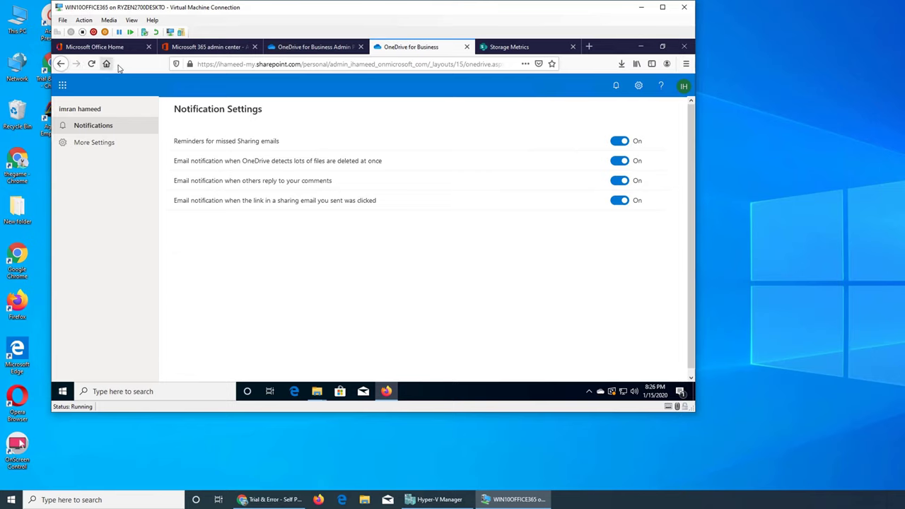
Step: Load onedrive from the address bar and start signing in with the admin account e-mail
{"action": "left_click", "coordinate": [449, 64]}
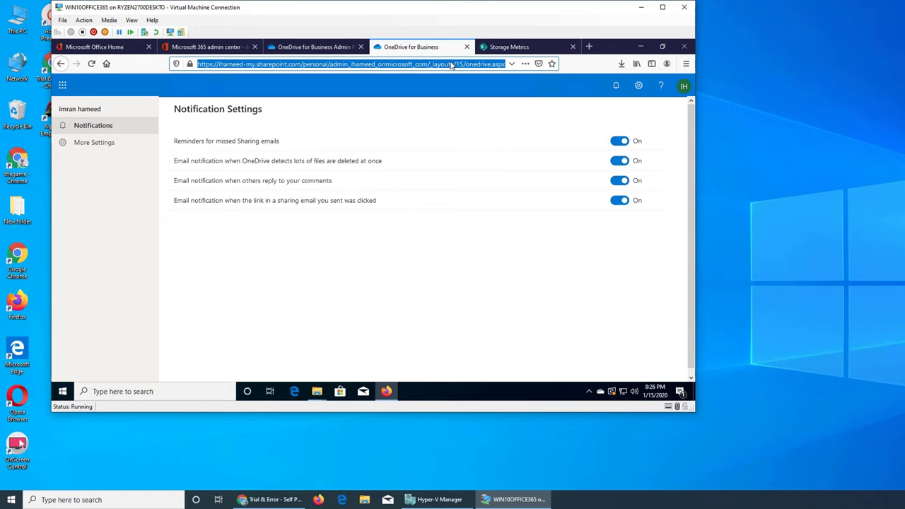
{"action": "type", "text": "onedrive.live.com/"}
{"action": "key", "text": "Return"}
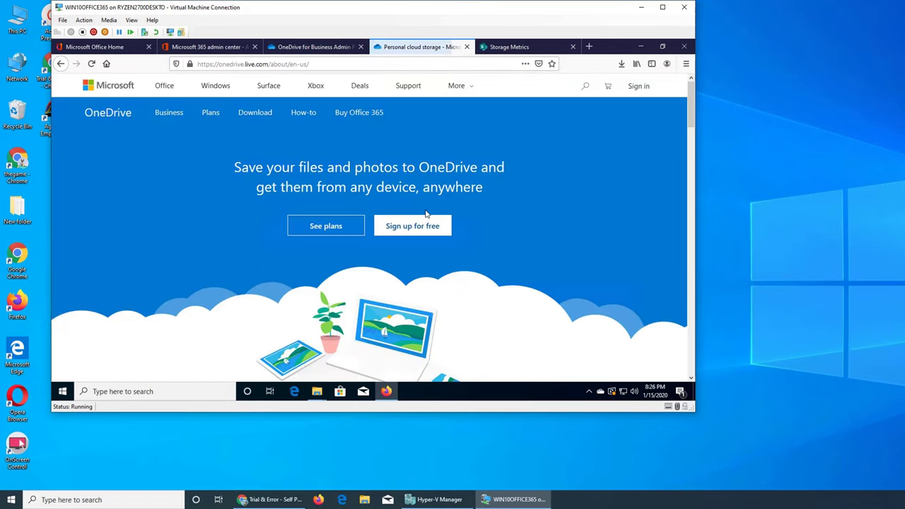
{"action": "left_click", "coordinate": [639, 87]}
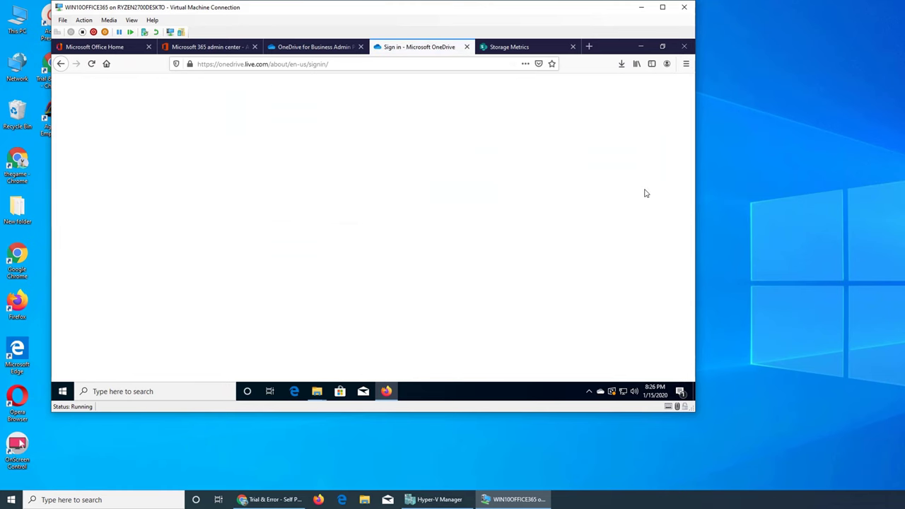
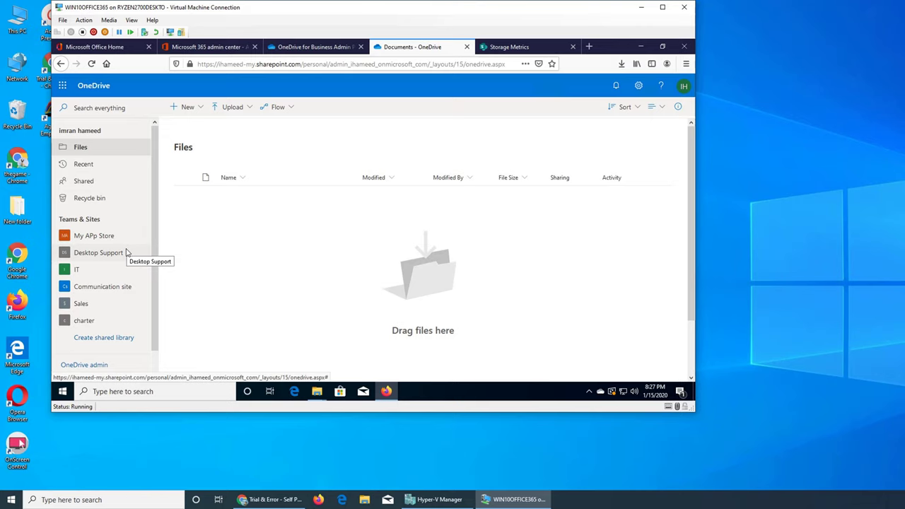
Step: Browse the My APp Store, Desktop Support, IT and Communication site libraries
{"action": "left_click", "coordinate": [93, 237]}
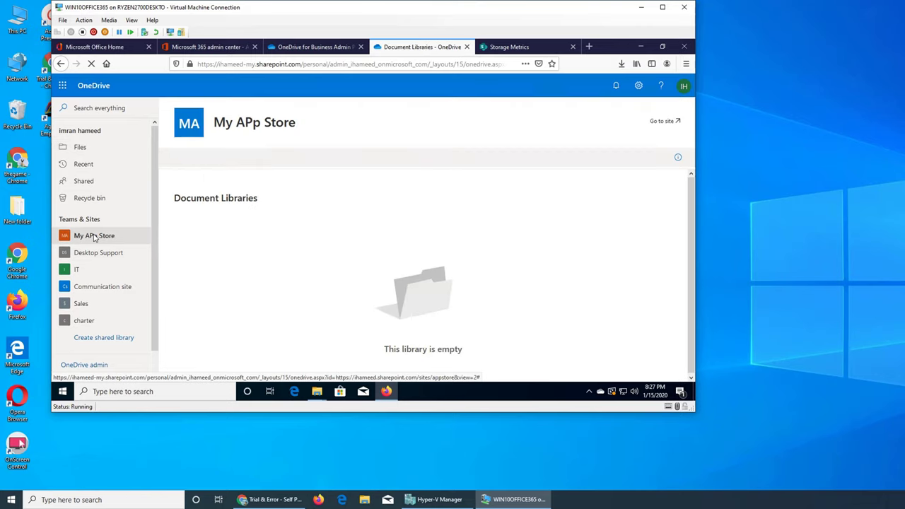
{"action": "left_click", "coordinate": [97, 253]}
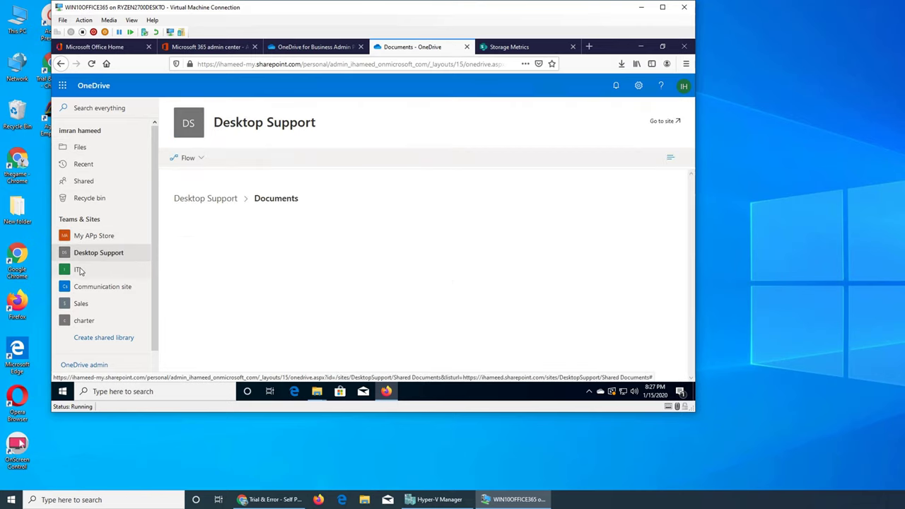
{"action": "left_click", "coordinate": [78, 270]}
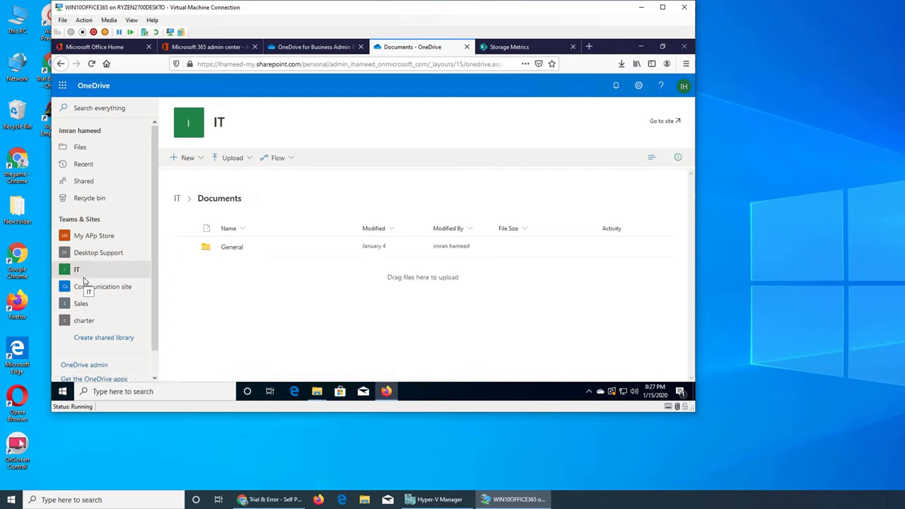
{"action": "left_click", "coordinate": [86, 285]}
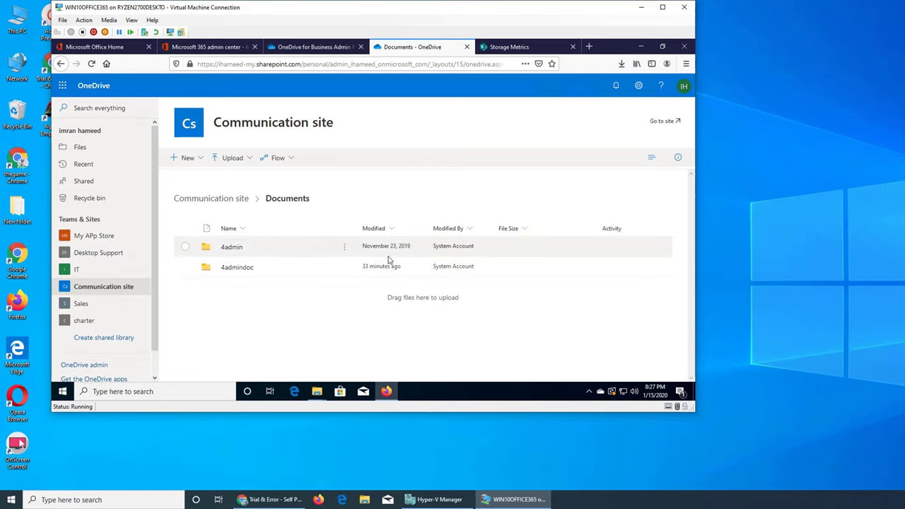
Step: Open the Communication site's 4admin folder and scroll through its migrated files
{"action": "left_click", "coordinate": [232, 248]}
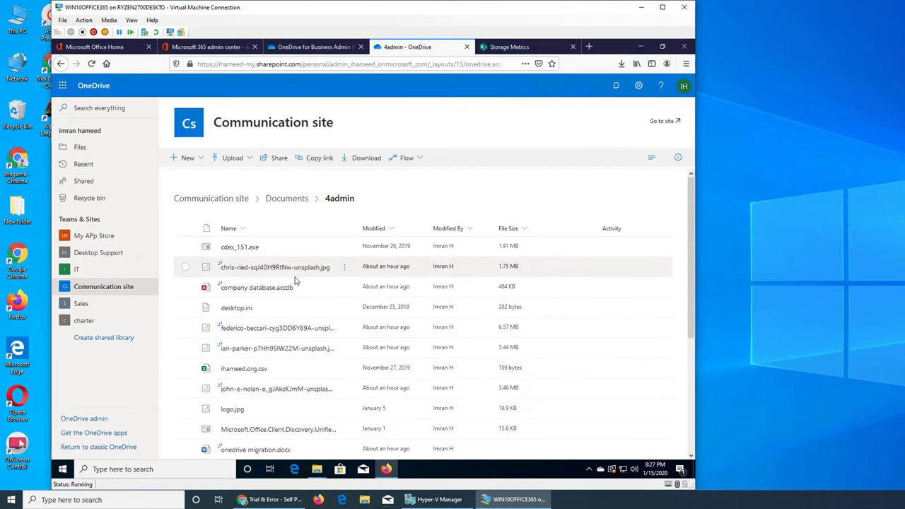
{"action": "scroll", "coordinate": [297, 280], "scroll_direction": "down", "scroll_amount": 3}
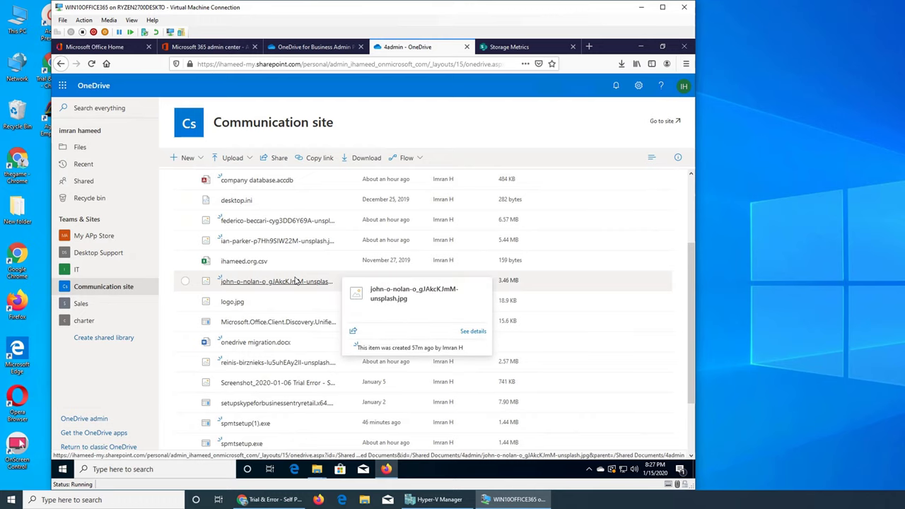
{"action": "scroll", "coordinate": [298, 281], "scroll_direction": "down", "scroll_amount": 2}
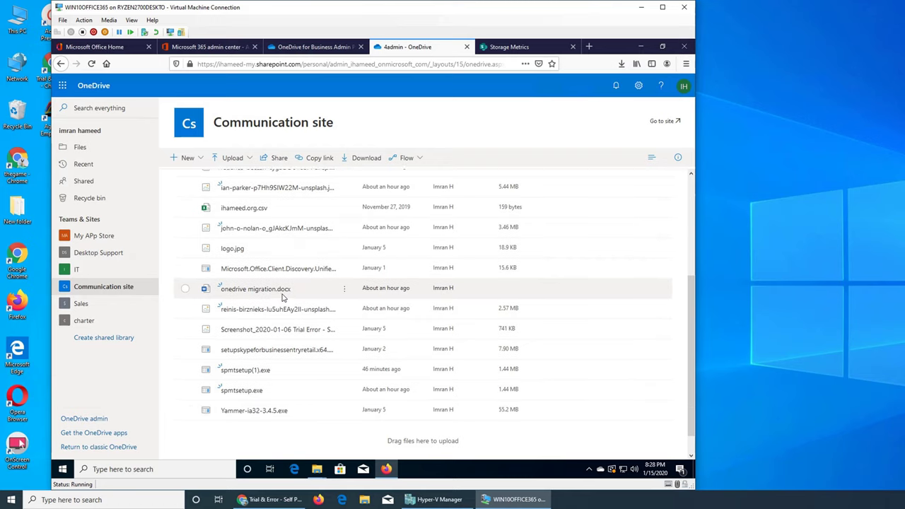
{"action": "scroll", "coordinate": [281, 298], "scroll_direction": "up", "scroll_amount": 1}
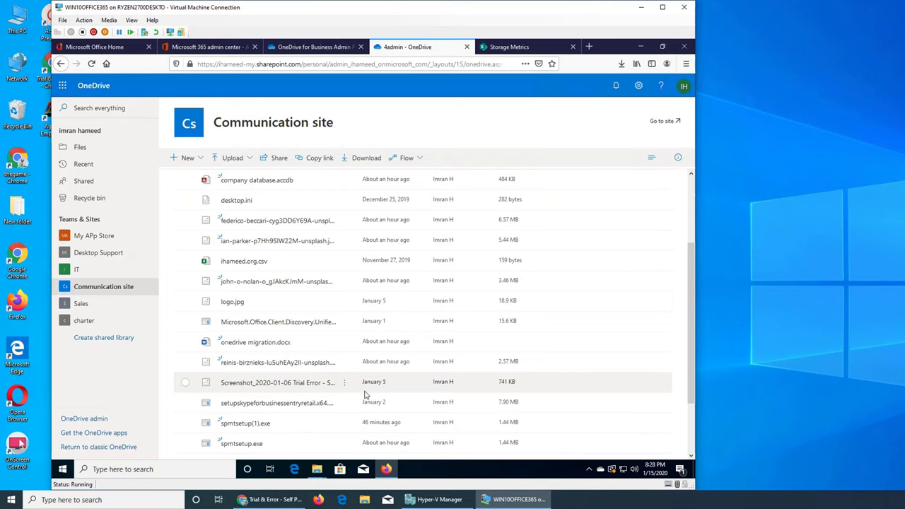
{"action": "scroll", "coordinate": [365, 395], "scroll_direction": "up", "scroll_amount": 3}
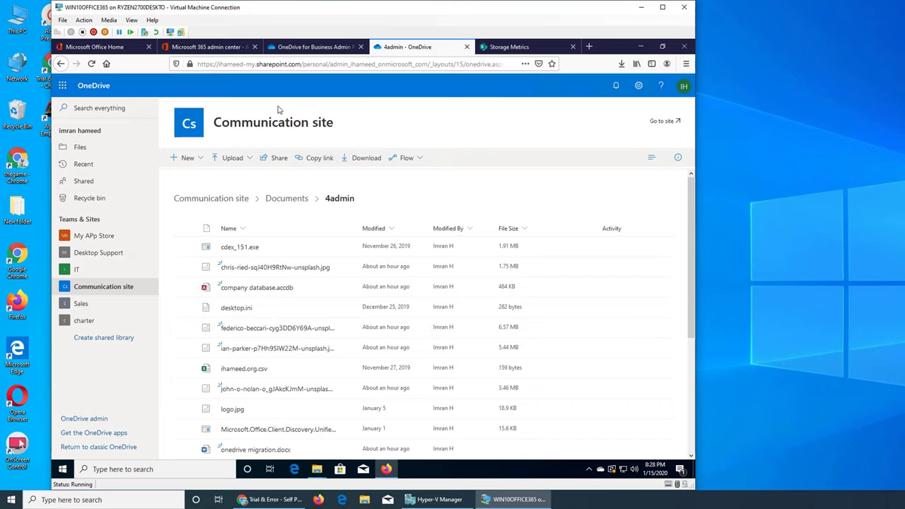
Step: Block syncing of .exe files in OneDrive admin Sync settings, save, and minimize Firefox
{"action": "left_click", "coordinate": [306, 45]}
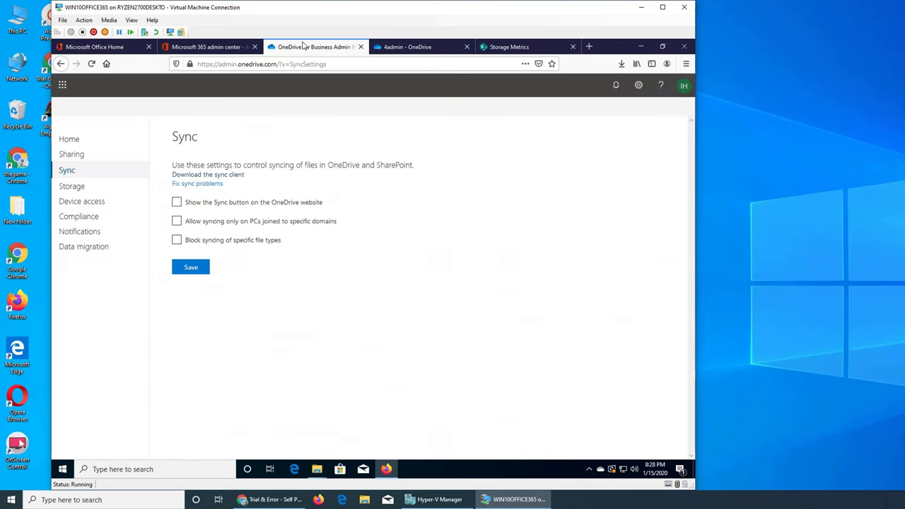
{"action": "left_click", "coordinate": [243, 242]}
{"action": "left_click", "coordinate": [295, 284]}
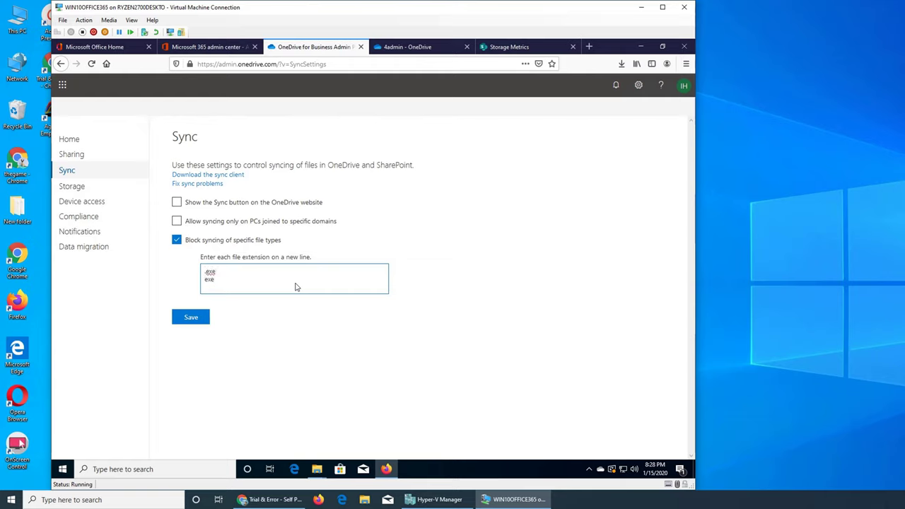
{"action": "left_click", "coordinate": [200, 320]}
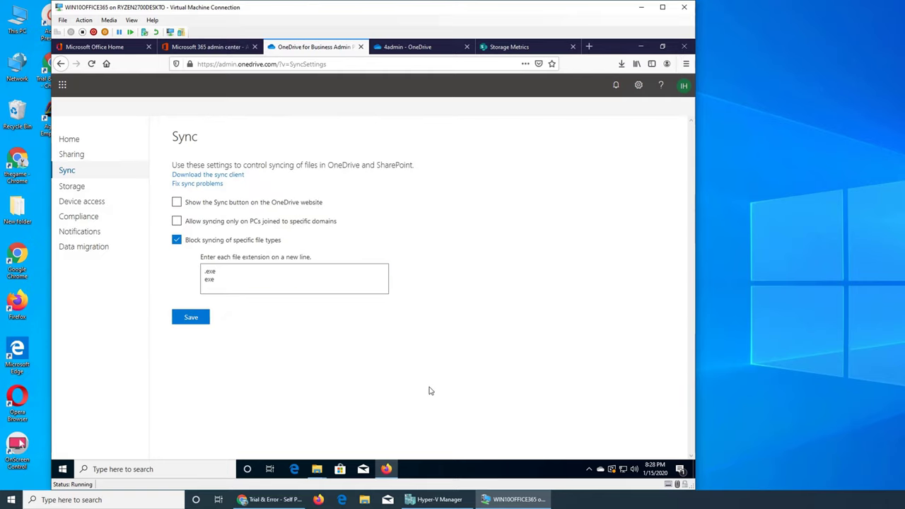
{"action": "left_click", "coordinate": [641, 47]}
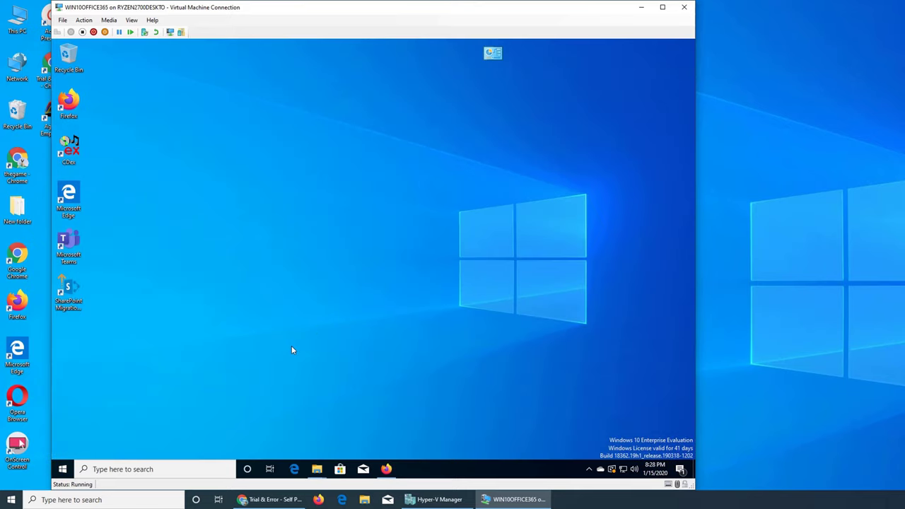
Step: Launch SharePoint Migration Tool and sign in with the account e-mail and password
{"action": "double_click", "coordinate": [70, 298]}
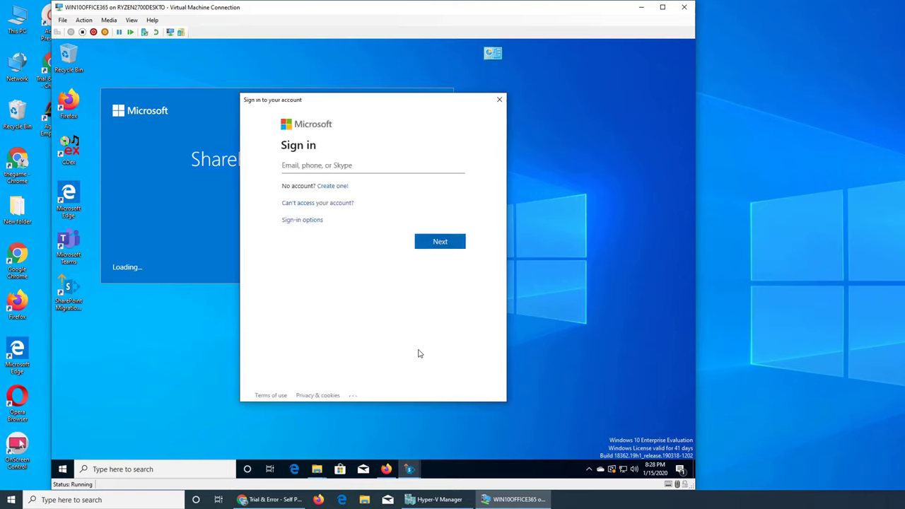
{"action": "left_click", "coordinate": [369, 172]}
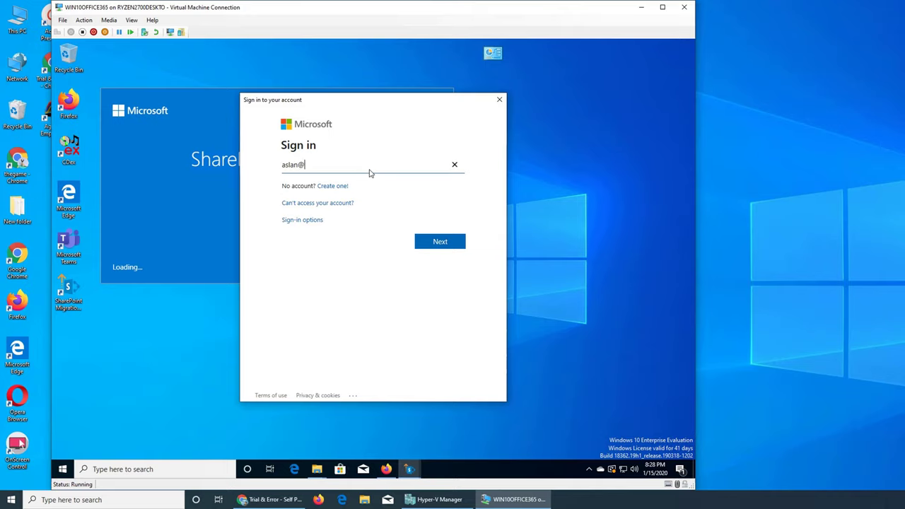
{"action": "key", "text": "Return"}
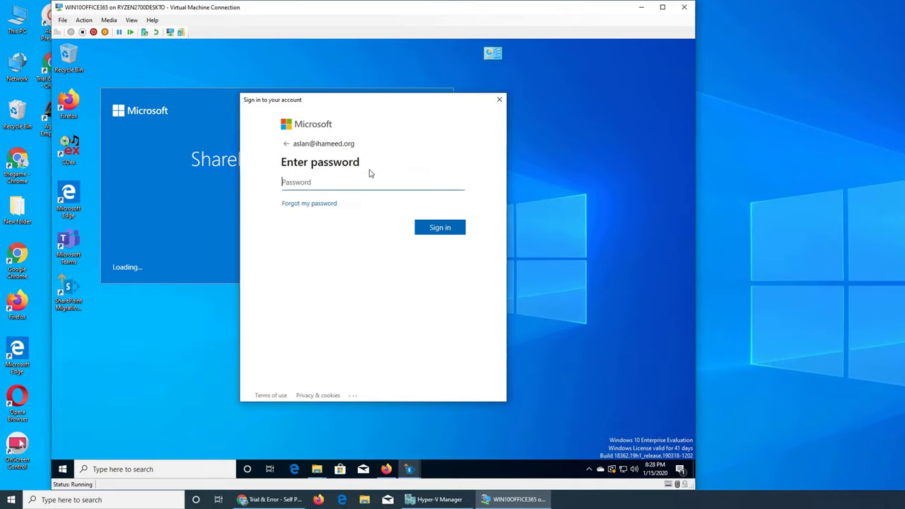
{"action": "type", "text": "**********"}
{"action": "key", "text": "Return"}
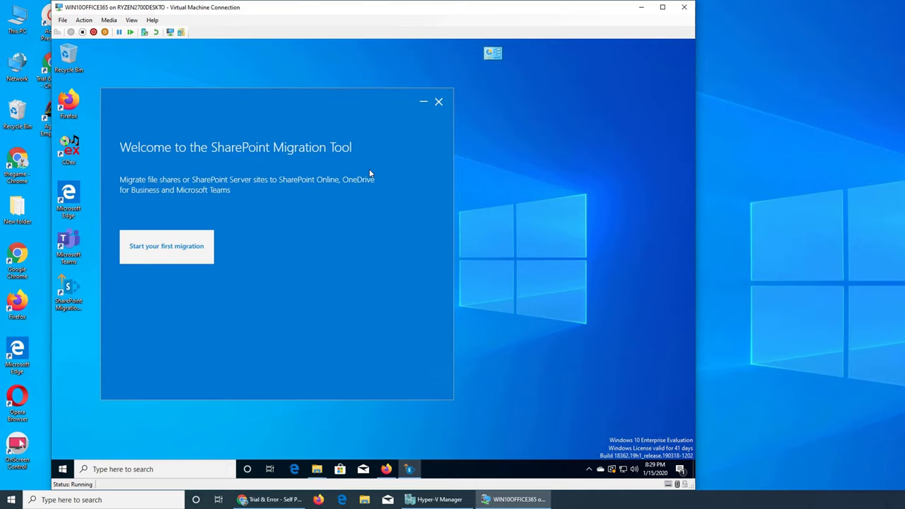
Step: Start a first migration from a file share, using the Downloads folder as source
{"action": "left_click", "coordinate": [191, 248]}
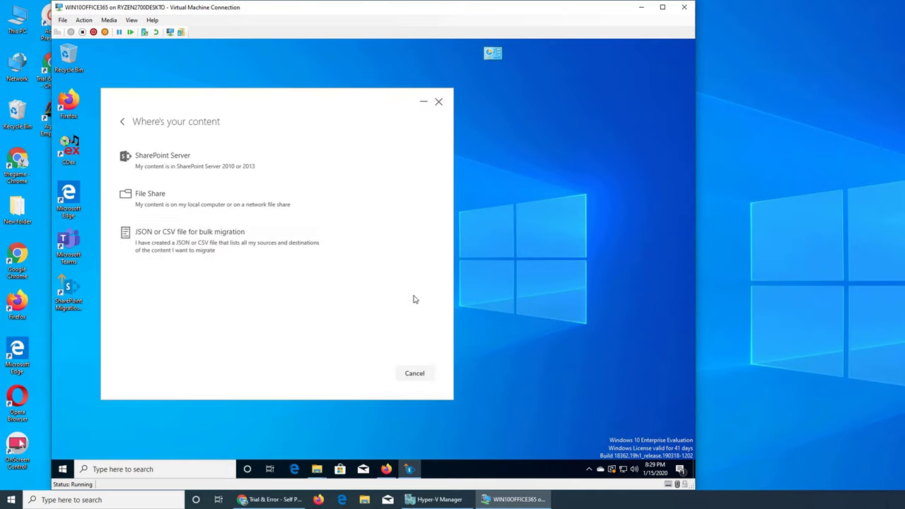
{"action": "left_click", "coordinate": [201, 199]}
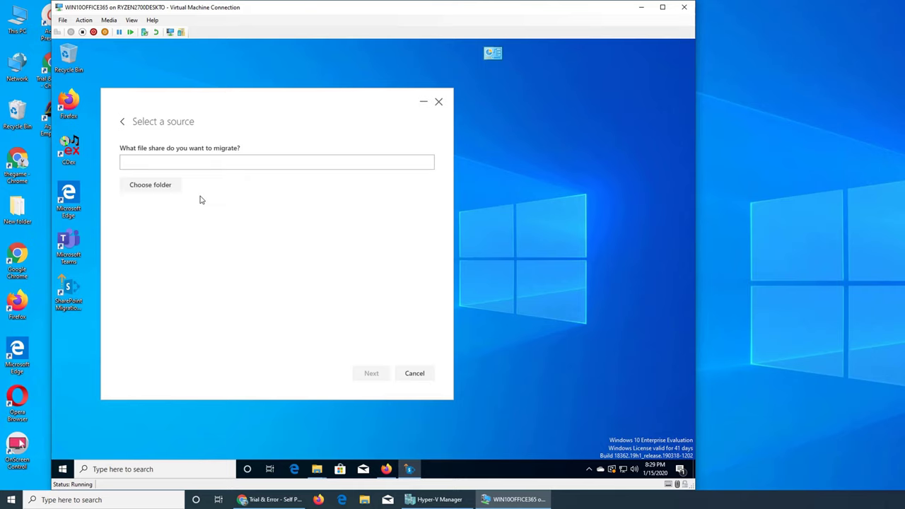
{"action": "left_click", "coordinate": [162, 189]}
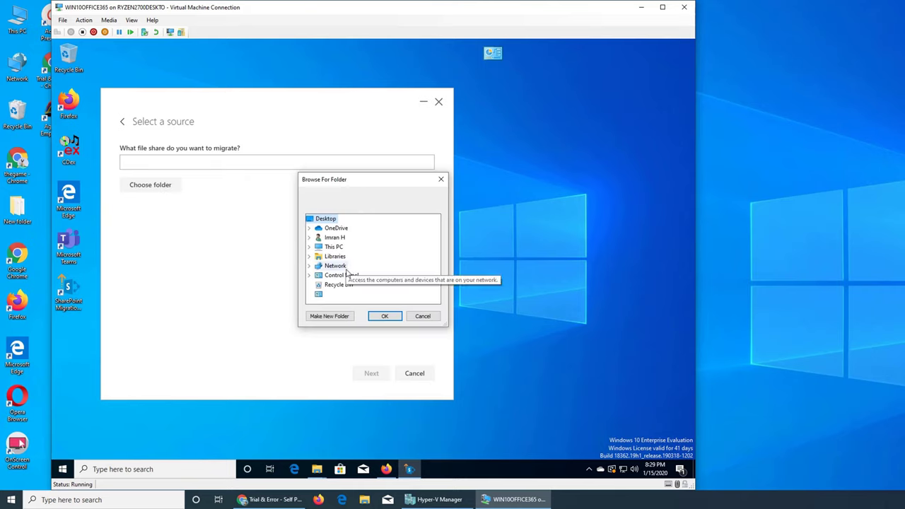
{"action": "double_click", "coordinate": [334, 247]}
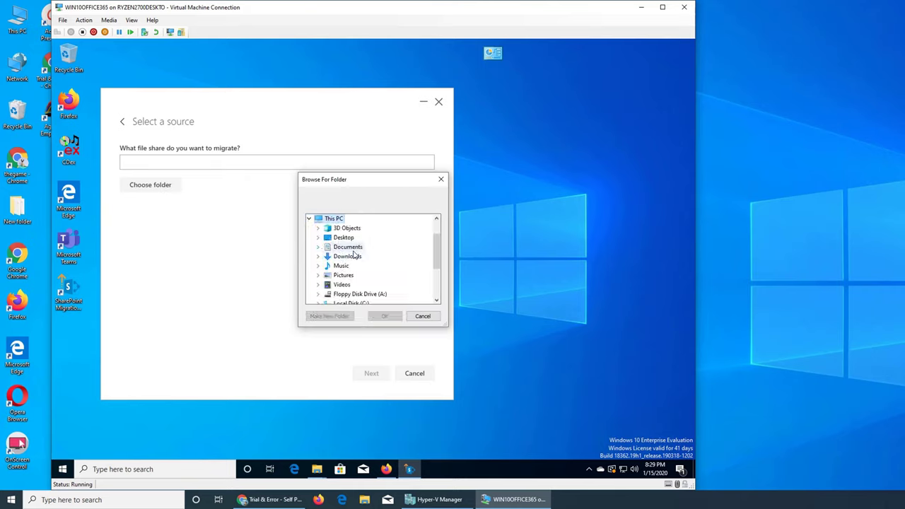
{"action": "left_click", "coordinate": [363, 259]}
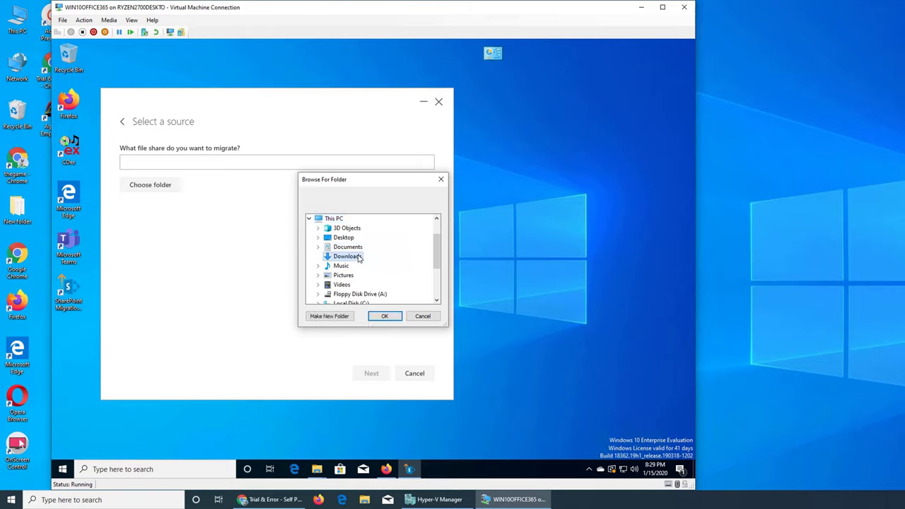
{"action": "left_click", "coordinate": [386, 317]}
{"action": "left_click", "coordinate": [376, 371]}
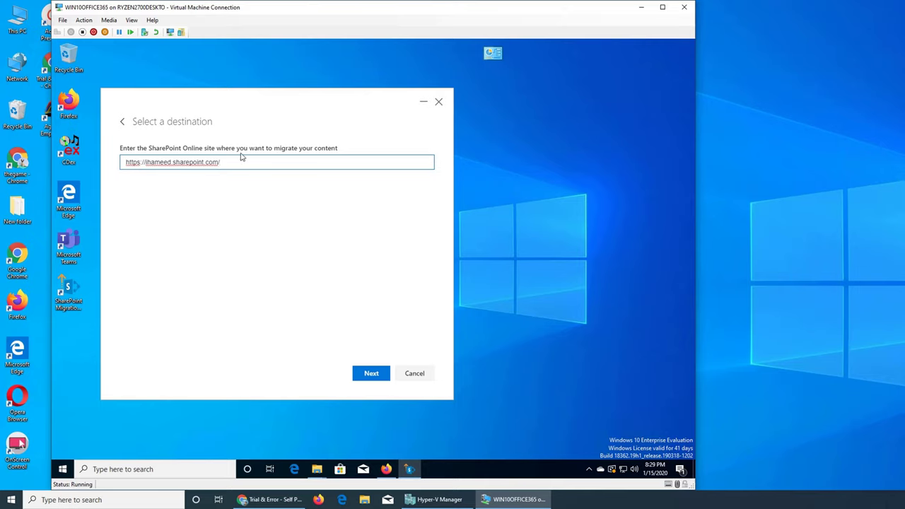
{"action": "left_click", "coordinate": [371, 376]}
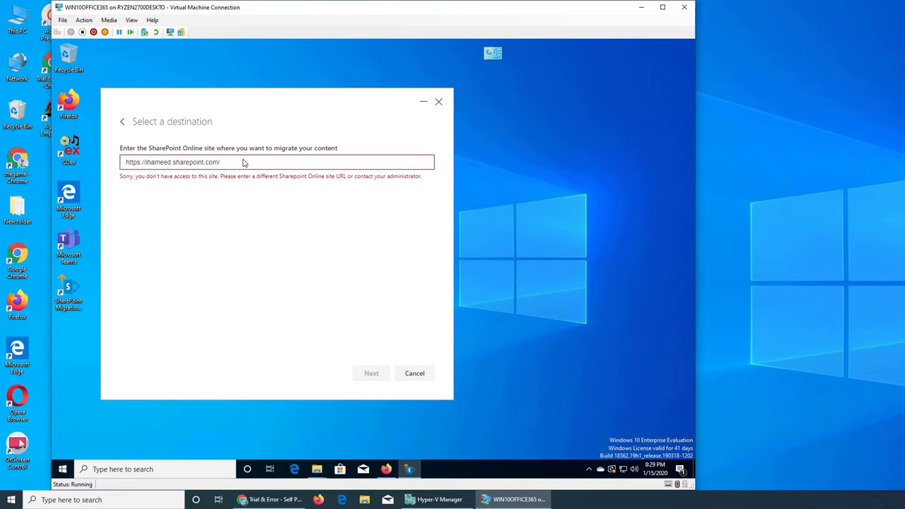
{"action": "triple_click", "coordinate": [242, 163]}
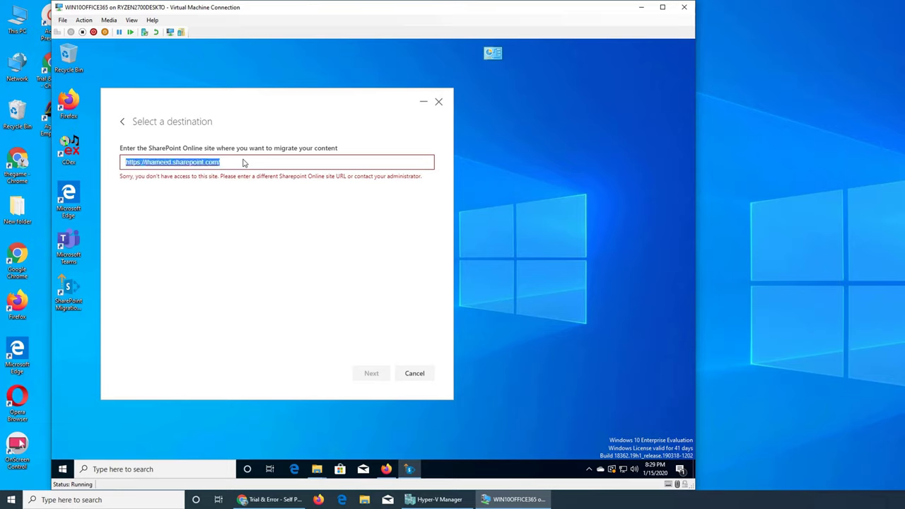
{"action": "key", "text": "BackSpace"}
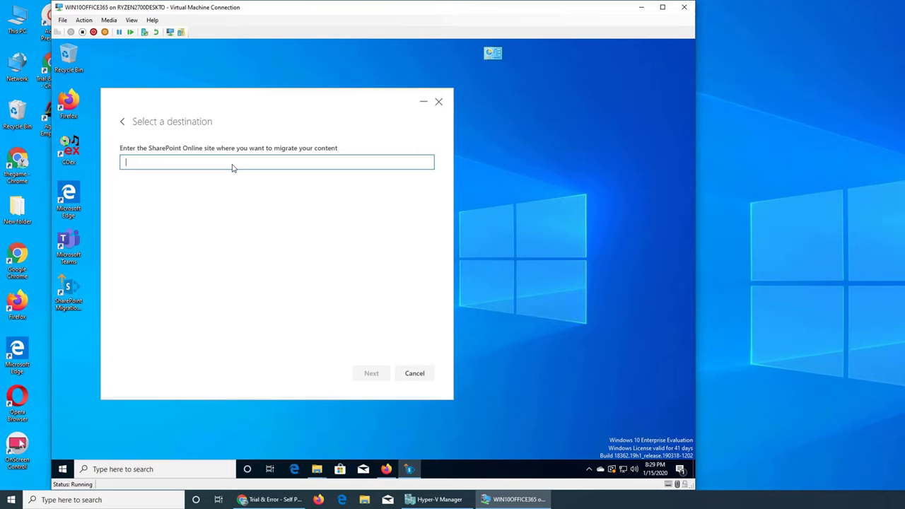
{"action": "left_click", "coordinate": [123, 121]}
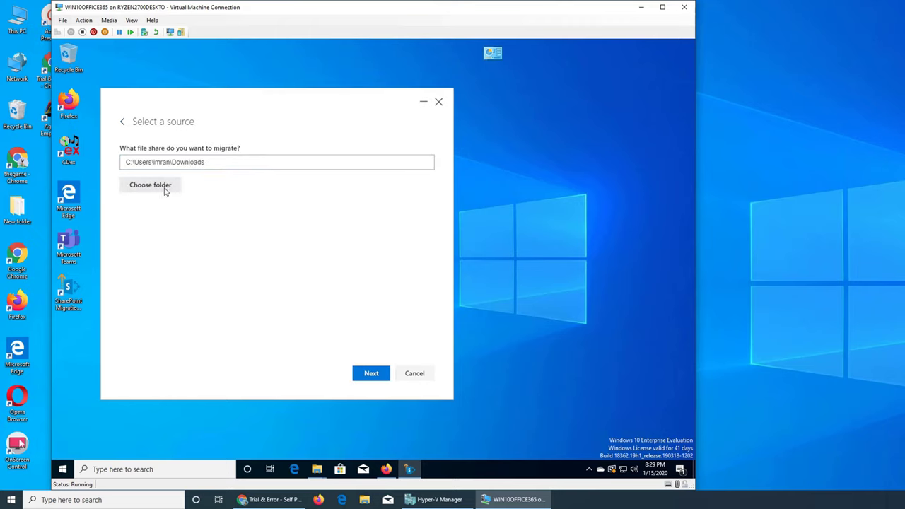
{"action": "left_click", "coordinate": [368, 374]}
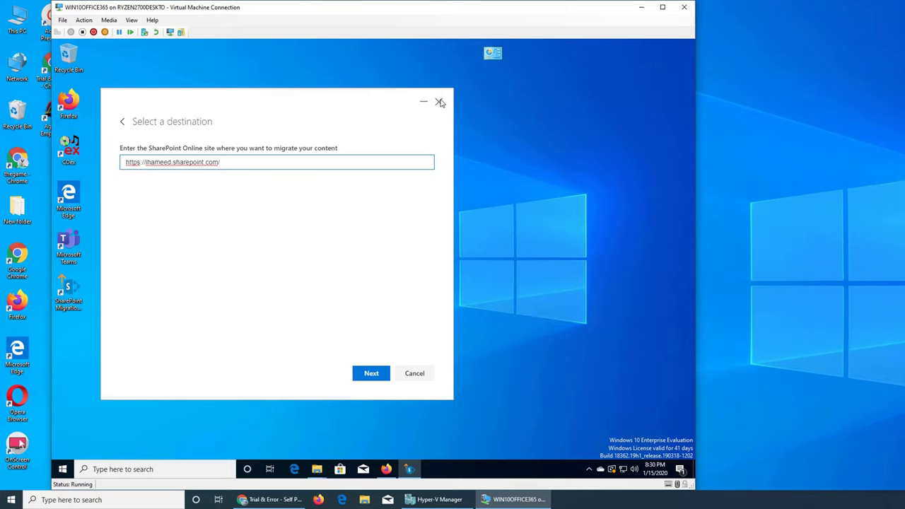
{"action": "mouse_move", "coordinate": [381, 478]}
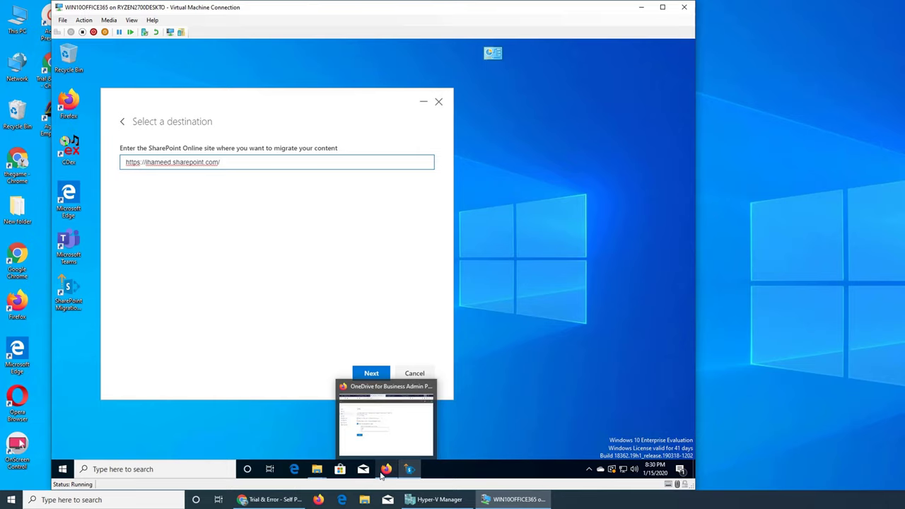
{"action": "key", "text": "Return"}
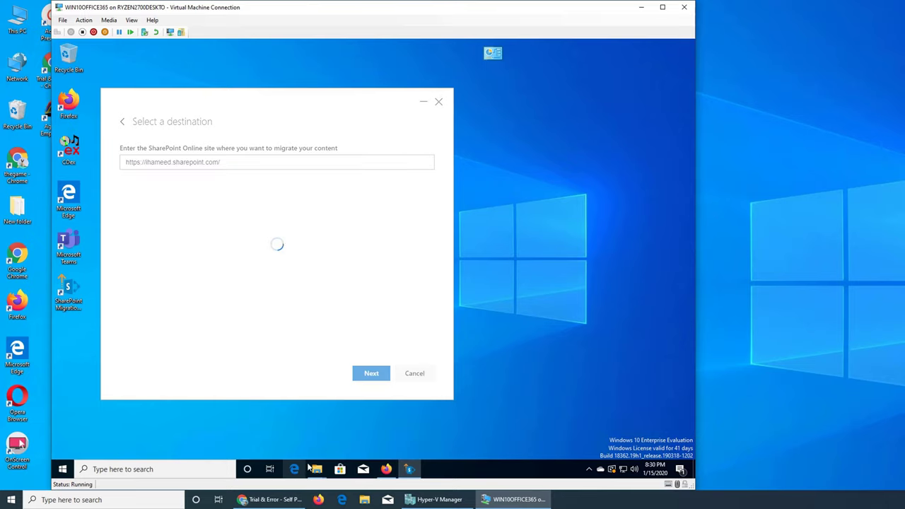
Step: From the admin Sync page's download link, start OneDrive and allow the link to open it
{"action": "left_click", "coordinate": [386, 469]}
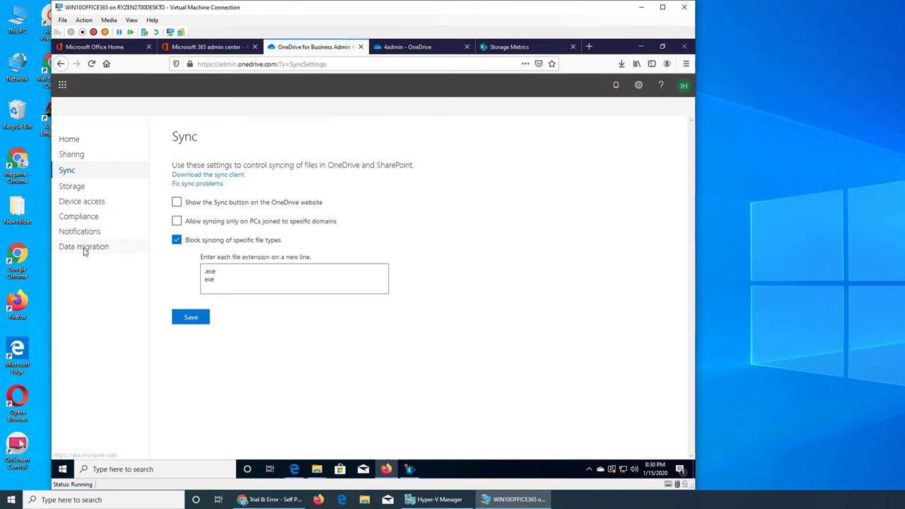
{"action": "left_click", "coordinate": [237, 174]}
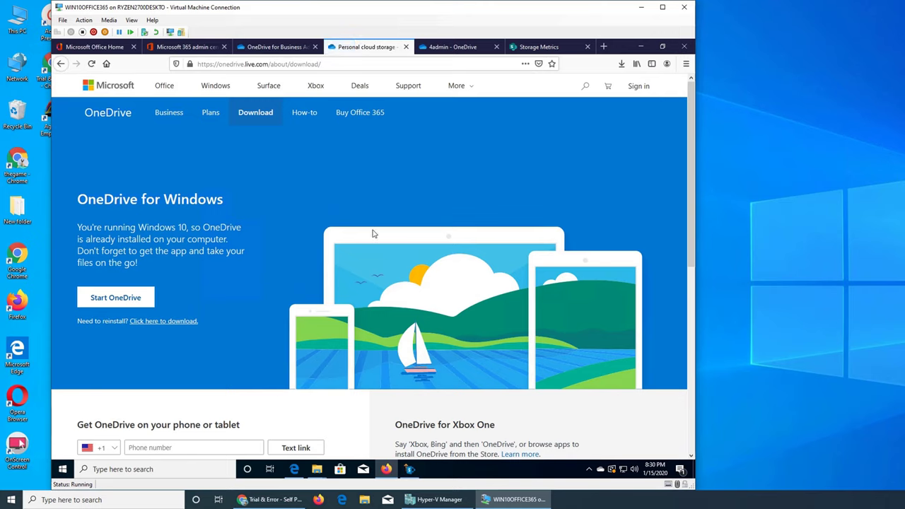
{"action": "left_click", "coordinate": [129, 302]}
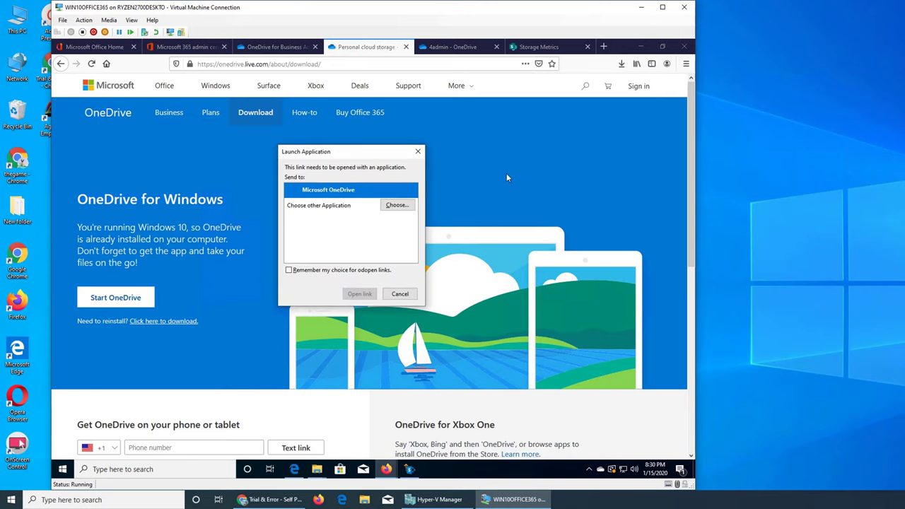
{"action": "left_click", "coordinate": [363, 295]}
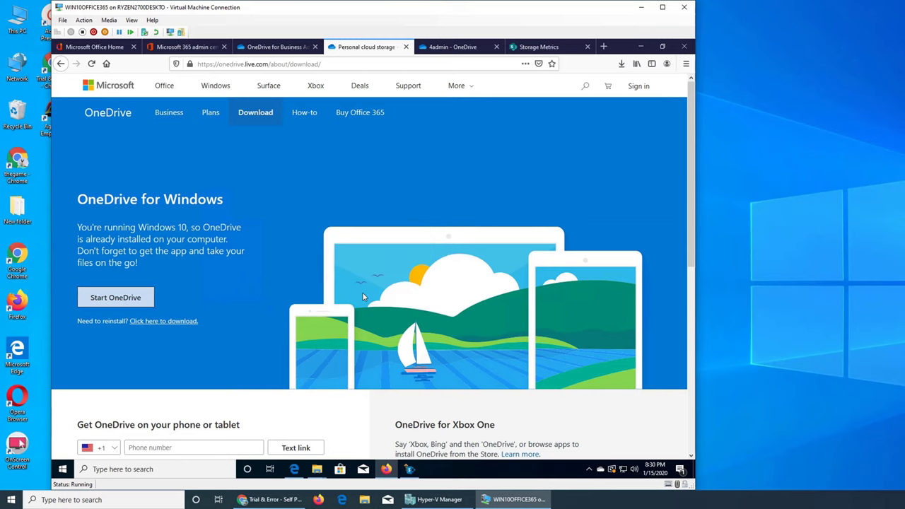
Step: Close the 4admin and Storage Metrics tabs and bring up the Set up OneDrive window
{"action": "left_click", "coordinate": [460, 47]}
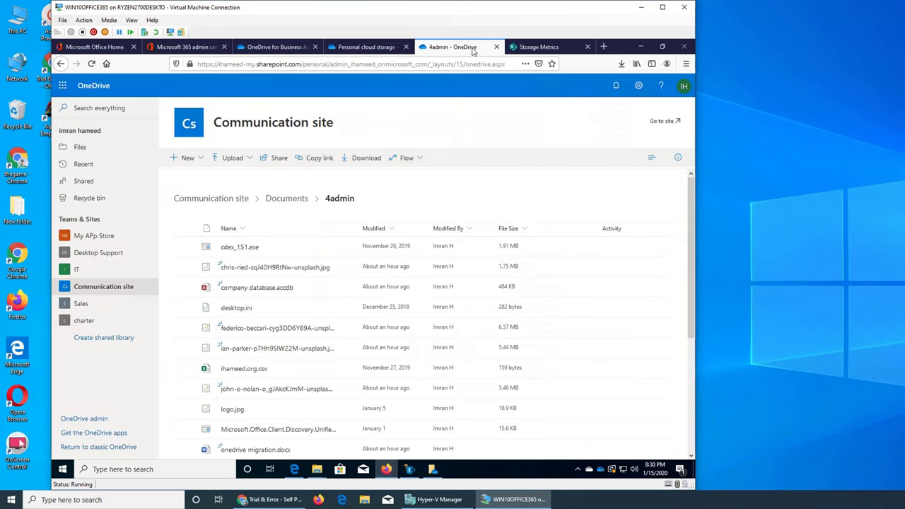
{"action": "left_click", "coordinate": [497, 47]}
{"action": "left_click", "coordinate": [498, 48]}
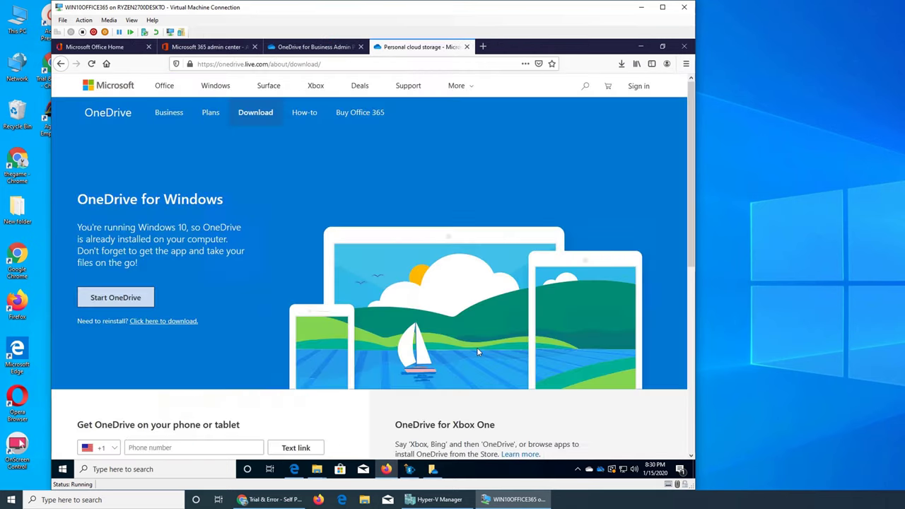
{"action": "left_click", "coordinate": [433, 473]}
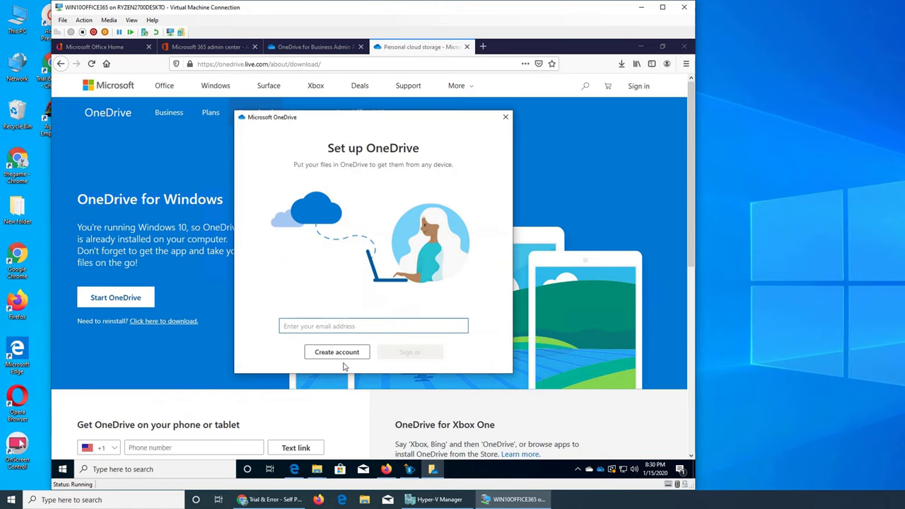
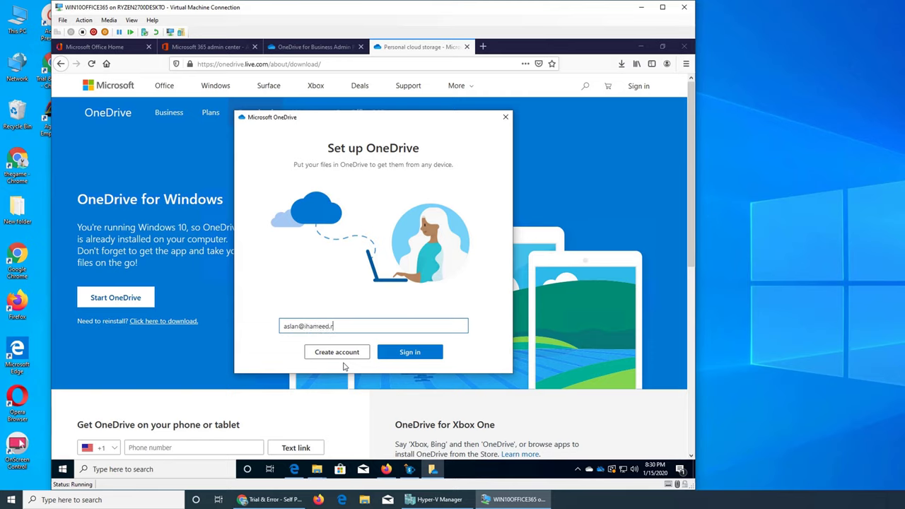
Step: Enter the work account e-mail in OneDrive setup and submit it
{"action": "key", "text": "Return"}
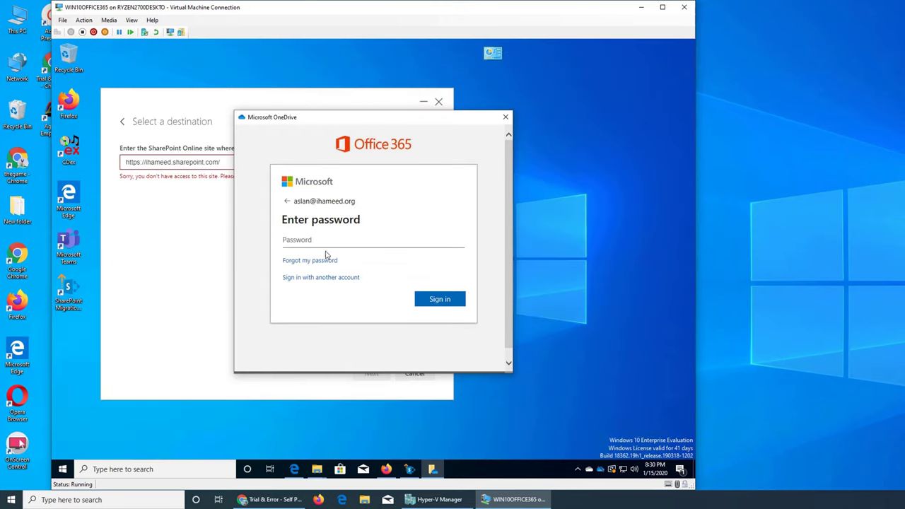
Step: Sign in with the account password and close the migration tool's Select a destination window
{"action": "left_click", "coordinate": [334, 244]}
{"action": "type", "text": "********"}
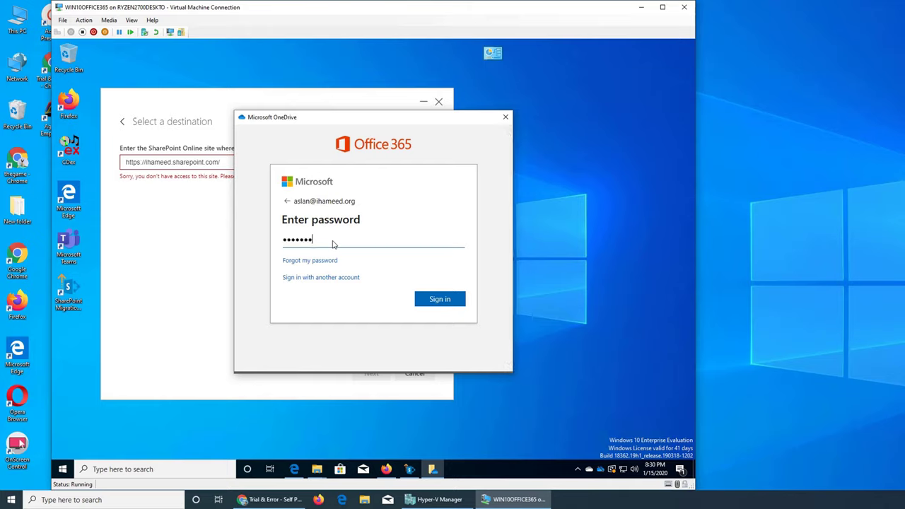
{"action": "type", "text": "**"}
{"action": "key", "text": "Tab"}
{"action": "key", "text": "Return"}
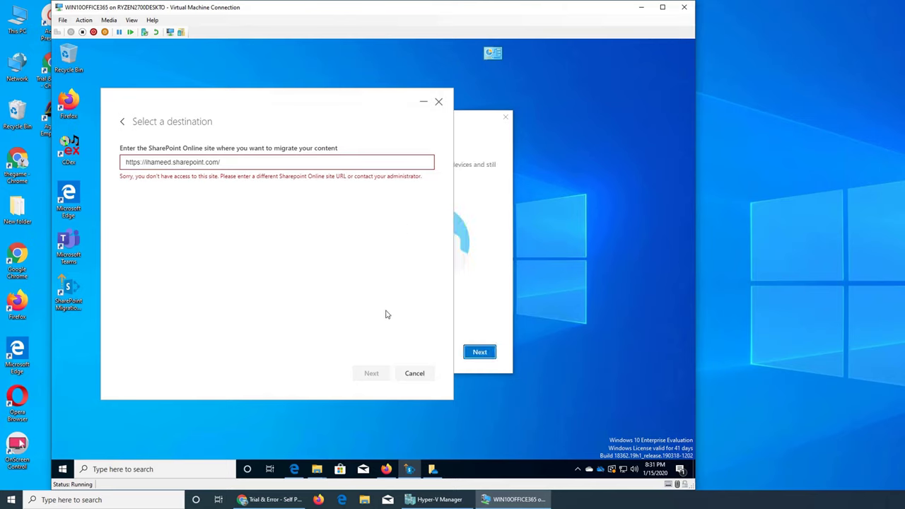
{"action": "left_click", "coordinate": [439, 104]}
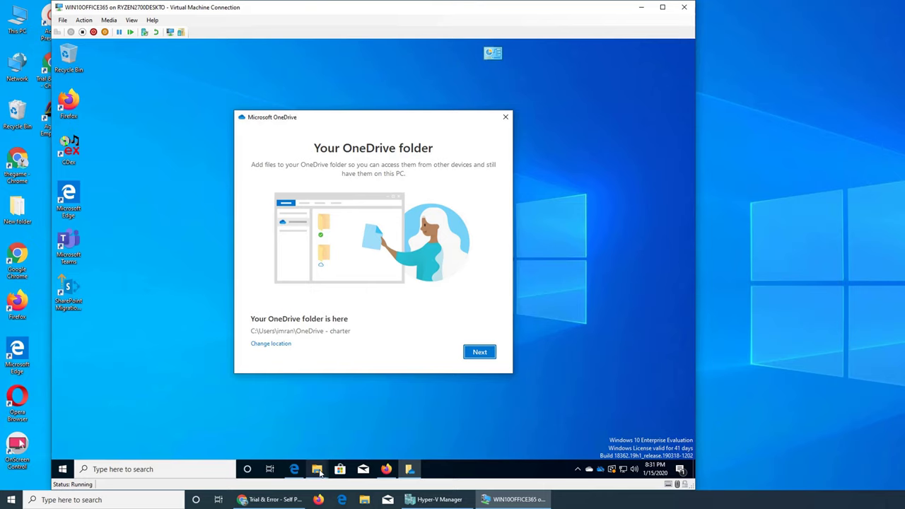
{"action": "left_click", "coordinate": [317, 469]}
{"action": "left_click", "coordinate": [348, 427]}
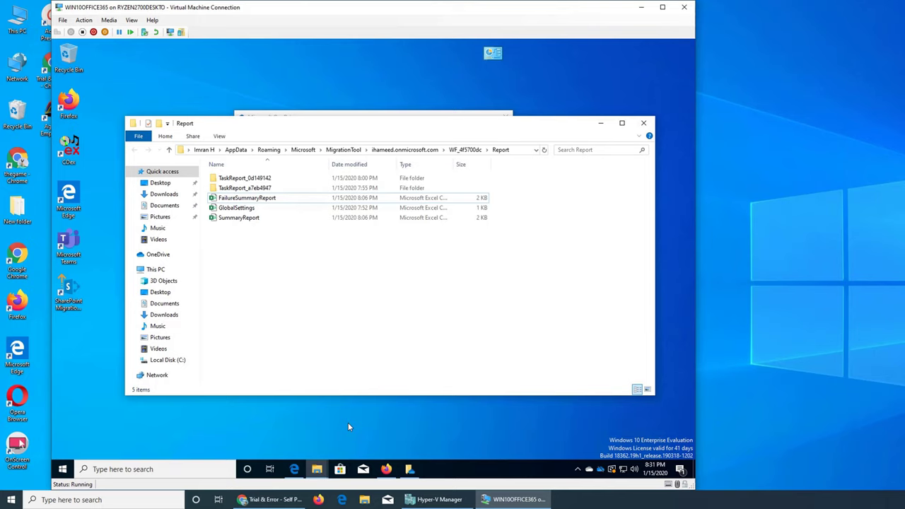
{"action": "double_click", "coordinate": [417, 122]}
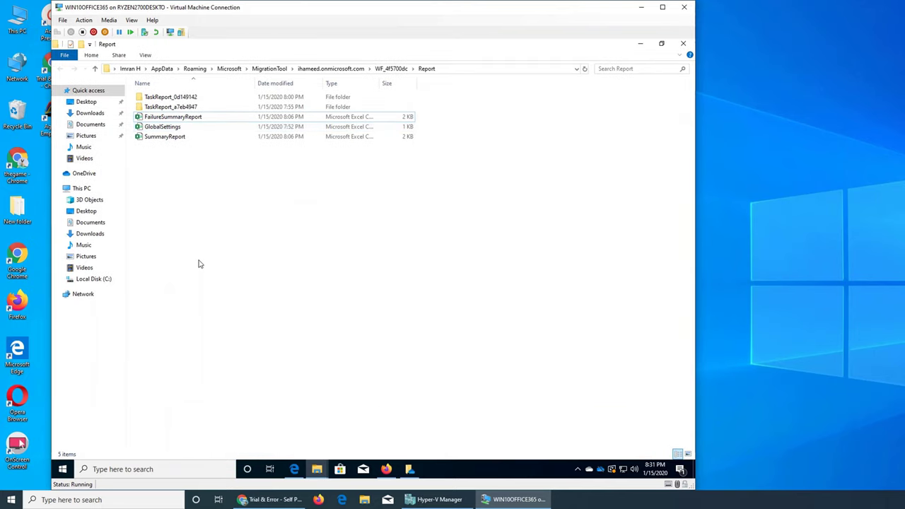
{"action": "left_click", "coordinate": [683, 43]}
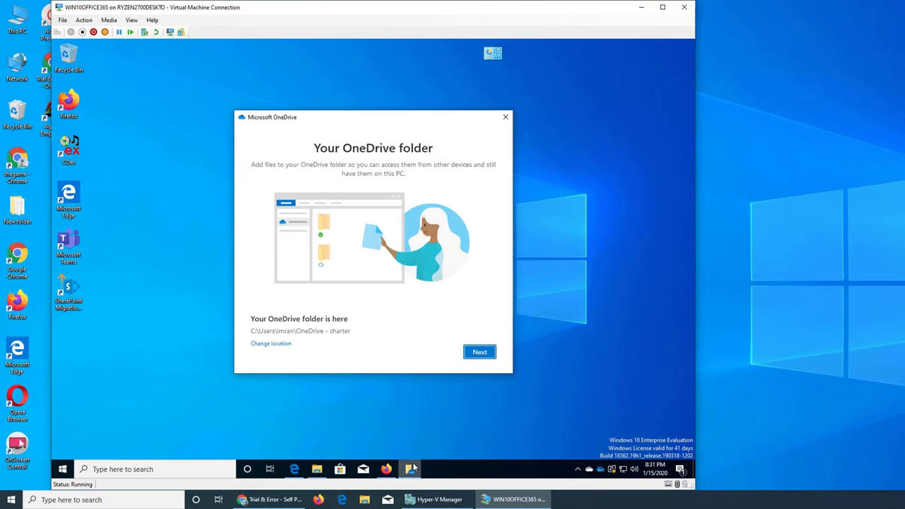
{"action": "left_click", "coordinate": [320, 470]}
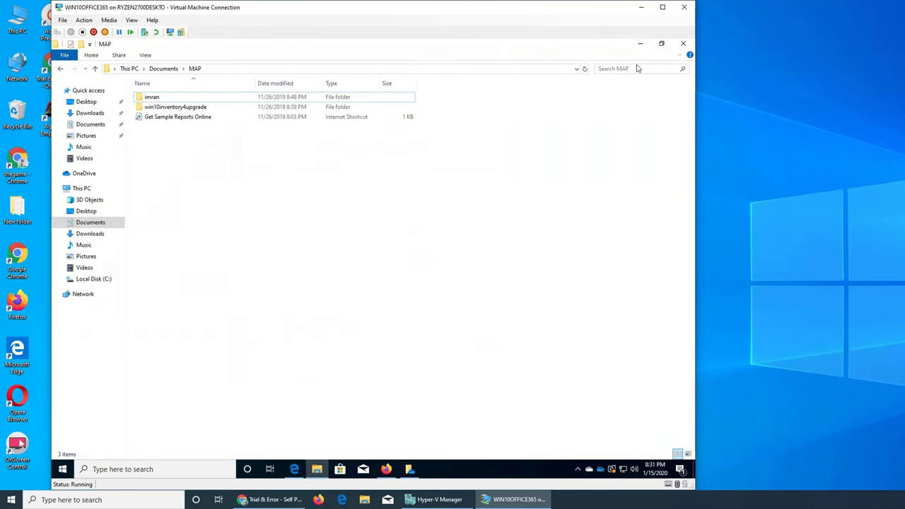
{"action": "left_click", "coordinate": [683, 43]}
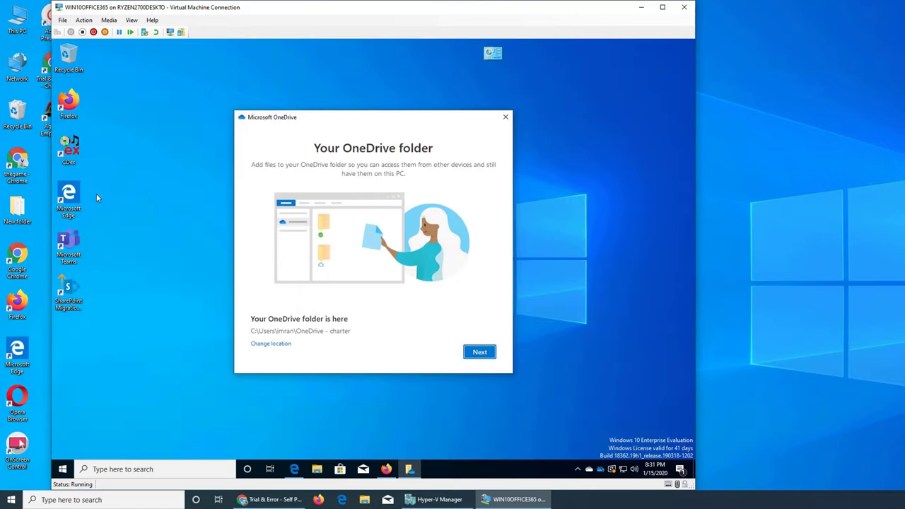
{"action": "left_click", "coordinate": [295, 469]}
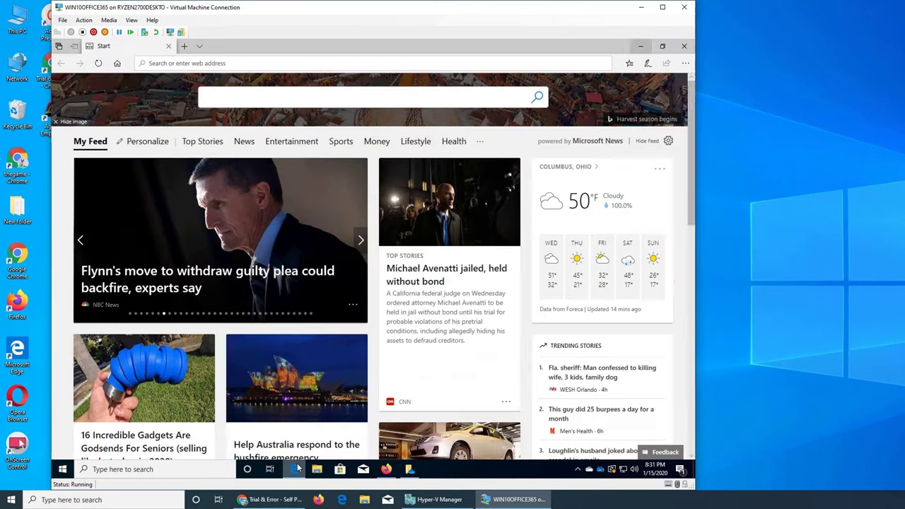
{"action": "left_click", "coordinate": [683, 47]}
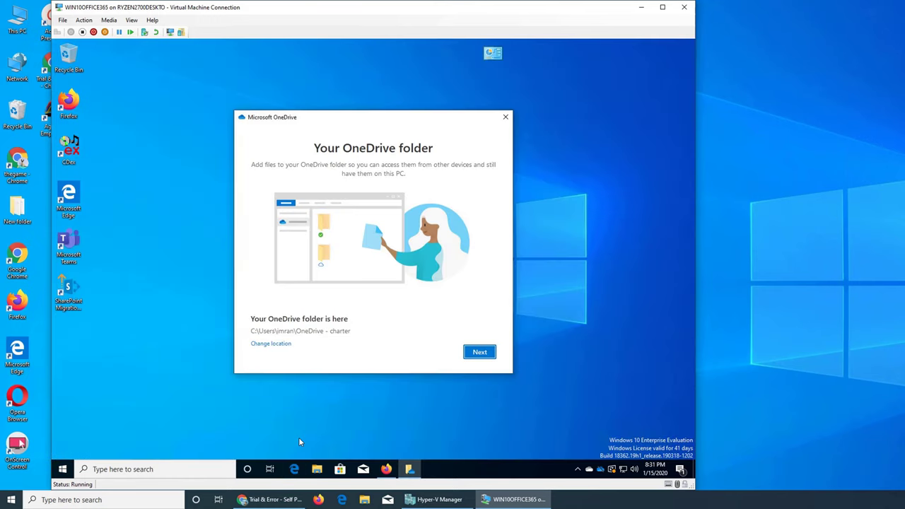
{"action": "left_click", "coordinate": [317, 469]}
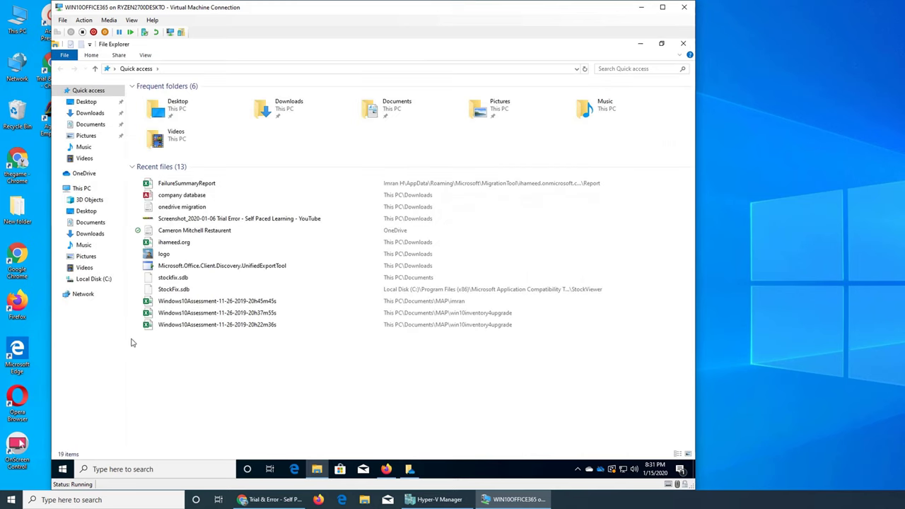
{"action": "left_click", "coordinate": [81, 178]}
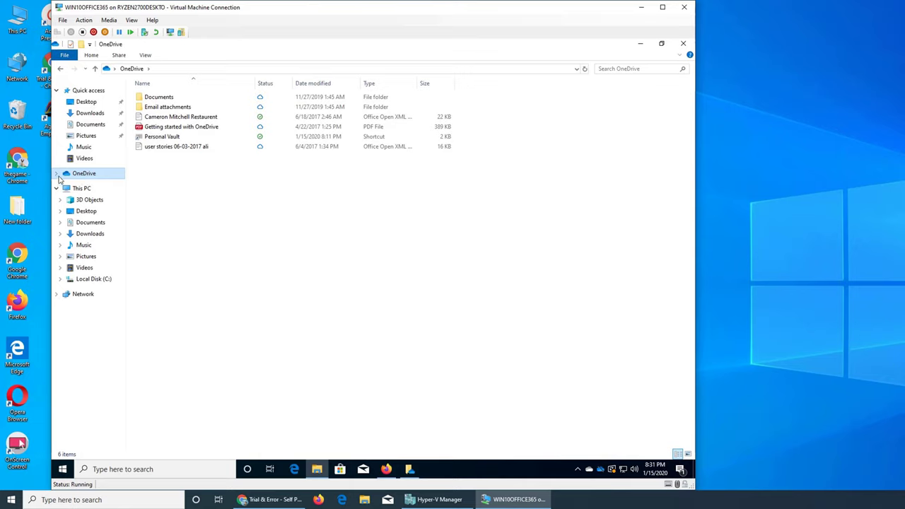
{"action": "left_click", "coordinate": [58, 175]}
{"action": "left_click", "coordinate": [57, 174]}
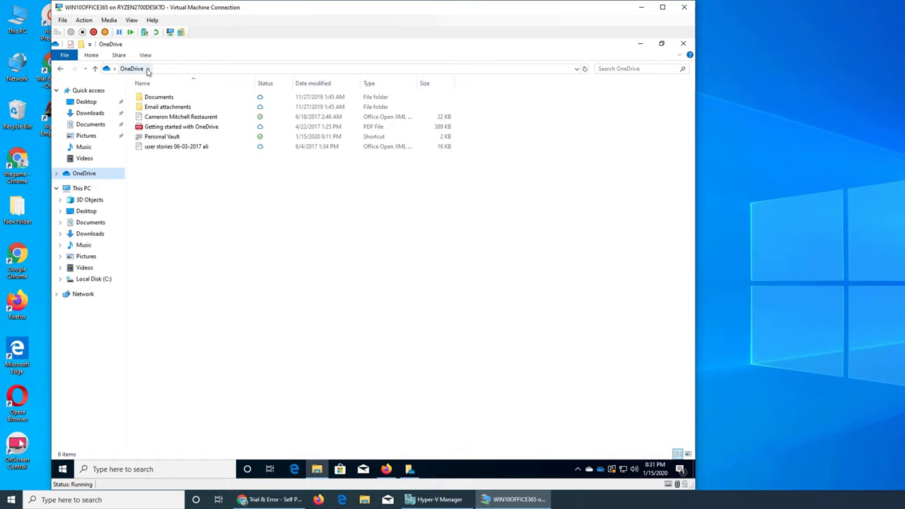
{"action": "left_click", "coordinate": [640, 44]}
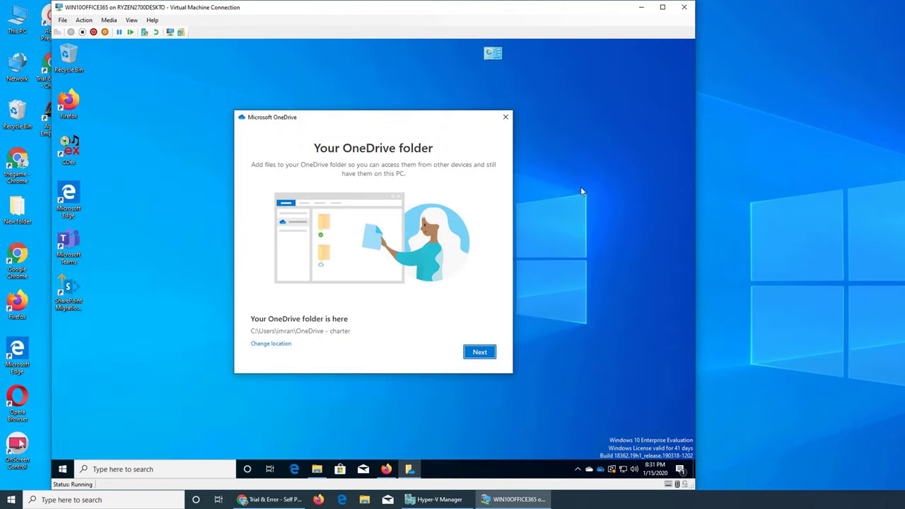
Step: Accept the default OneDrive folder location, finish setup and open File Explorer on OneDrive
{"action": "left_click", "coordinate": [485, 353]}
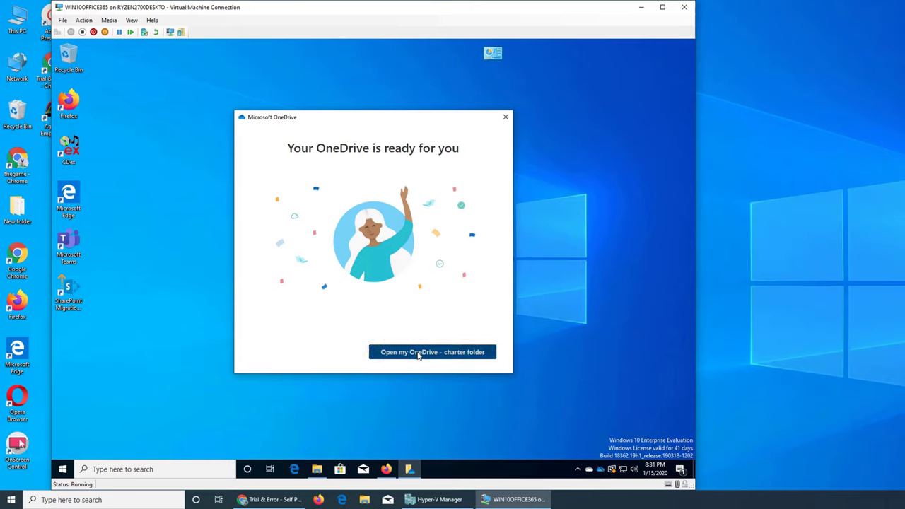
{"action": "left_click", "coordinate": [418, 355]}
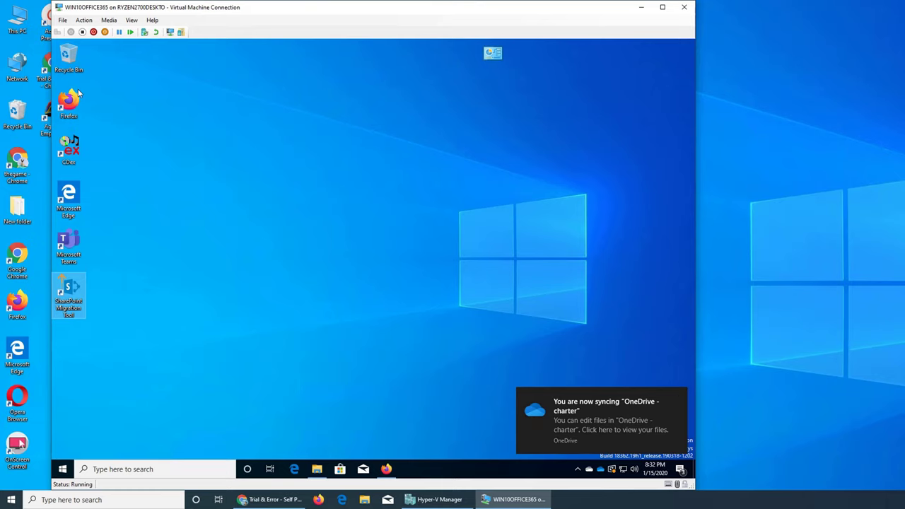
{"action": "left_click", "coordinate": [317, 469]}
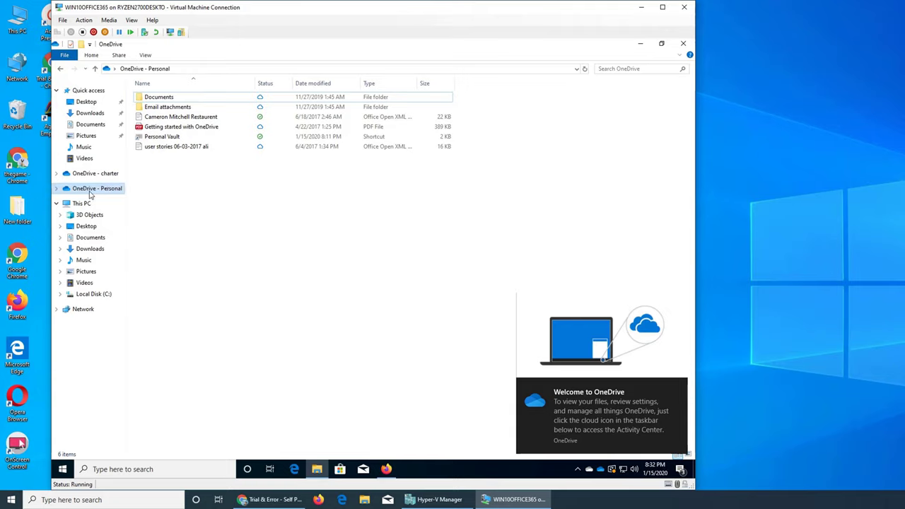
Step: Expand and collapse OneDrive - Personal and OneDrive - charter in the navigation pane, then minimize Explorer
{"action": "left_click", "coordinate": [57, 191]}
{"action": "left_click", "coordinate": [56, 190]}
{"action": "left_click", "coordinate": [57, 174]}
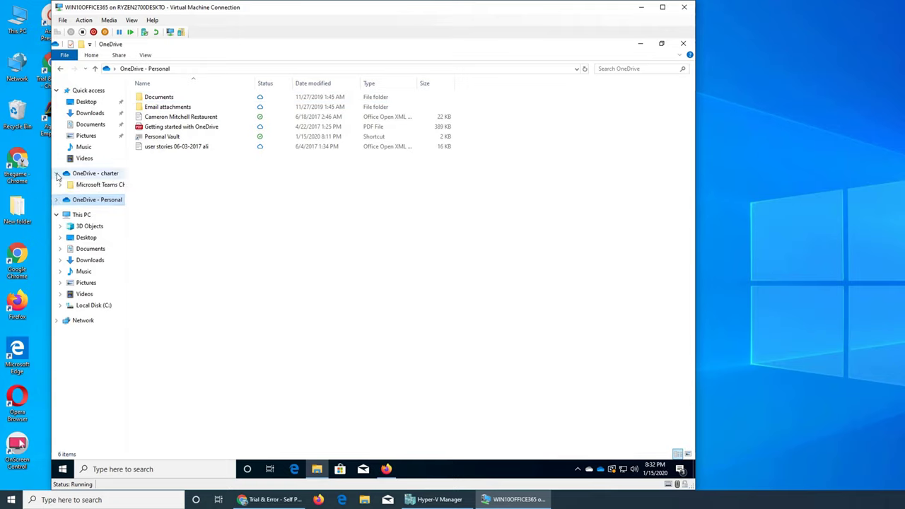
{"action": "left_click", "coordinate": [58, 175]}
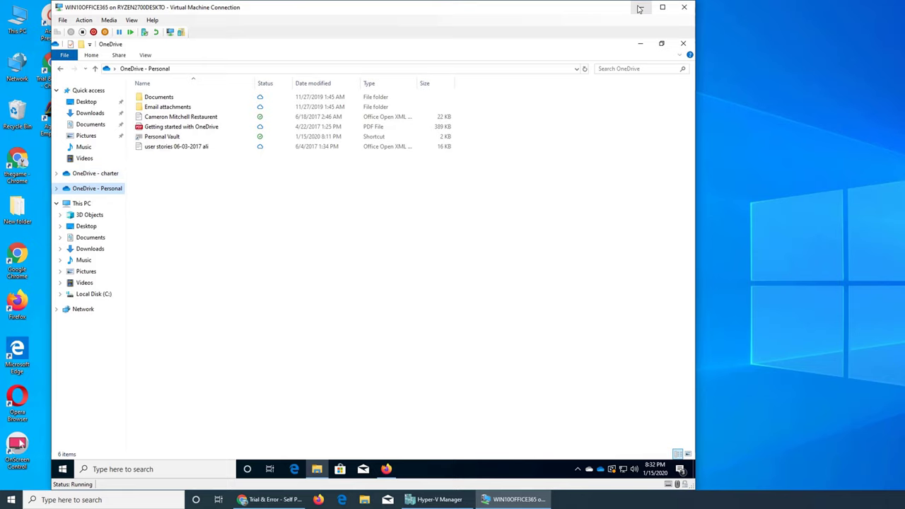
{"action": "left_click", "coordinate": [640, 43]}
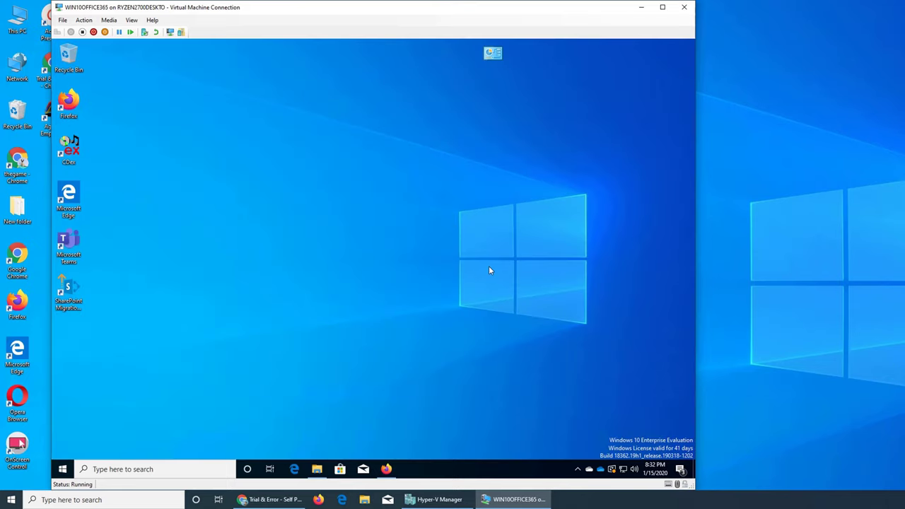
Step: Restore Explorer and open OneDrive - charter, showing its two items
{"action": "mouse_move", "coordinate": [391, 470]}
{"action": "left_click", "coordinate": [317, 469]}
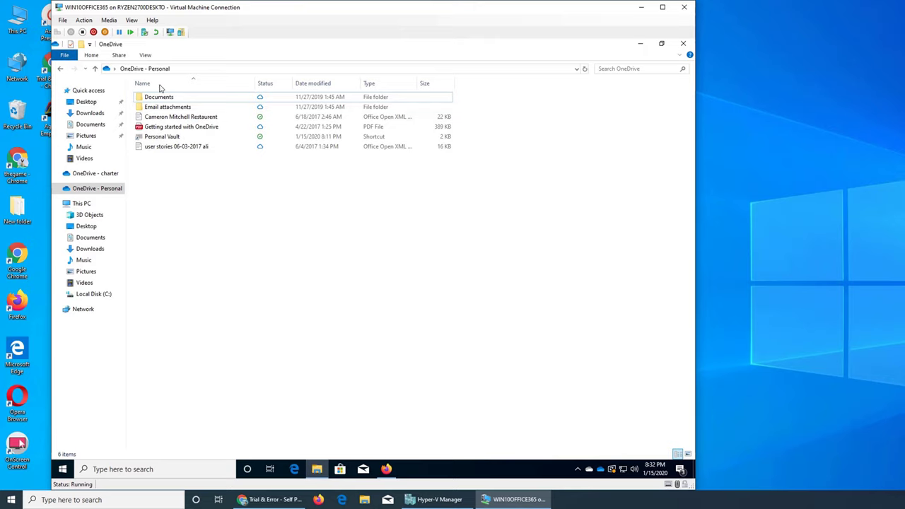
{"action": "left_click", "coordinate": [95, 175]}
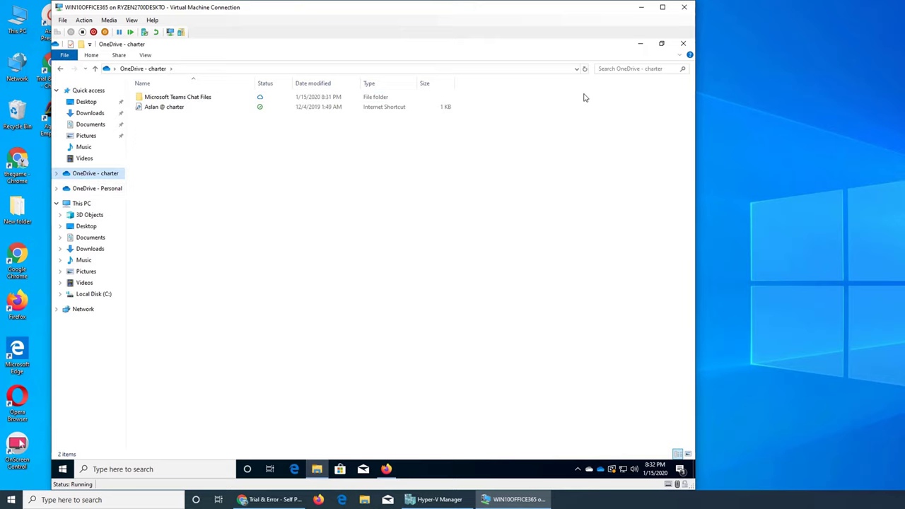
{"action": "left_click", "coordinate": [641, 44]}
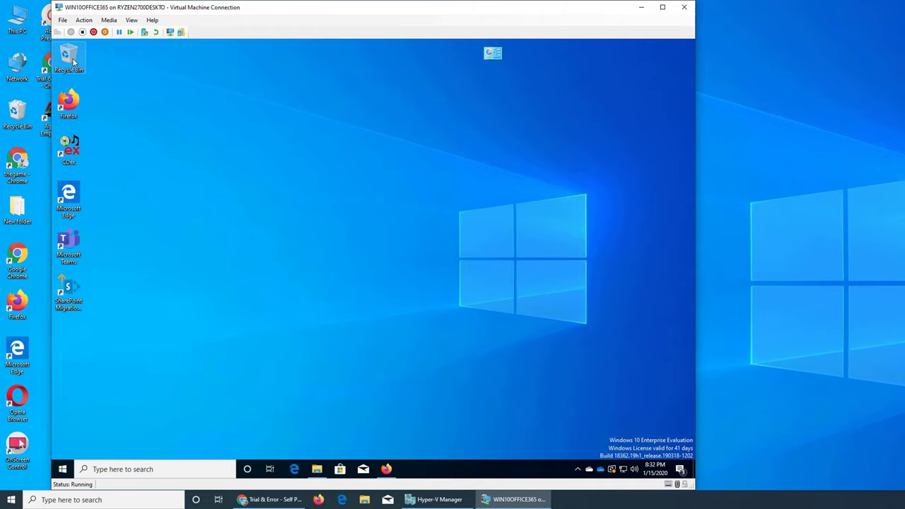
{"action": "left_click", "coordinate": [317, 470]}
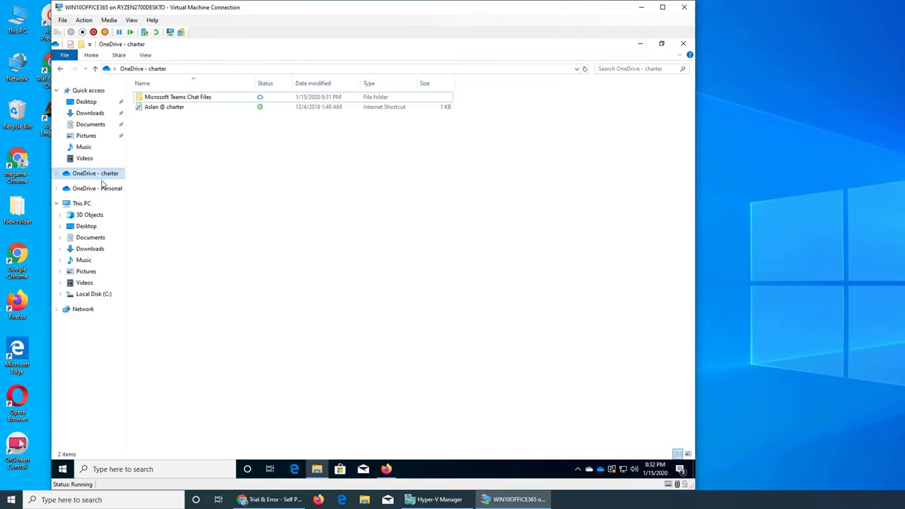
Step: Open the Downloads folder in a separate File Explorer window
{"action": "right_click", "coordinate": [94, 252]}
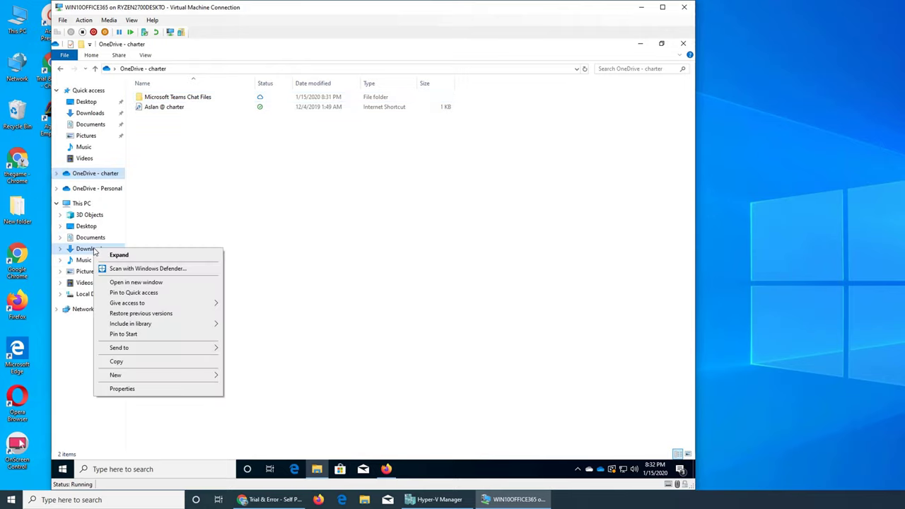
{"action": "left_click", "coordinate": [139, 282]}
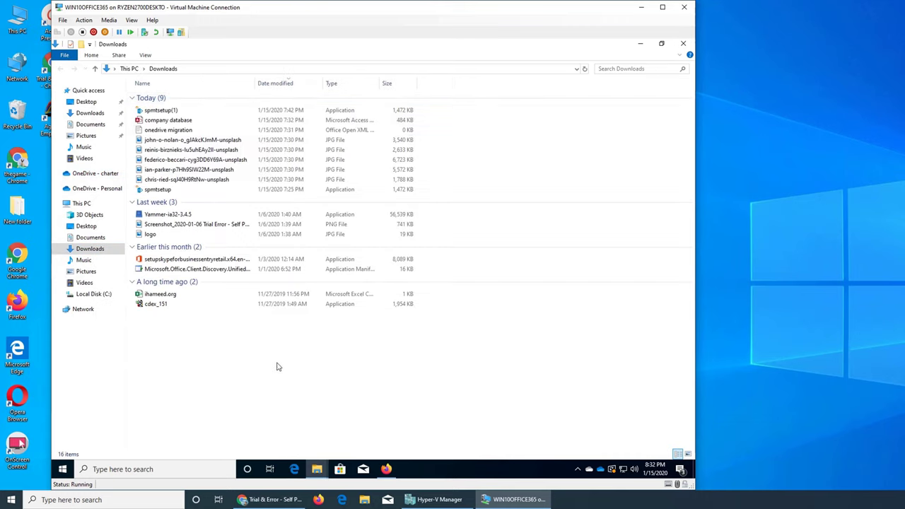
{"action": "left_click", "coordinate": [160, 304]}
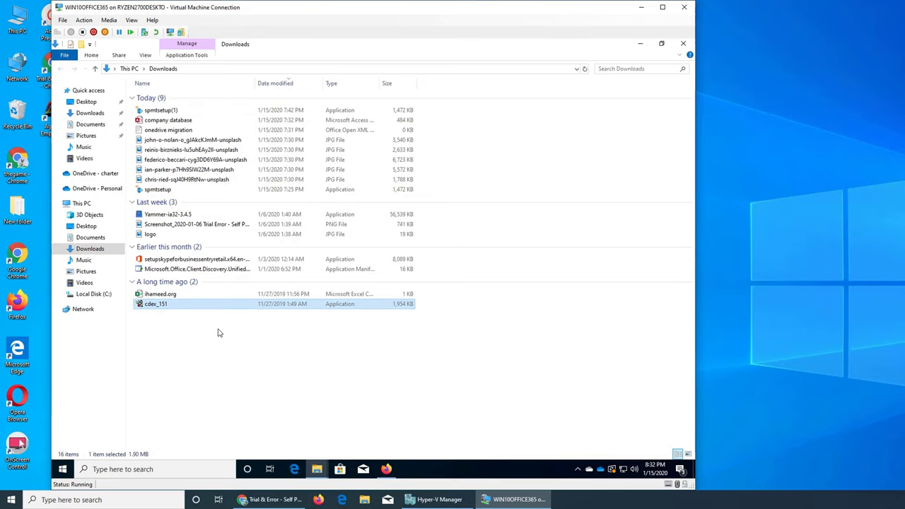
{"action": "right_click", "coordinate": [218, 333]}
{"action": "left_click", "coordinate": [188, 336]}
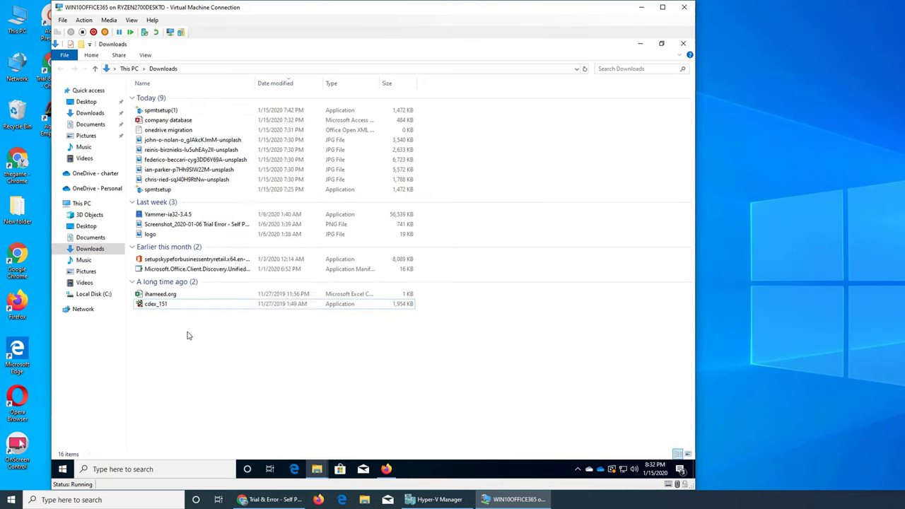
{"action": "right_click", "coordinate": [188, 333]}
{"action": "left_click", "coordinate": [175, 348]}
Step: Select all 16 files in Downloads and copy them for pasting into OneDrive - charter
{"action": "left_click", "coordinate": [167, 111]}
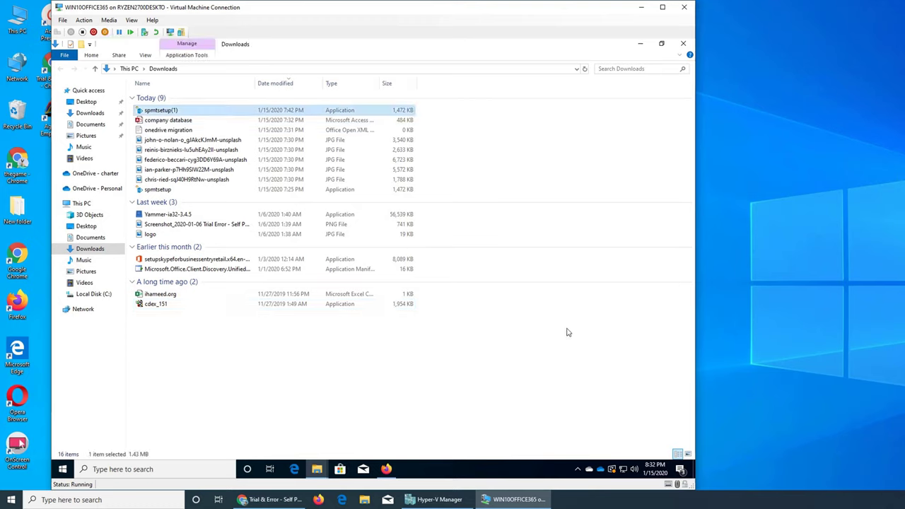
{"action": "key", "text": "ctrl+a"}
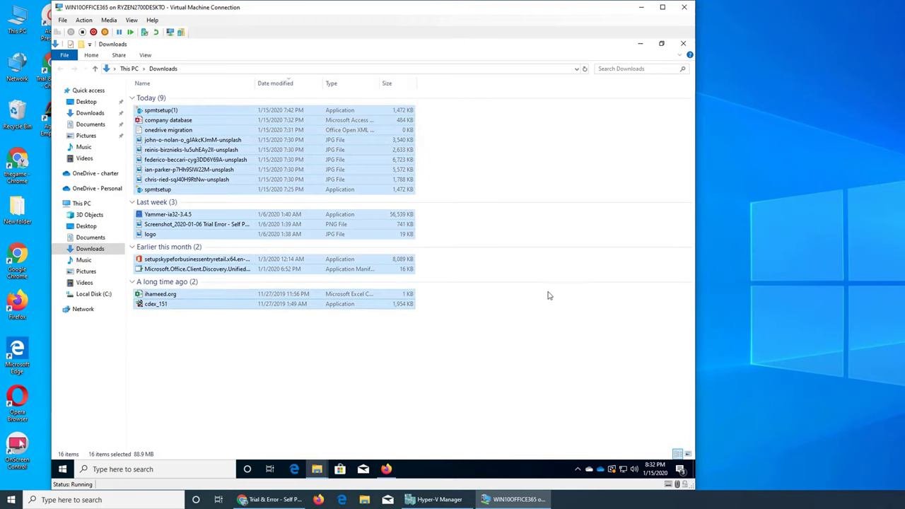
{"action": "right_click", "coordinate": [224, 151]}
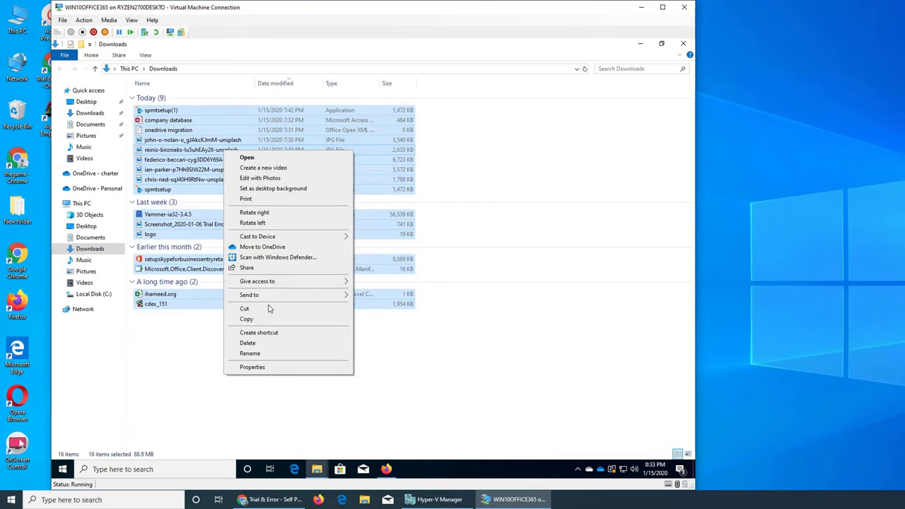
{"action": "left_click", "coordinate": [261, 319]}
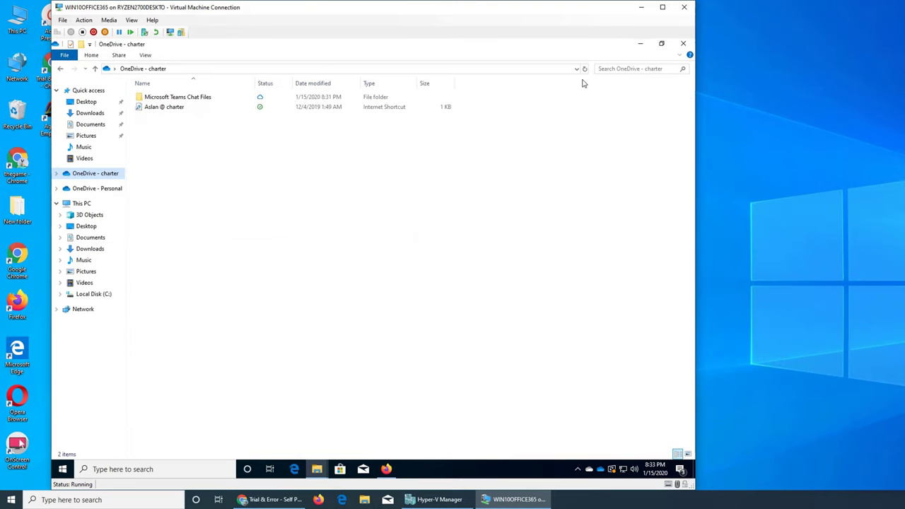
{"action": "right_click", "coordinate": [347, 237]}
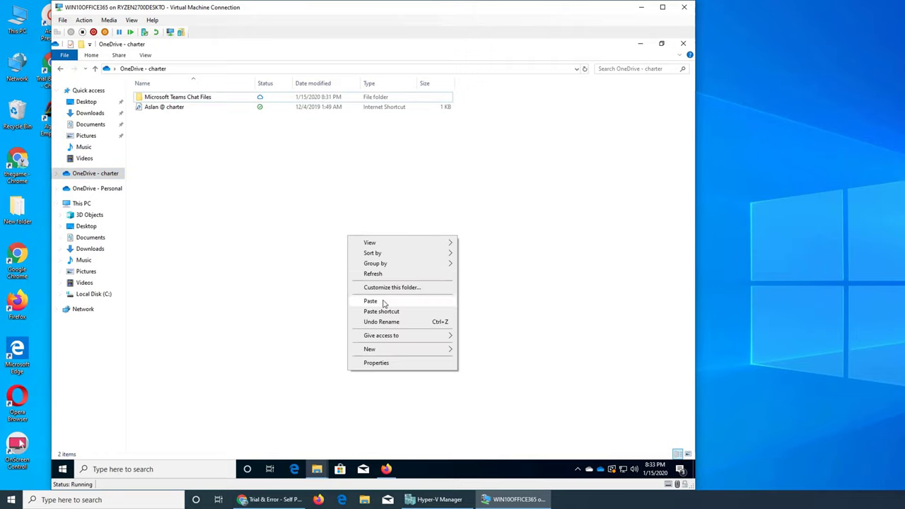
{"action": "left_click", "coordinate": [383, 303]}
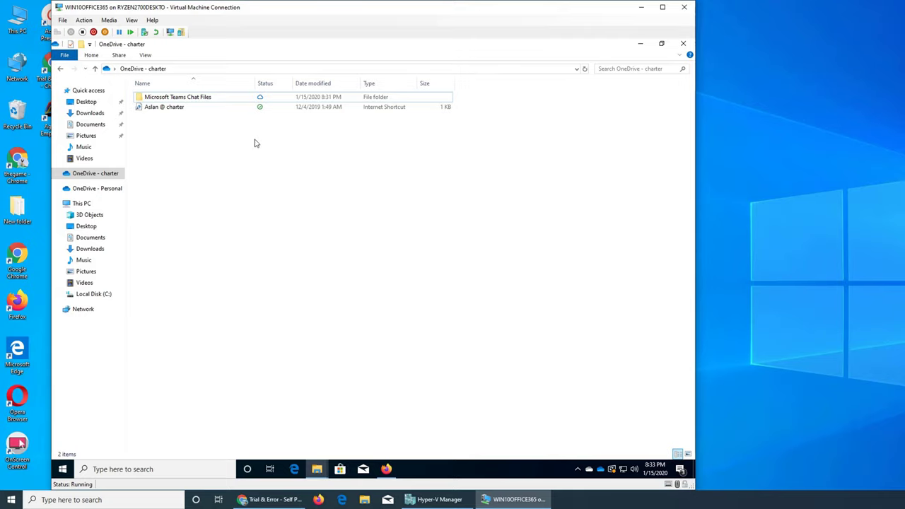
{"action": "right_click", "coordinate": [237, 245]}
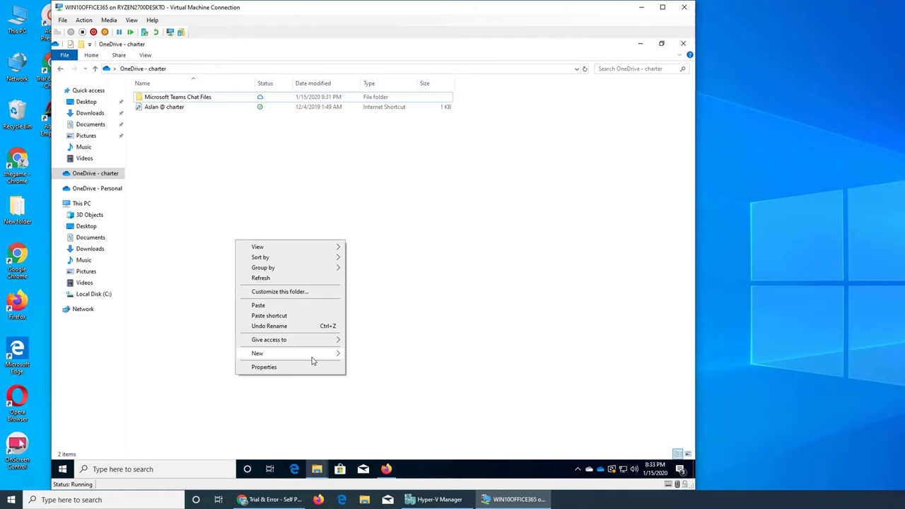
Step: Create a new 'testing' folder in OneDrive - charter and paste the 16 copied files inside
{"action": "mouse_move", "coordinate": [313, 354]}
{"action": "left_click", "coordinate": [383, 235]}
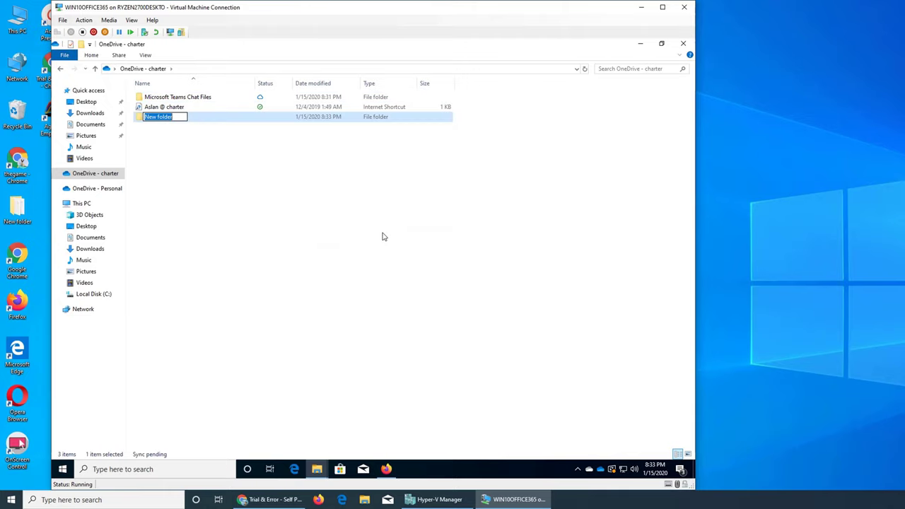
{"action": "type", "text": "testin"}
{"action": "key", "text": "Return"}
{"action": "key", "text": "Return"}
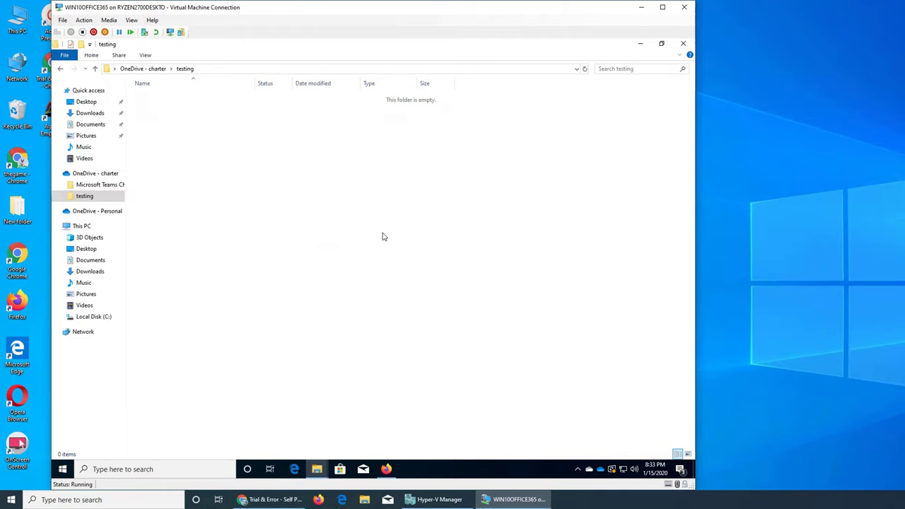
{"action": "right_click", "coordinate": [324, 167]}
{"action": "left_click", "coordinate": [357, 235]}
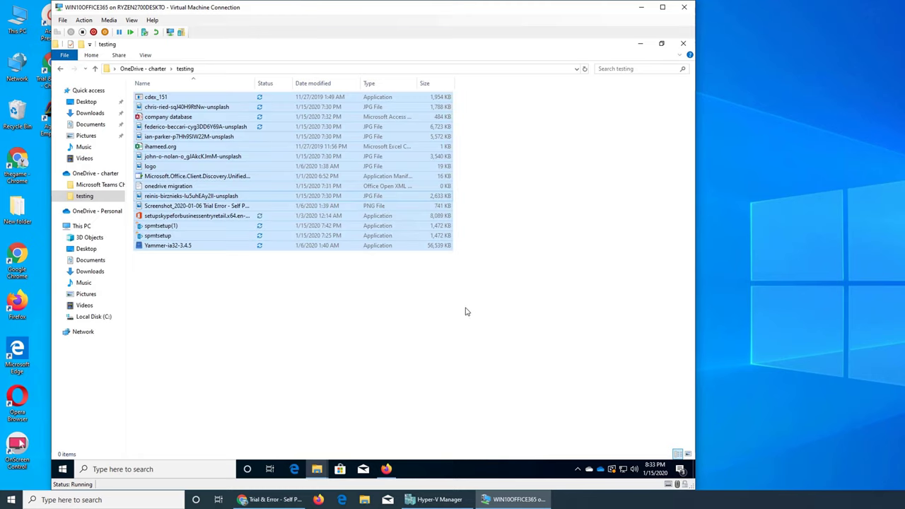
{"action": "left_click", "coordinate": [465, 311]}
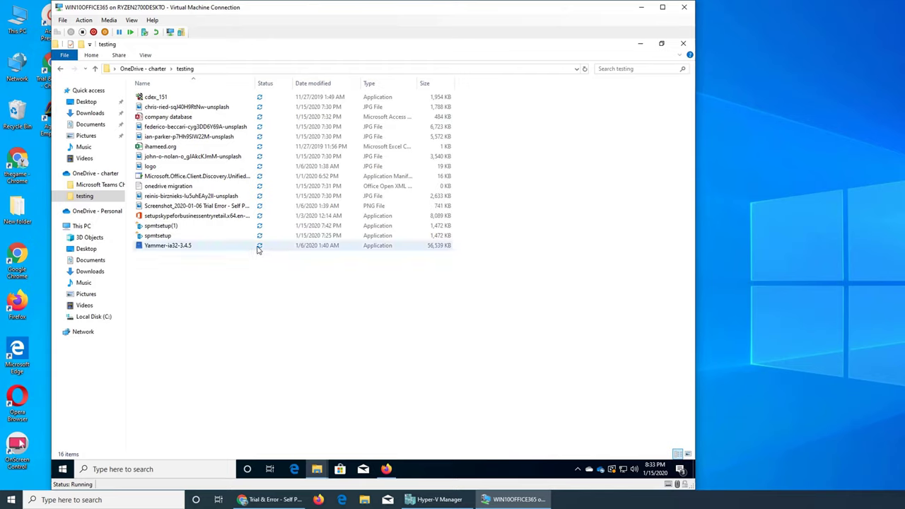
{"action": "left_click", "coordinate": [261, 100]}
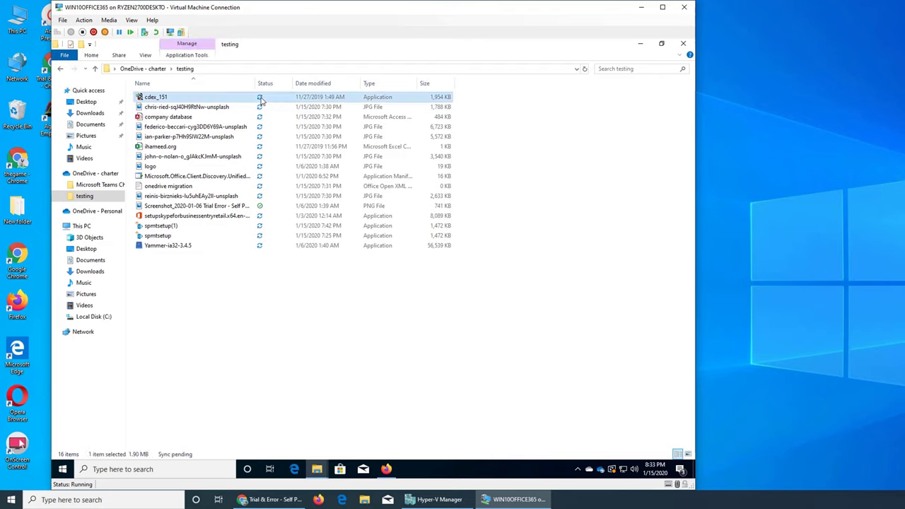
{"action": "left_click", "coordinate": [187, 57]}
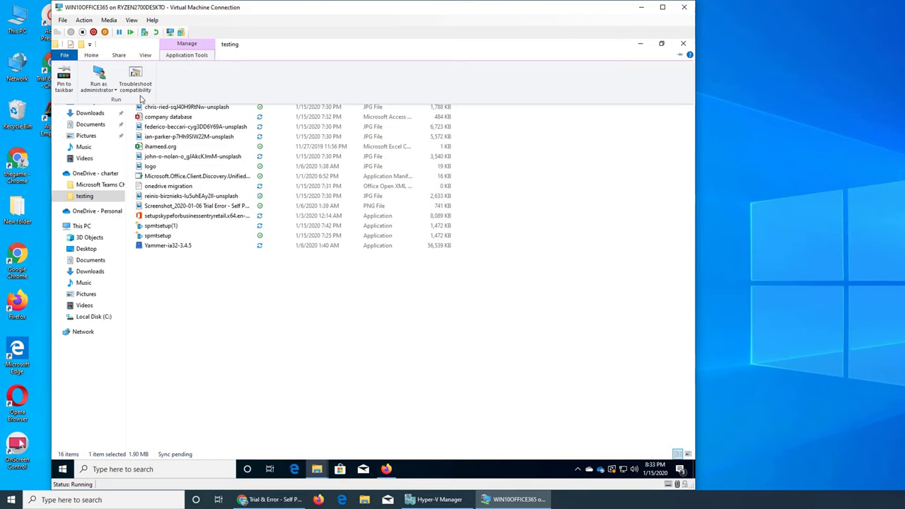
{"action": "left_click", "coordinate": [145, 57]}
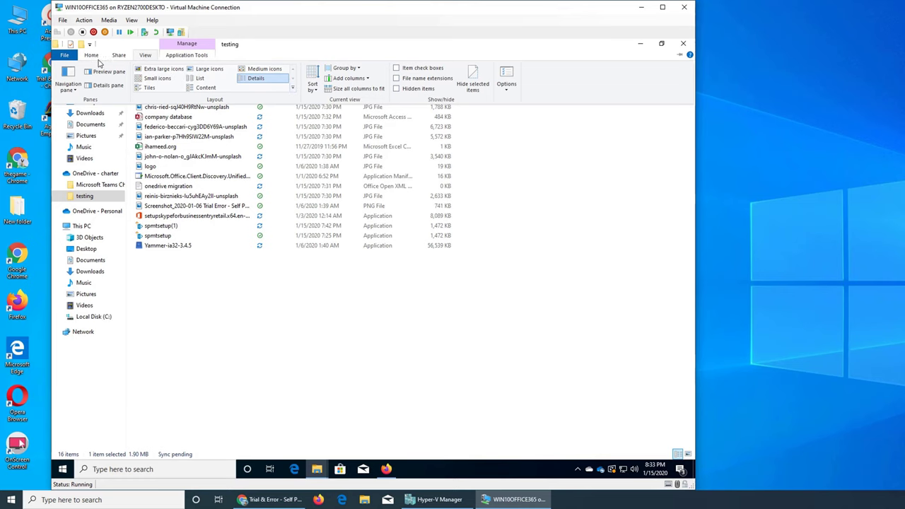
{"action": "left_click", "coordinate": [91, 58]}
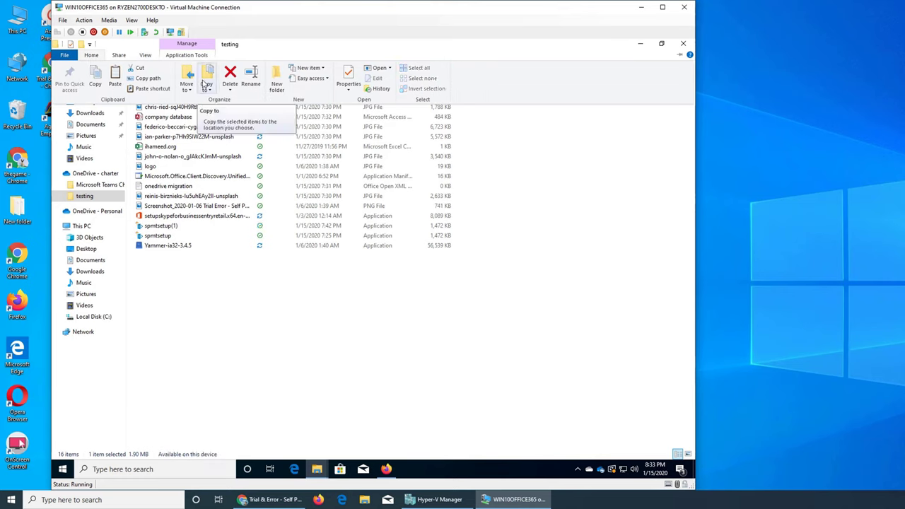
{"action": "left_click", "coordinate": [119, 57]}
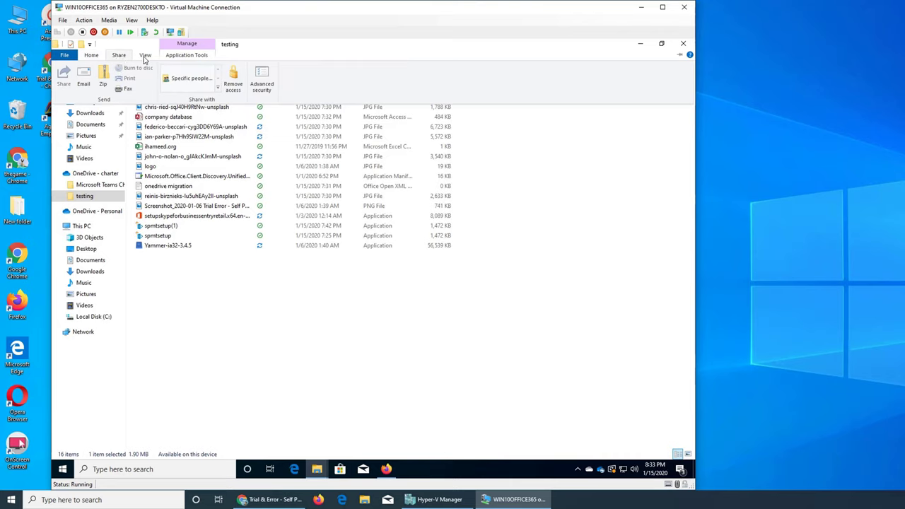
{"action": "left_click", "coordinate": [145, 56]}
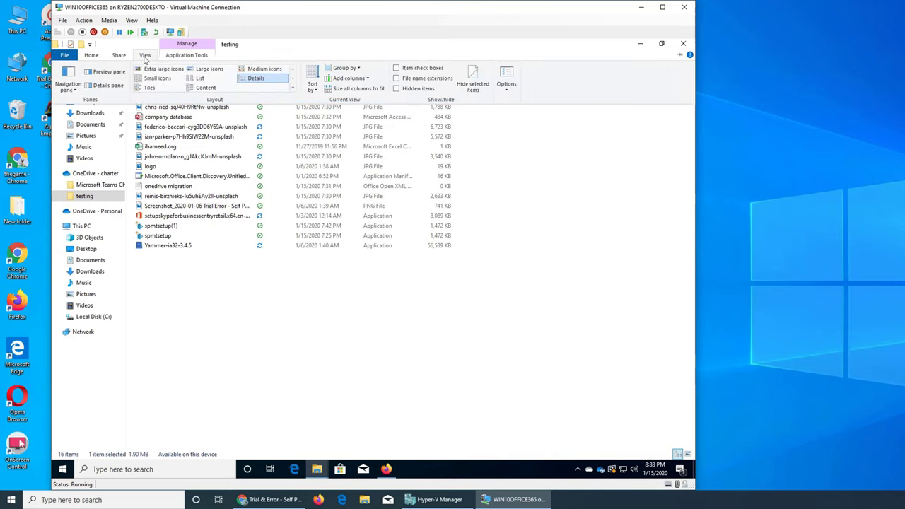
{"action": "left_click", "coordinate": [99, 56]}
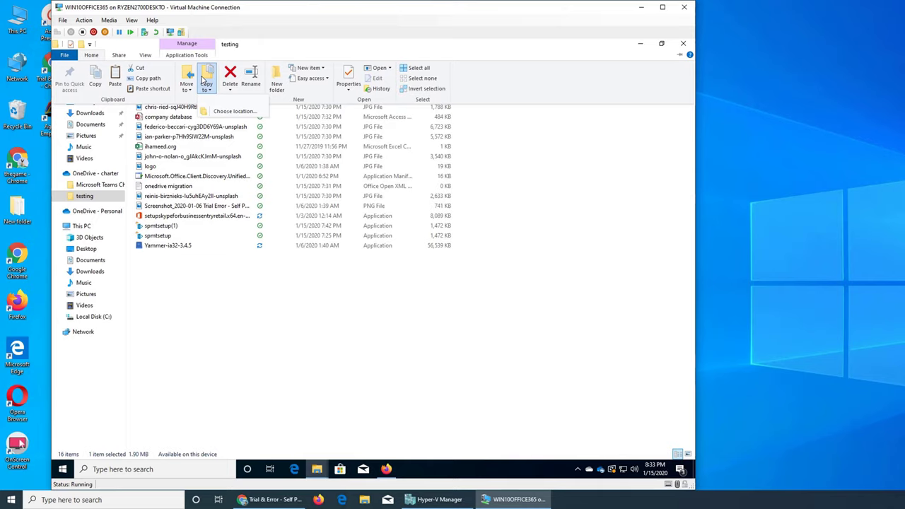
{"action": "left_click", "coordinate": [363, 469]}
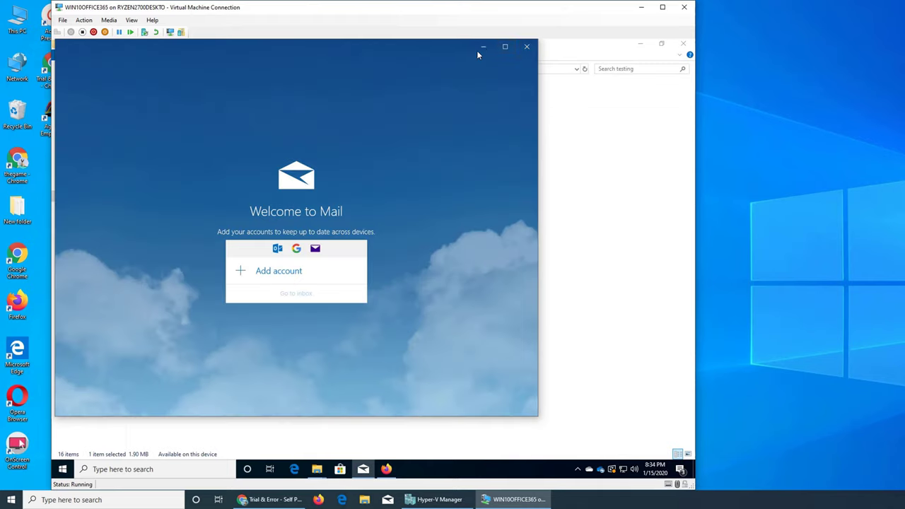
{"action": "left_click", "coordinate": [393, 112]}
{"action": "left_click", "coordinate": [526, 47]}
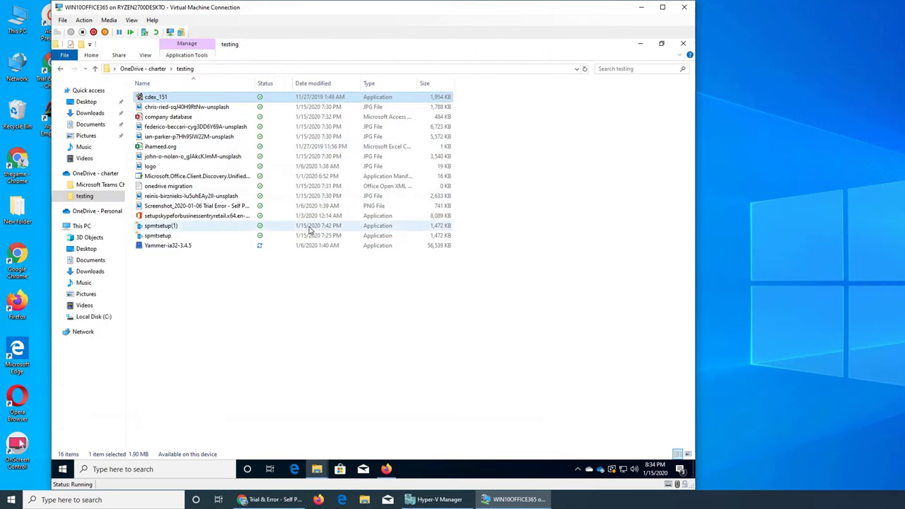
Step: Select the Yammer-ia32-3.4.5 installer in the testing folder to check its sync status
{"action": "left_click", "coordinate": [324, 315]}
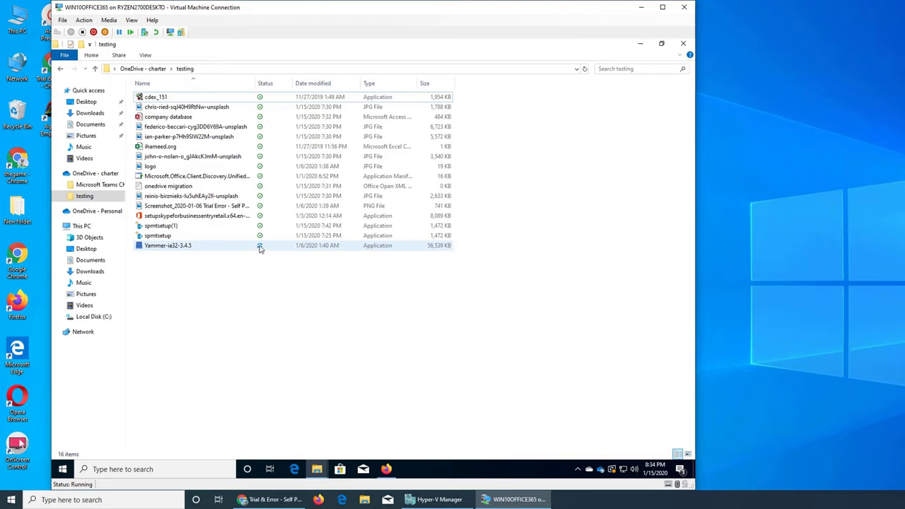
{"action": "left_click", "coordinate": [260, 246]}
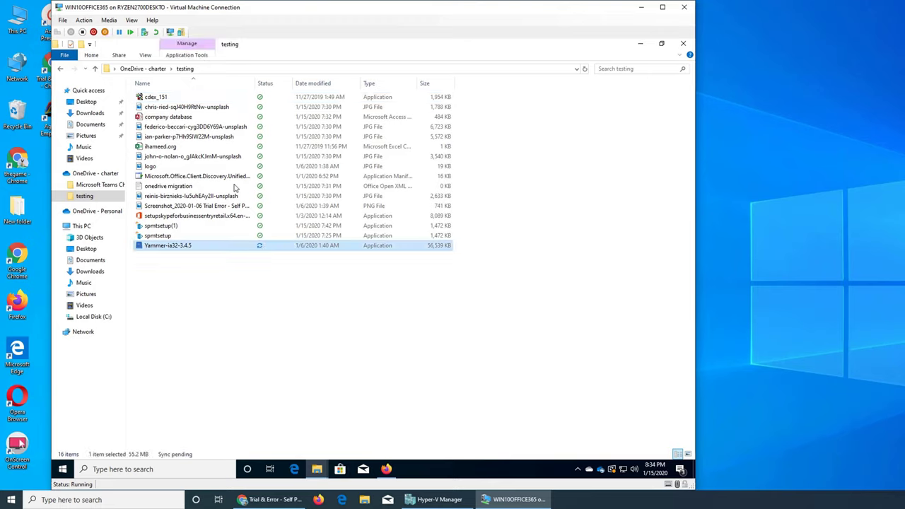
{"action": "left_click", "coordinate": [187, 56]}
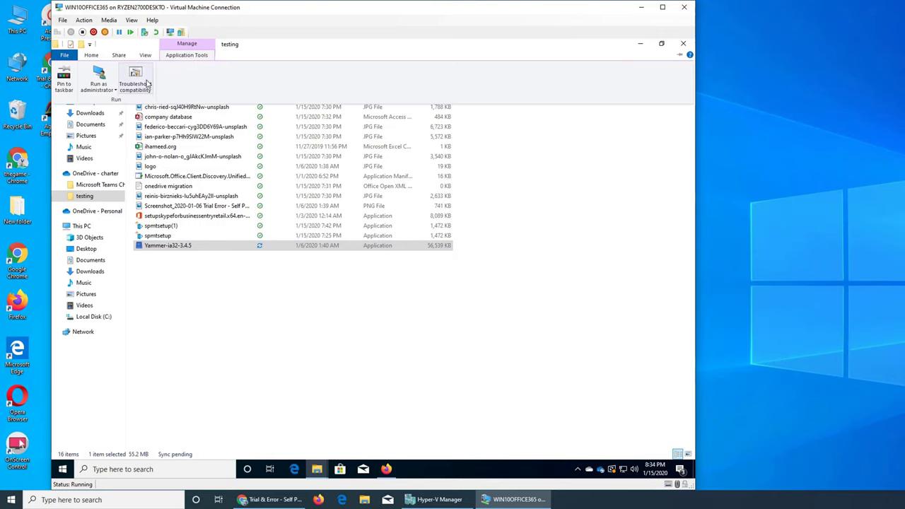
{"action": "left_click", "coordinate": [243, 350]}
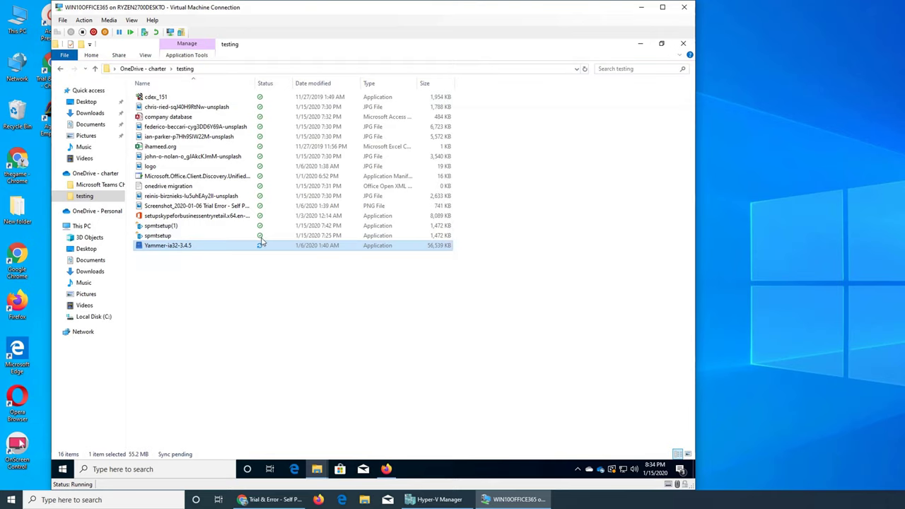
Step: Refresh the testing folder listing and minimize File Explorer
{"action": "left_click", "coordinate": [388, 326]}
{"action": "right_click", "coordinate": [388, 326]}
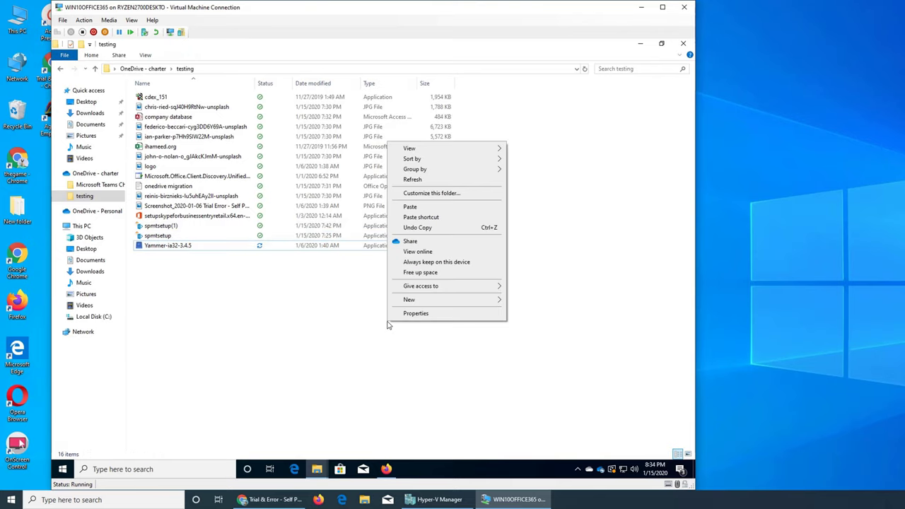
{"action": "left_click", "coordinate": [423, 180]}
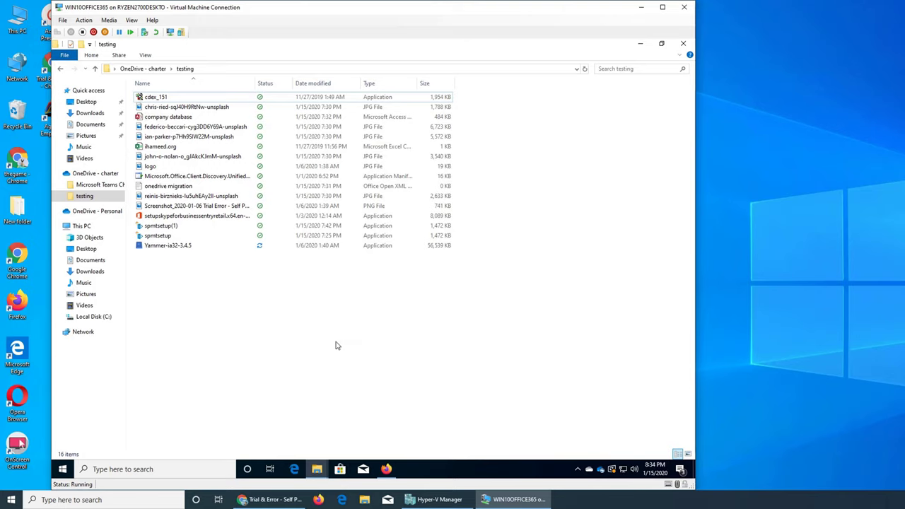
{"action": "left_click", "coordinate": [640, 43]}
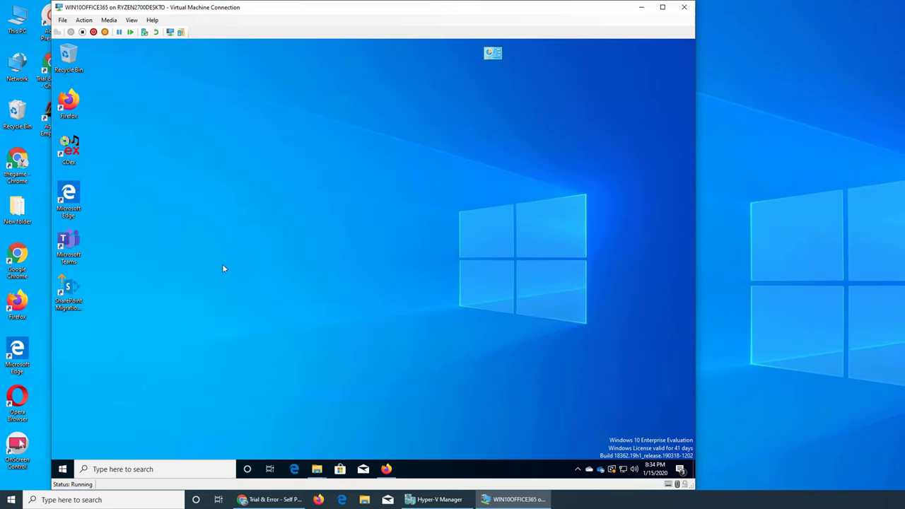
Step: Open a new Microsoft Edge window and go to the OneDrive website
{"action": "left_click", "coordinate": [388, 469]}
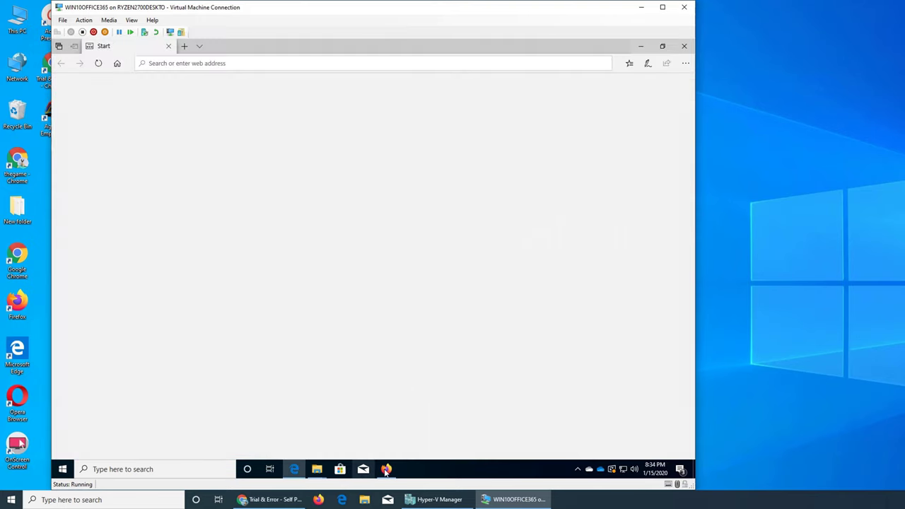
{"action": "left_click", "coordinate": [295, 469]}
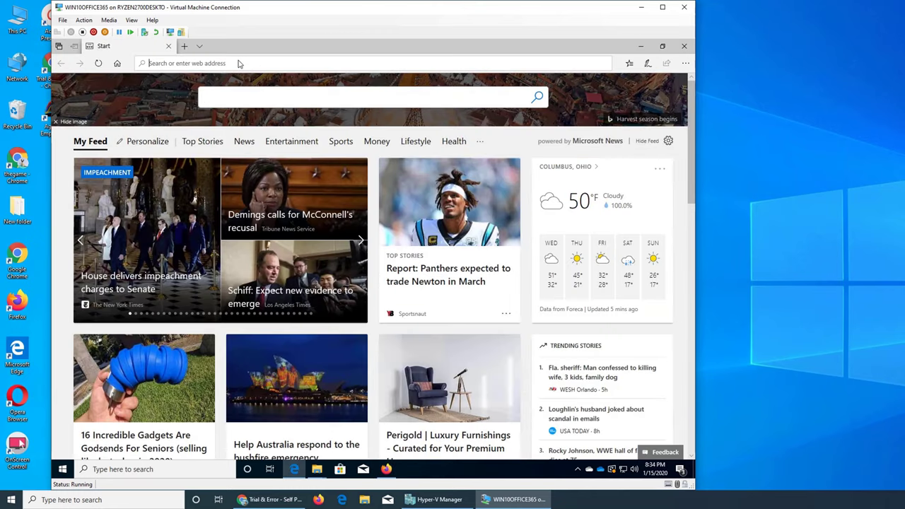
{"action": "type", "text": "onedrive.live.com/"}
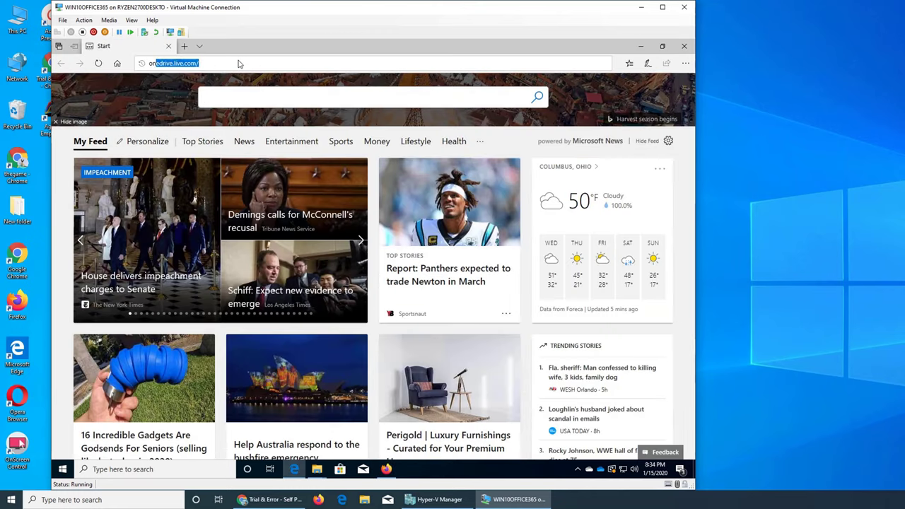
{"action": "key", "text": "Return"}
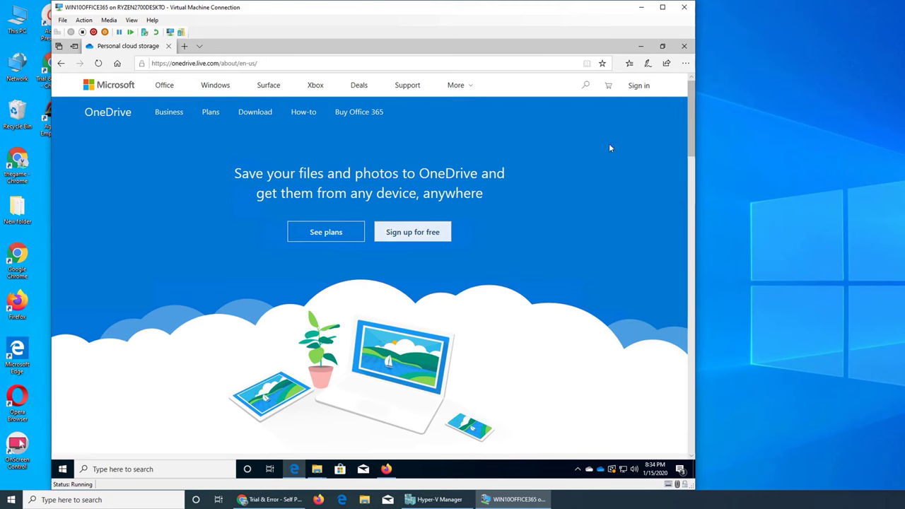
Step: Sign in to OneDrive on the web with the account e-mail
{"action": "left_click", "coordinate": [645, 86]}
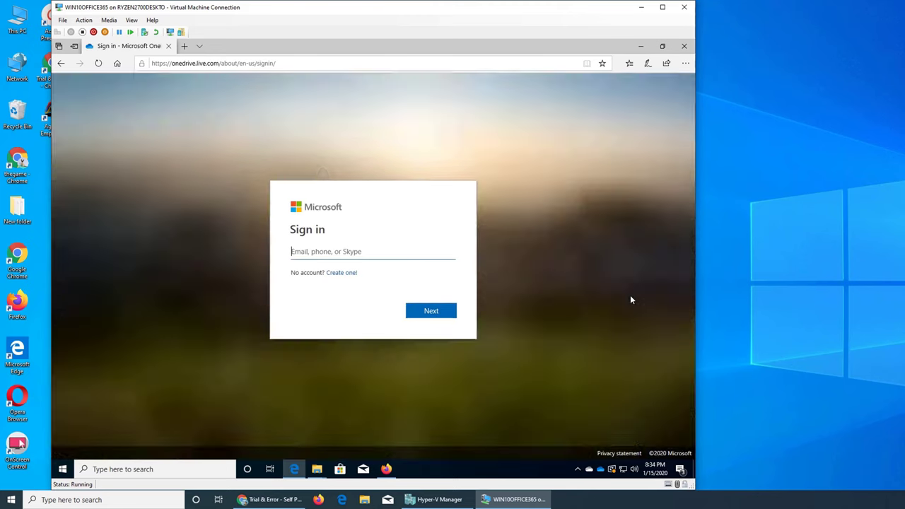
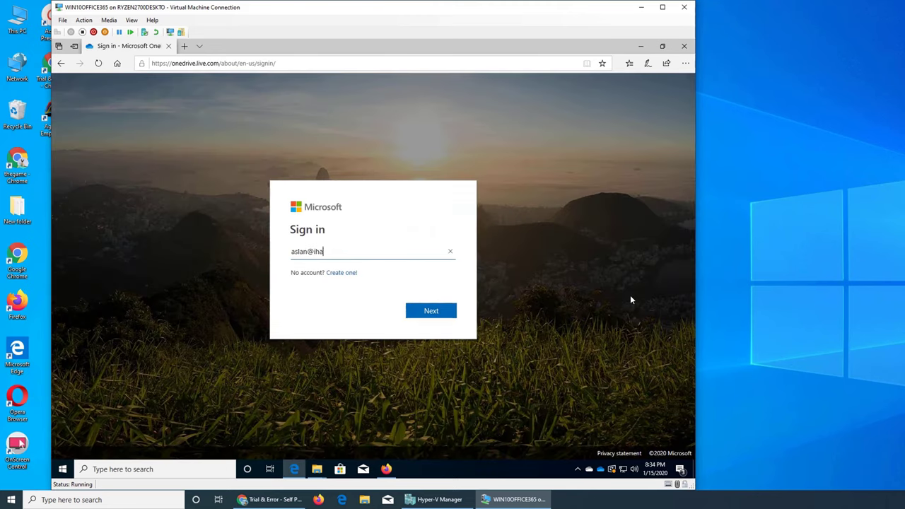
{"action": "key", "text": "Return"}
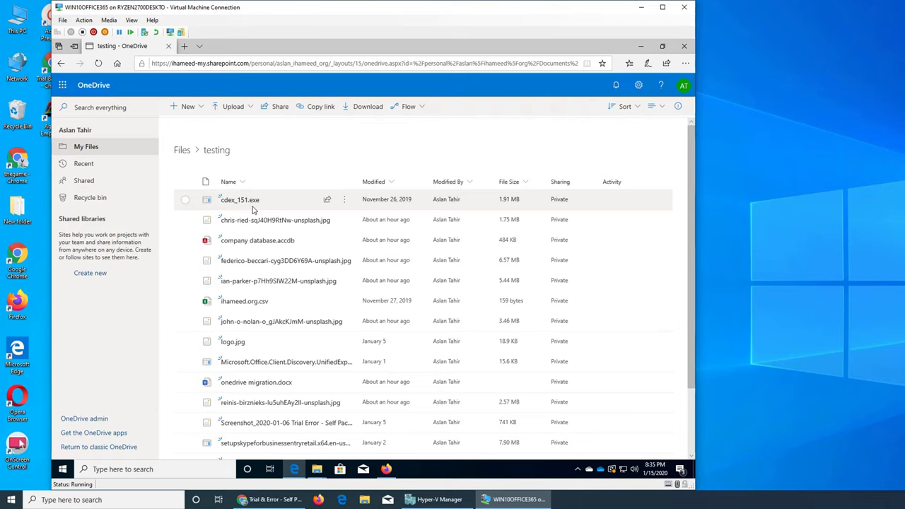
Step: Find Yammer-ia32-3.4.5.exe in the web testing folder and view its details, then minimize the browser
{"action": "scroll", "coordinate": [616, 265], "scroll_direction": "down", "scroll_amount": 2}
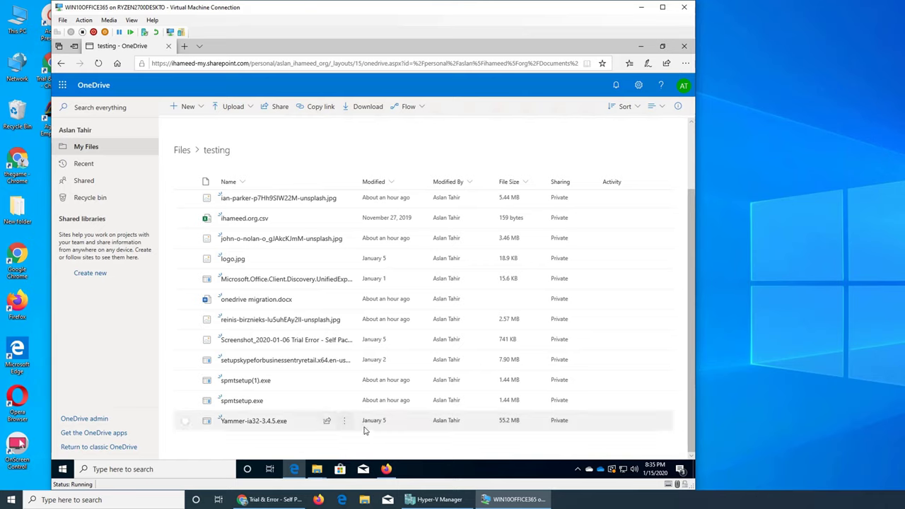
{"action": "mouse_move", "coordinate": [278, 423]}
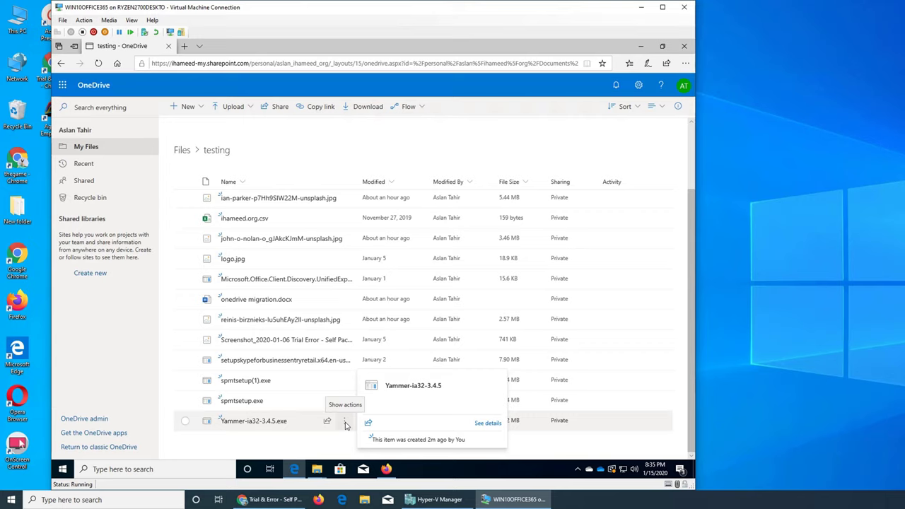
{"action": "left_click", "coordinate": [644, 46]}
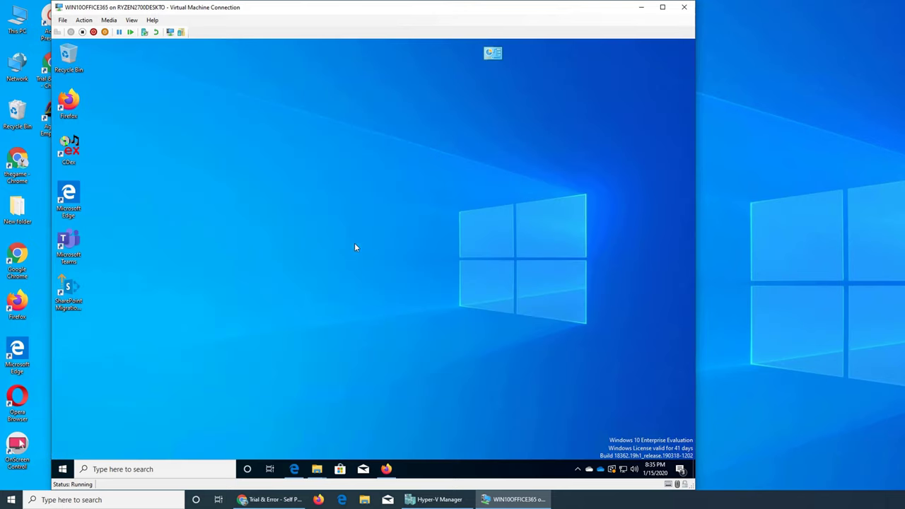
Step: In Firefox's OneDrive admin Sync settings, add *.exe to the blocked file types and save
{"action": "right_click", "coordinate": [304, 232]}
{"action": "left_click", "coordinate": [396, 449]}
{"action": "left_click", "coordinate": [384, 474]}
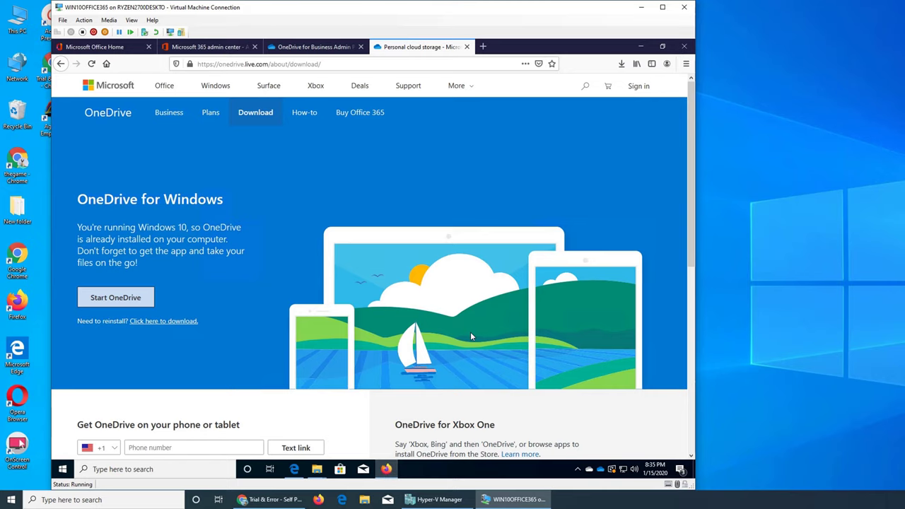
{"action": "left_click", "coordinate": [304, 46]}
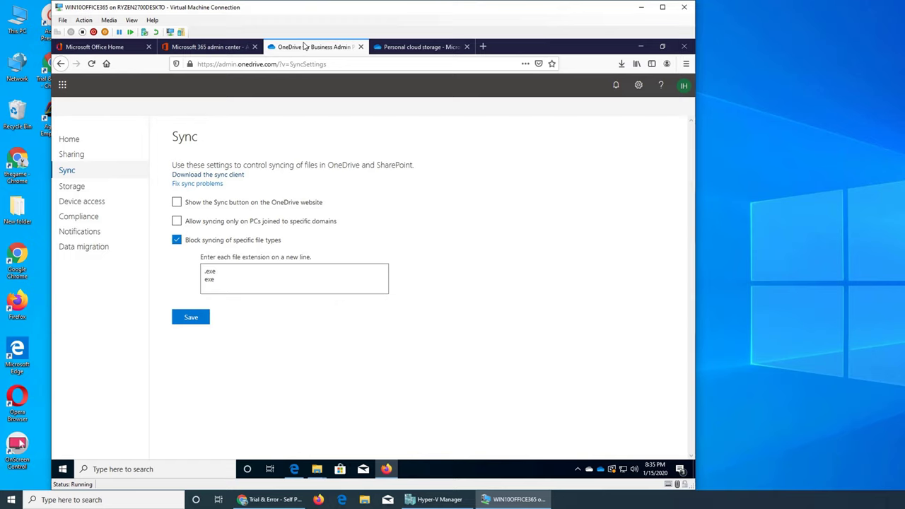
{"action": "left_click", "coordinate": [217, 289]}
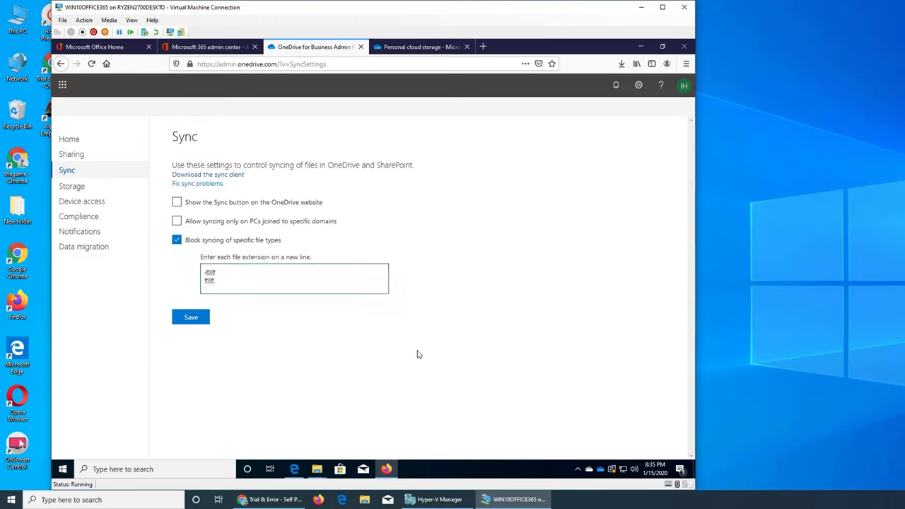
{"action": "key", "text": "Return"}
{"action": "type", "text": "*.exe"}
{"action": "left_click", "coordinate": [181, 319]}
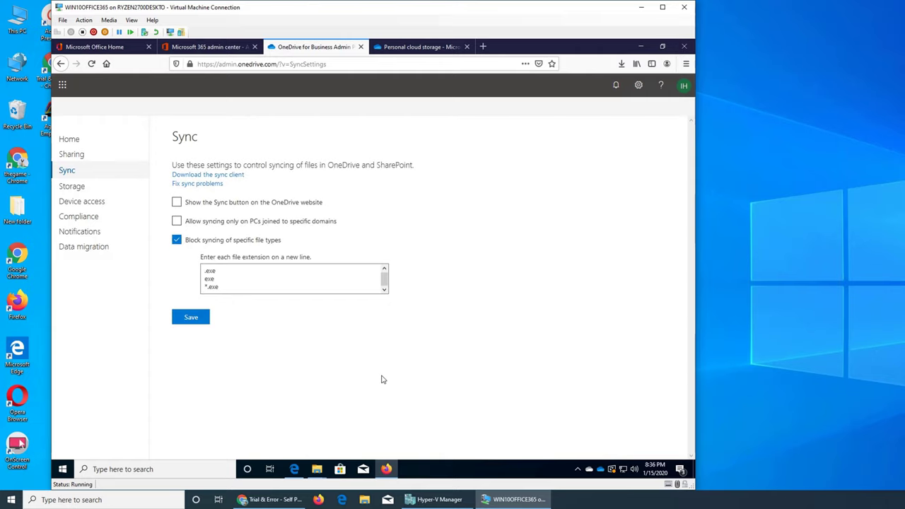
{"action": "left_click", "coordinate": [212, 184]}
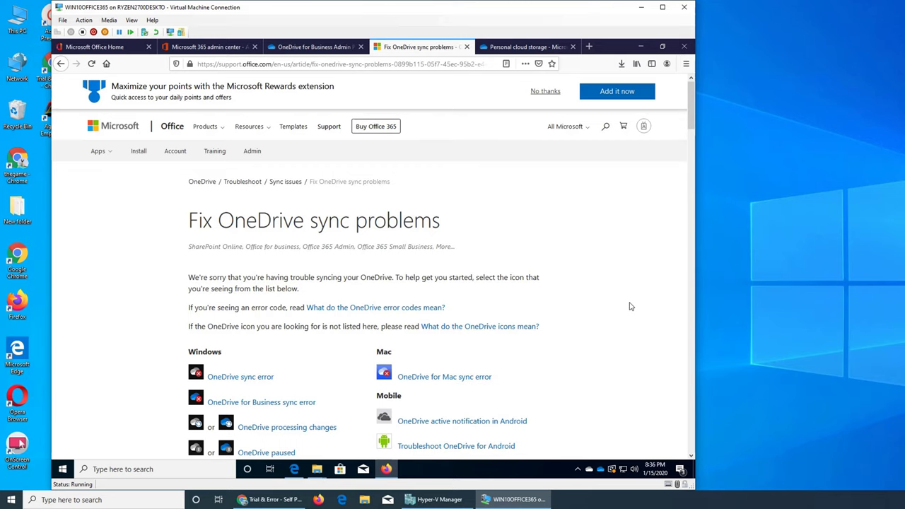
Step: Scroll the Fix OneDrive sync problems article down to the Windows and Mac sync icon list
{"action": "scroll", "coordinate": [632, 306], "scroll_direction": "down", "scroll_amount": 5}
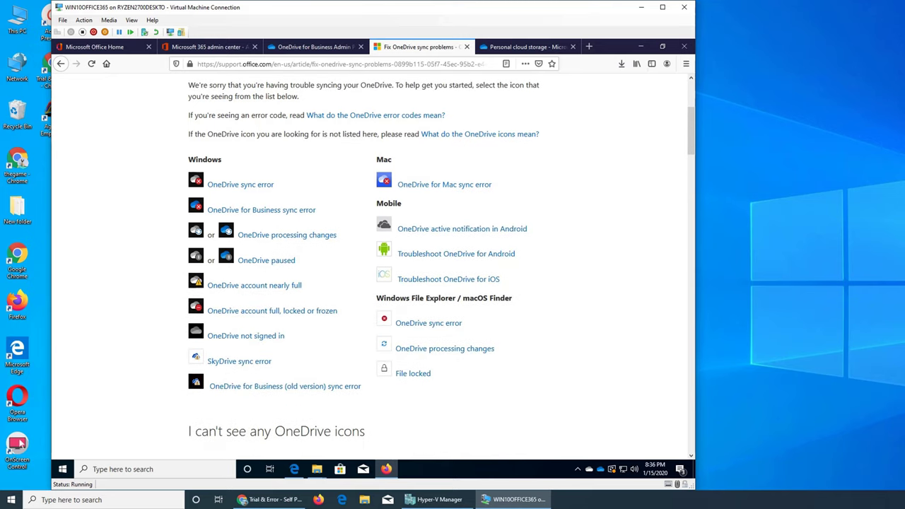